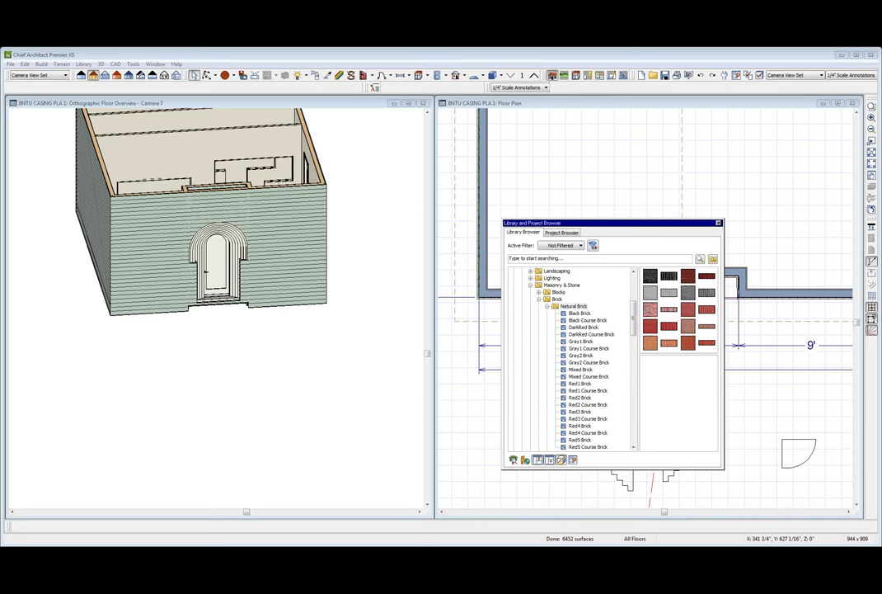
Step: Paint the arched door surround with the Mixed Course Brick material from the Natural Brick library and leave the material painter
{"action": "left_click", "coordinate": [648, 224]}
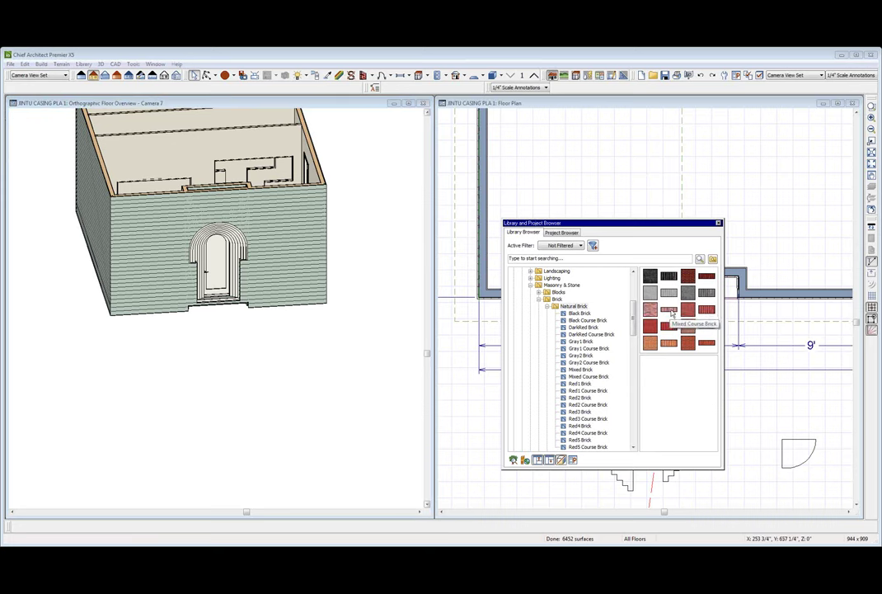
{"action": "left_click", "coordinate": [612, 375]}
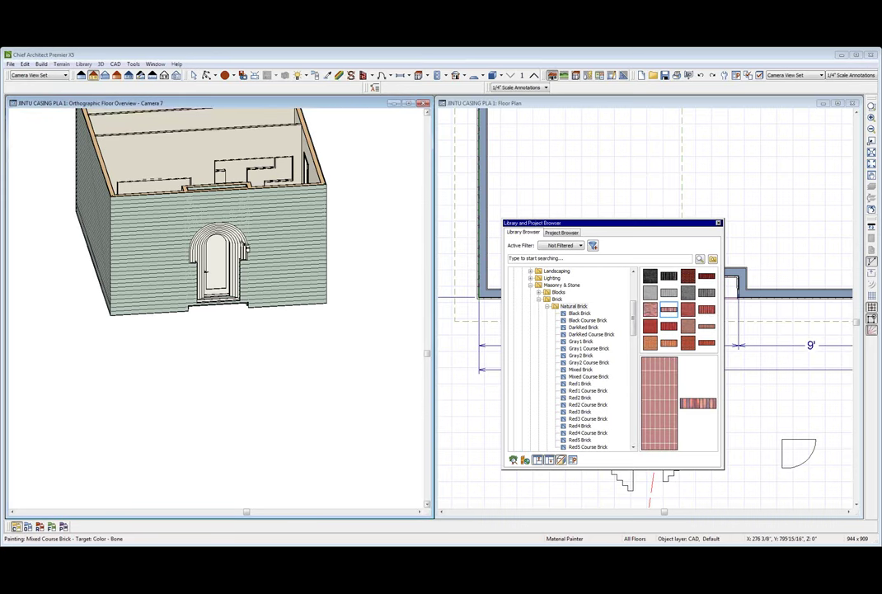
{"action": "left_click", "coordinate": [197, 245]}
{"action": "scroll", "coordinate": [210, 247], "scroll_direction": "up", "scroll_amount": 5}
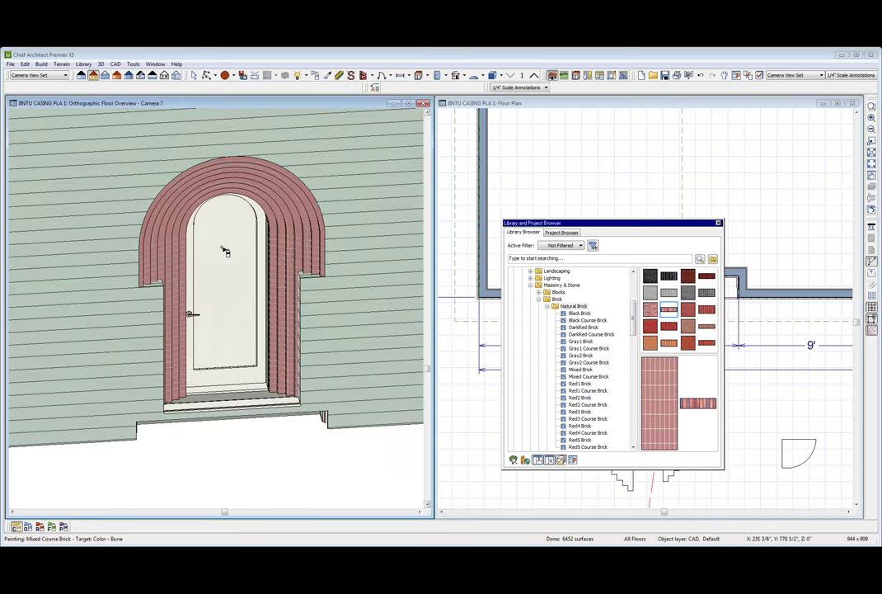
{"action": "key", "text": "space"}
{"action": "scroll", "coordinate": [200, 236], "scroll_direction": "up", "scroll_amount": 2}
{"action": "scroll", "coordinate": [205, 234], "scroll_direction": "down", "scroll_amount": 3}
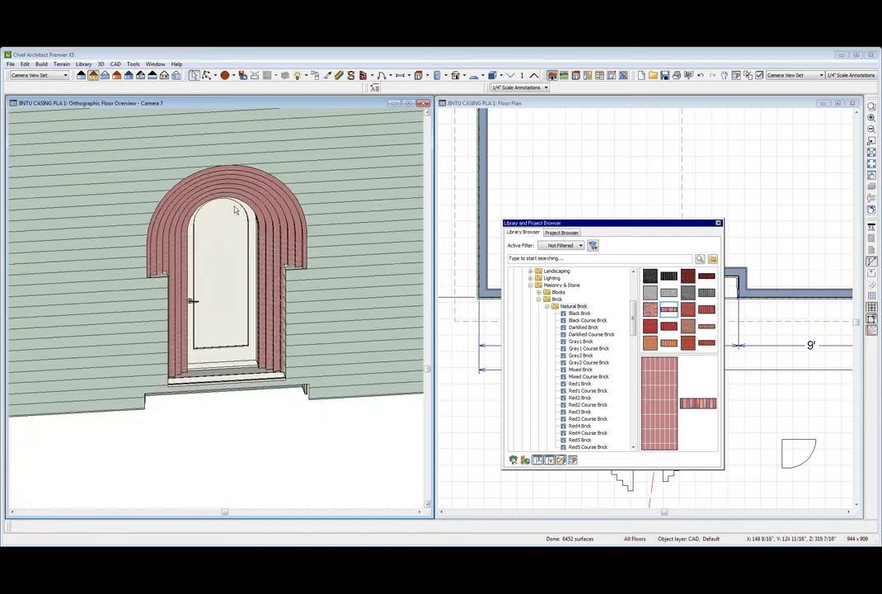
{"action": "scroll", "coordinate": [233, 215], "scroll_direction": "up", "scroll_amount": 4}
{"action": "scroll", "coordinate": [236, 213], "scroll_direction": "down", "scroll_amount": 2}
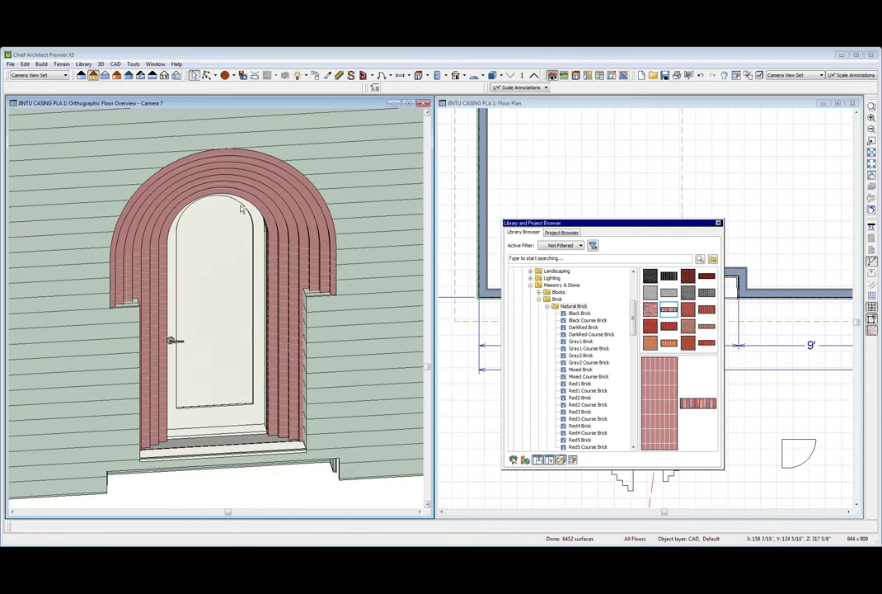
Step: Switch the camera view to the standard textured rendering so the brick on the arch shows its texture
{"action": "key", "text": "alt+o"}
{"action": "mouse_move", "coordinate": [242, 240]}
{"action": "left_mouse_down"}
{"action": "mouse_move", "coordinate": [259, 217]}
{"action": "mouse_move", "coordinate": [237, 260]}
{"action": "left_mouse_up"}
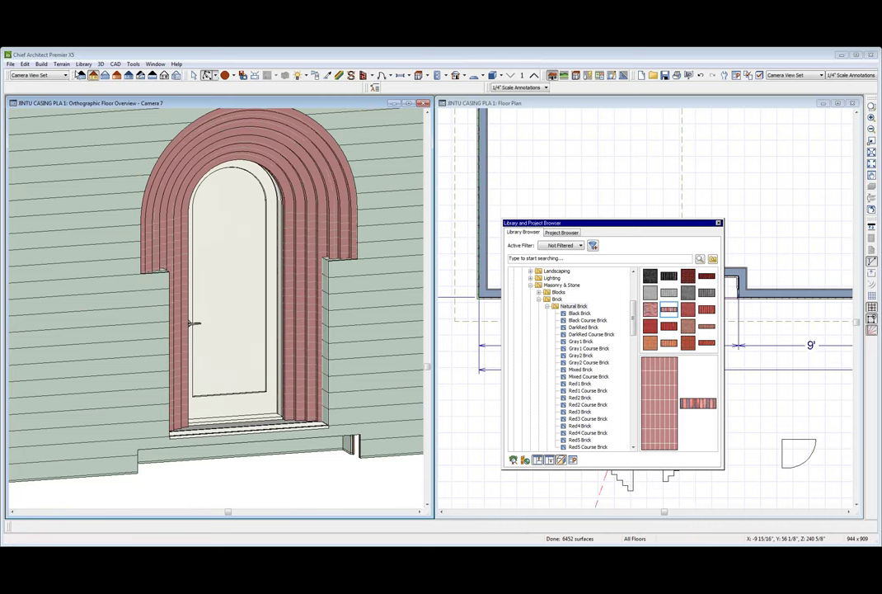
{"action": "left_click", "coordinate": [81, 75]}
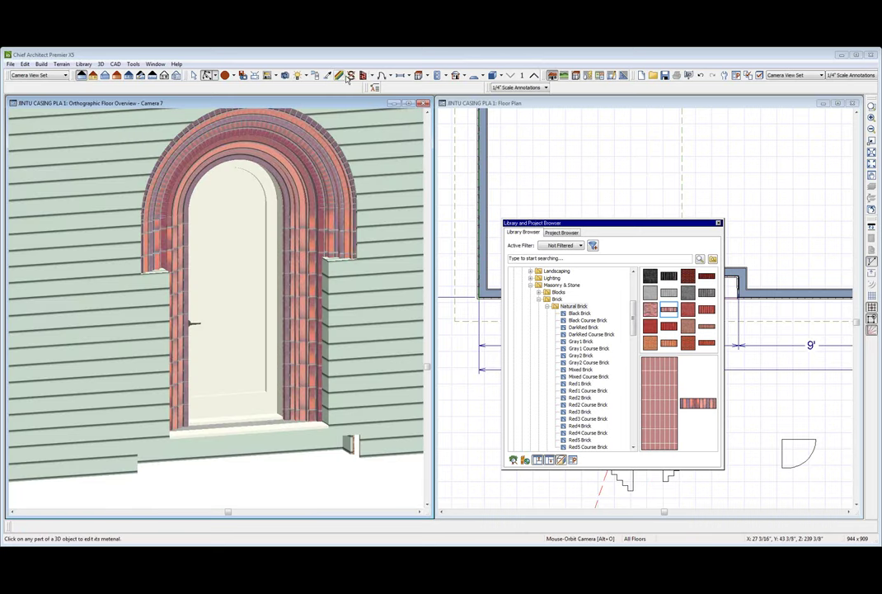
Step: Set the texture angle of the Mixed Course Brick on the door surround to 90 degrees
{"action": "left_click", "coordinate": [341, 76]}
{"action": "left_click", "coordinate": [315, 277]}
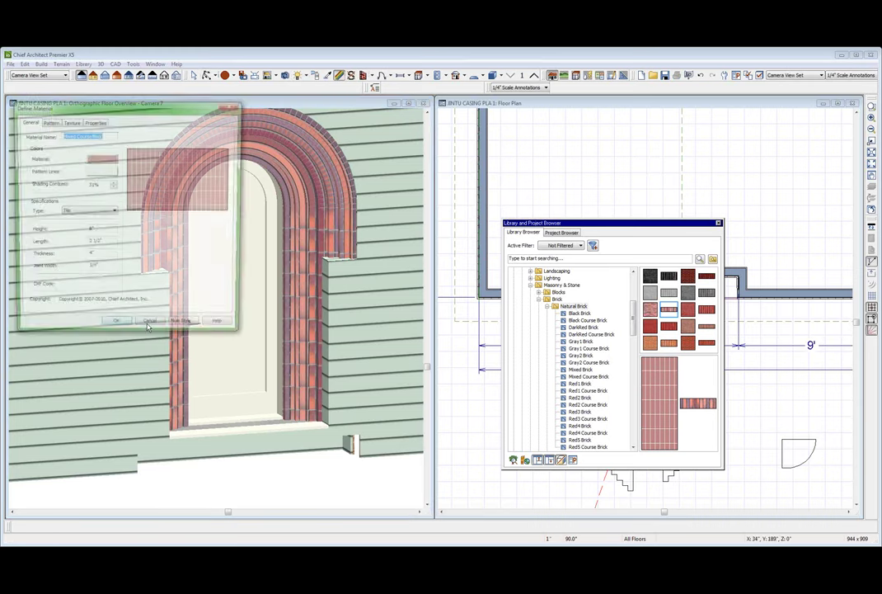
{"action": "left_click", "coordinate": [70, 122]}
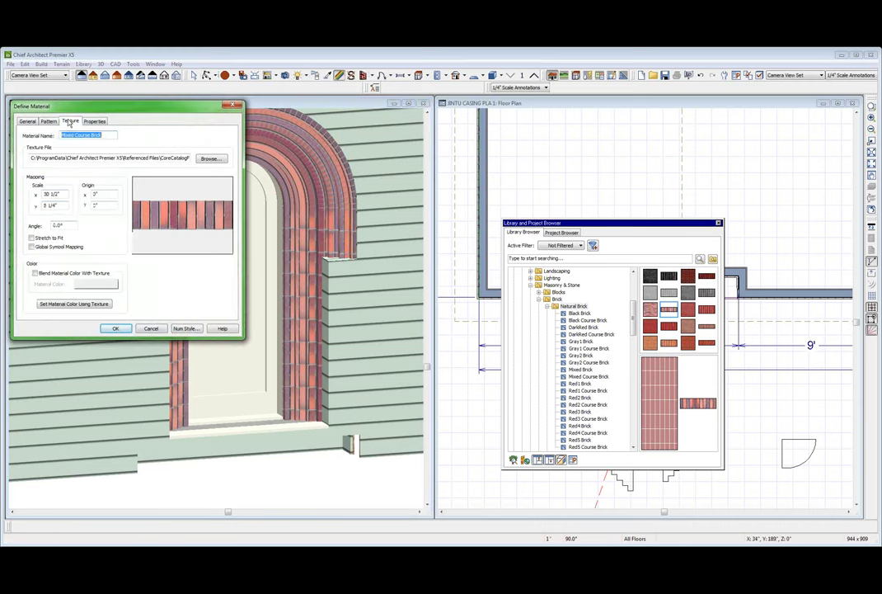
{"action": "double_click", "coordinate": [65, 225]}
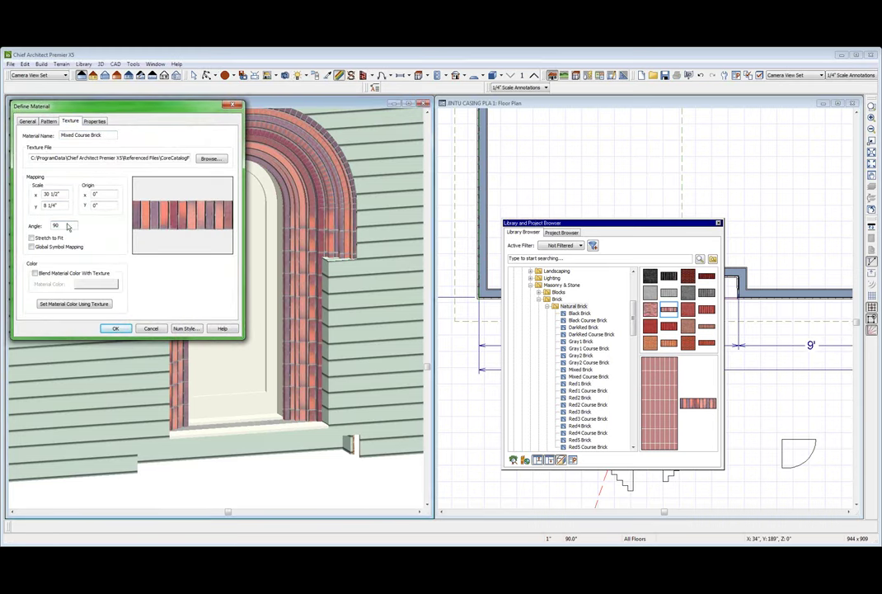
{"action": "key", "text": "Return"}
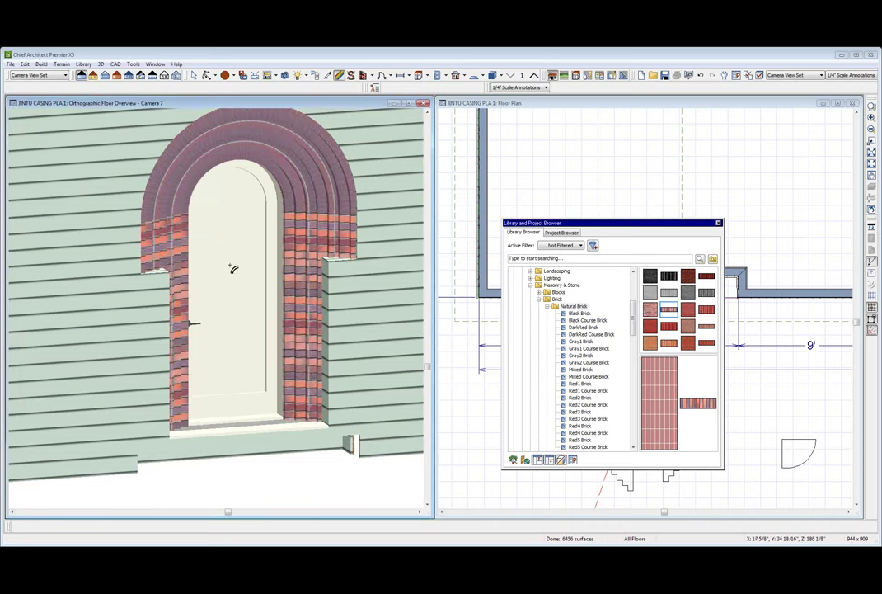
Step: Examine the brick courses on the arch and jambs of the door surround from several angles and distances
{"action": "left_click", "coordinate": [241, 255]}
{"action": "scroll", "coordinate": [247, 239], "scroll_direction": "down", "scroll_amount": 1}
{"action": "middle_click_drag", "start_coordinate": [269, 225], "coordinate": [281, 250]}
{"action": "scroll", "coordinate": [246, 177], "scroll_direction": "up", "scroll_amount": 4}
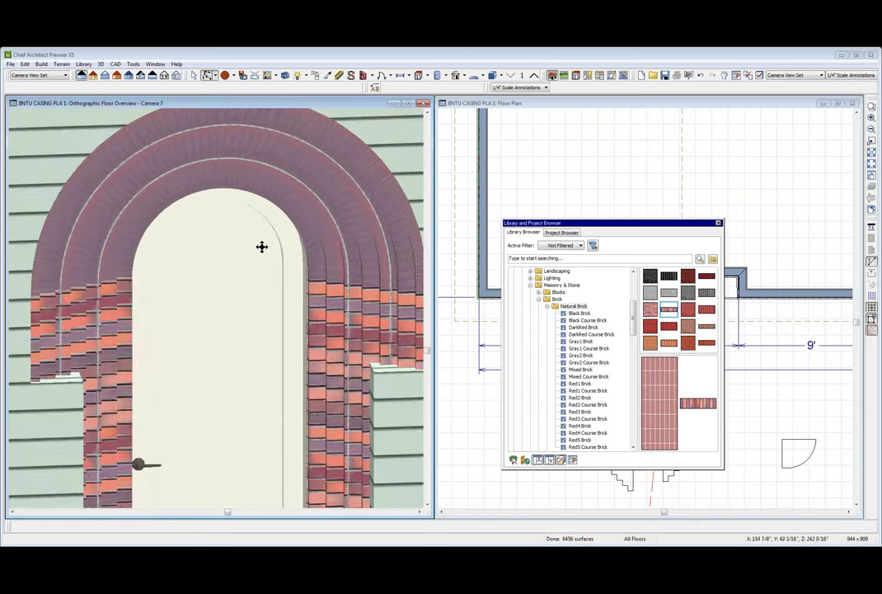
{"action": "scroll", "coordinate": [330, 261], "scroll_direction": "down", "scroll_amount": 5}
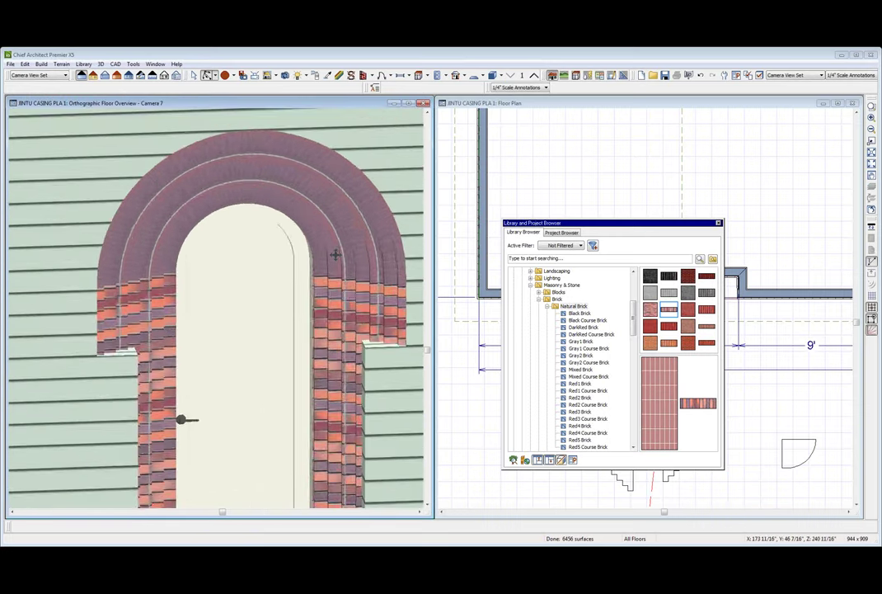
{"action": "scroll", "coordinate": [336, 255], "scroll_direction": "down", "scroll_amount": 3}
{"action": "middle_click_drag", "start_coordinate": [334, 254], "coordinate": [281, 237]}
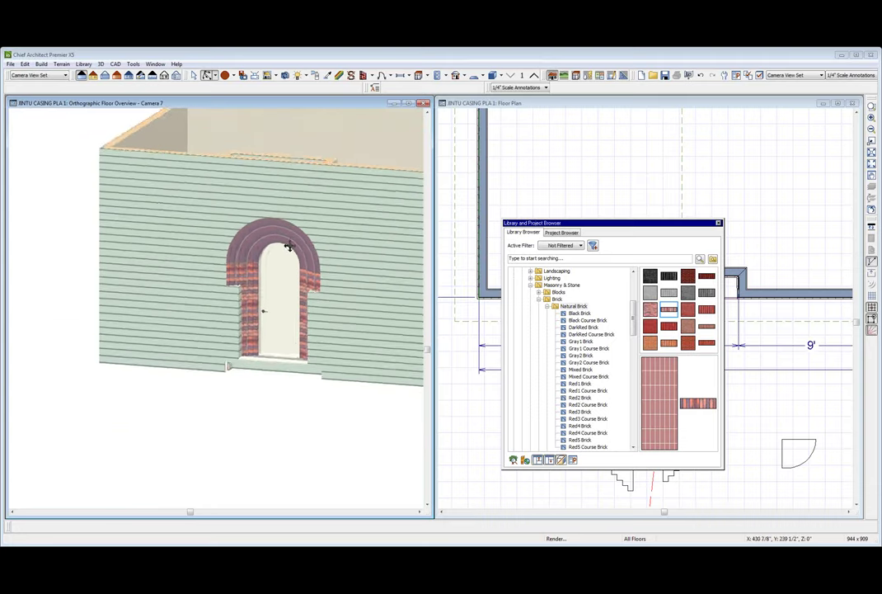
{"action": "scroll", "coordinate": [278, 239], "scroll_direction": "up", "scroll_amount": 4}
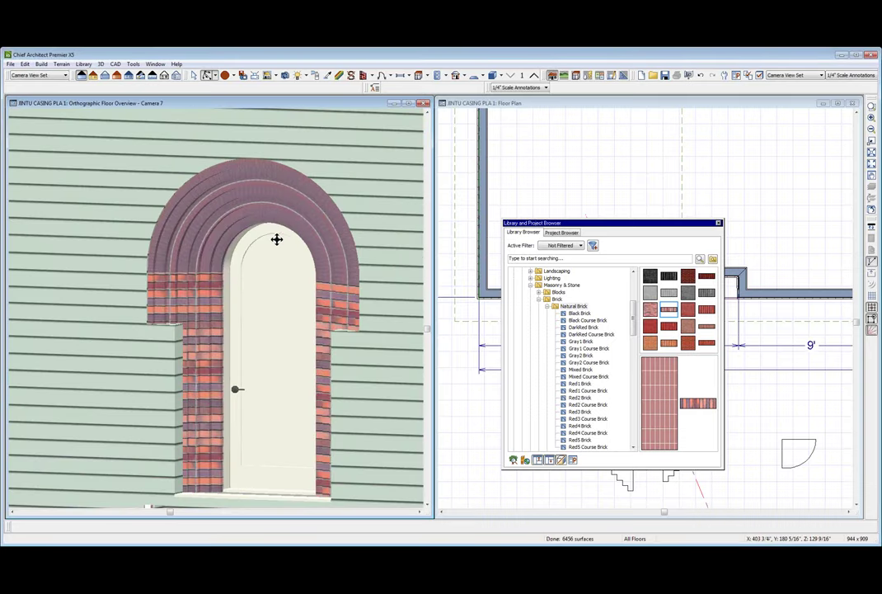
{"action": "scroll", "coordinate": [276, 233], "scroll_direction": "down", "scroll_amount": 4}
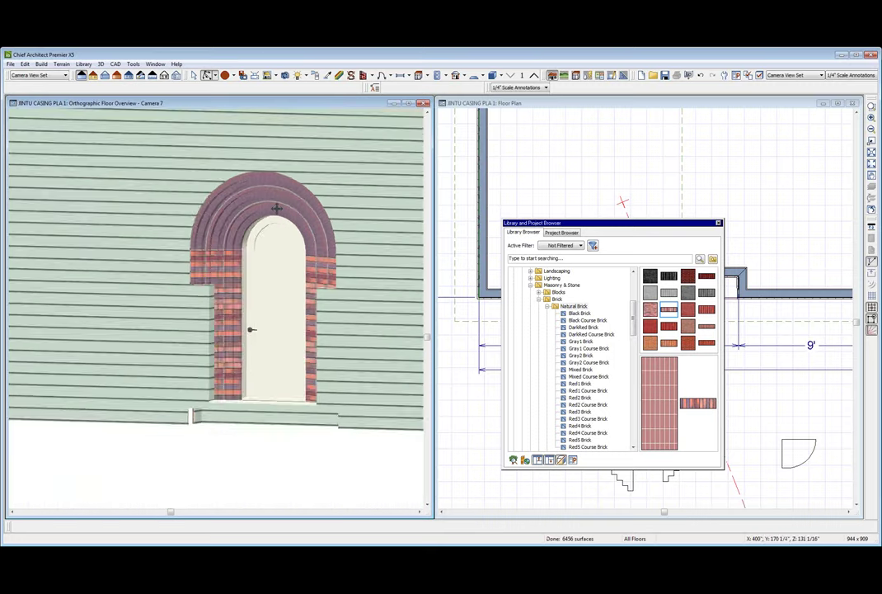
{"action": "scroll", "coordinate": [276, 209], "scroll_direction": "down", "scroll_amount": 4}
{"action": "left_click_drag", "start_coordinate": [276, 209], "coordinate": [366, 198]}
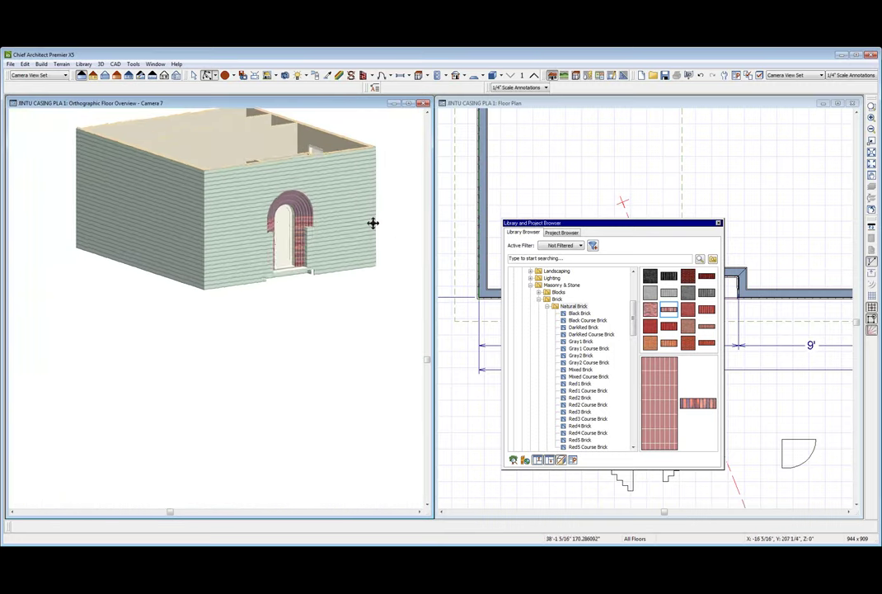
{"action": "scroll", "coordinate": [217, 211], "scroll_direction": "up", "scroll_amount": 5}
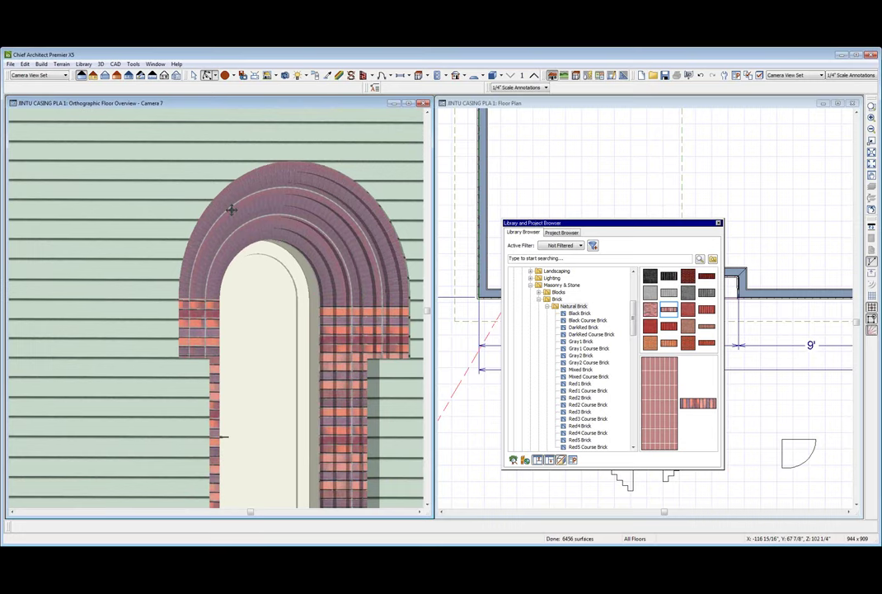
{"action": "scroll", "coordinate": [231, 210], "scroll_direction": "down", "scroll_amount": 3}
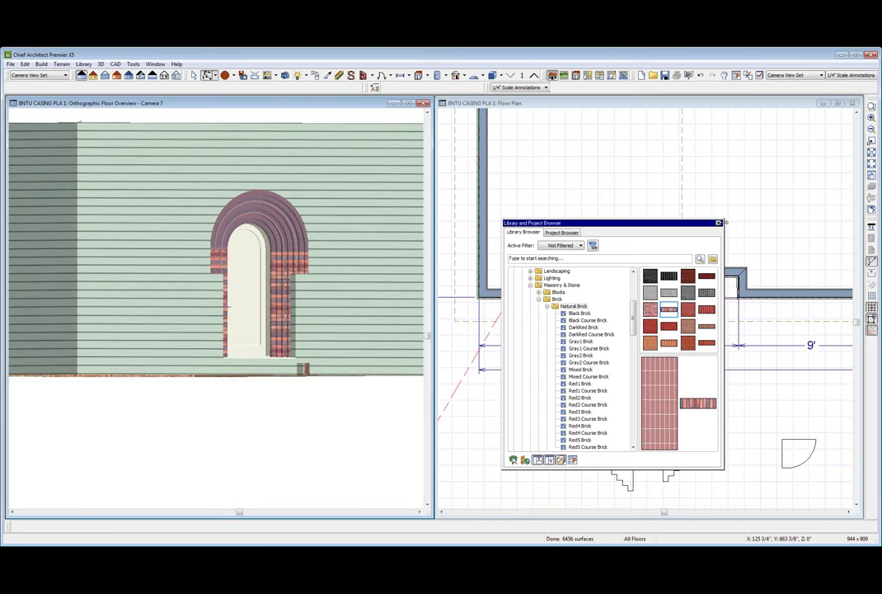
Step: Close the library browser and delete the accidental square molding polyline below the porch in the floor plan
{"action": "left_click", "coordinate": [718, 225]}
{"action": "left_click", "coordinate": [631, 346]}
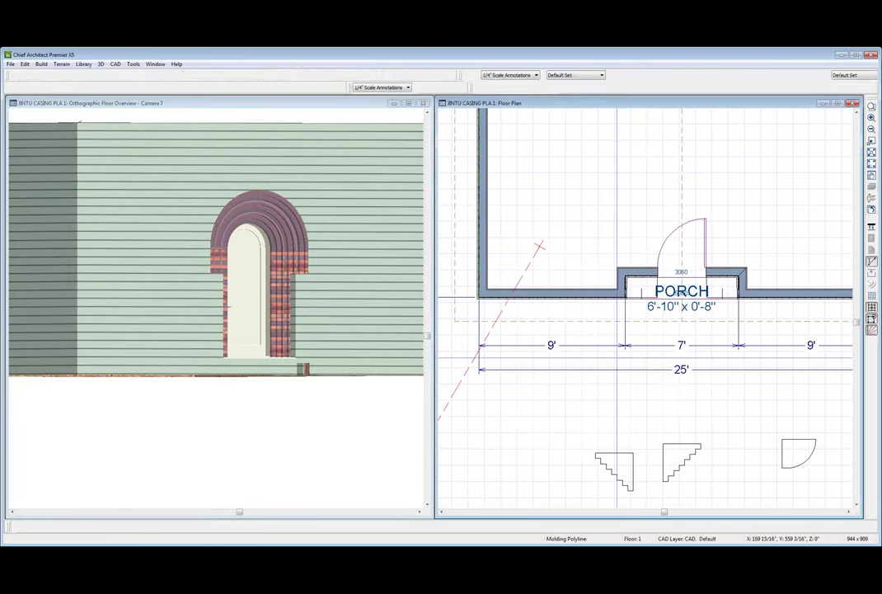
{"action": "left_click", "coordinate": [633, 351]}
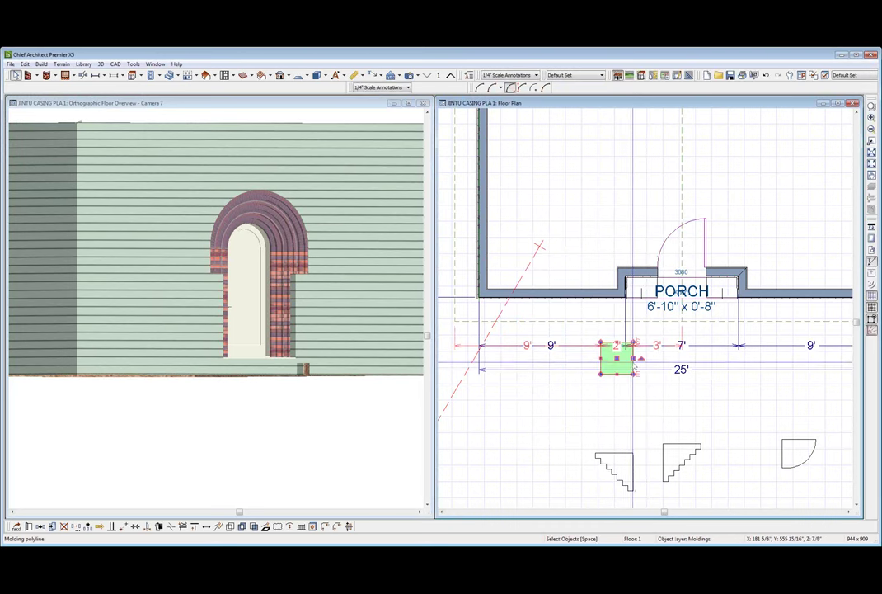
{"action": "key", "text": "Delete"}
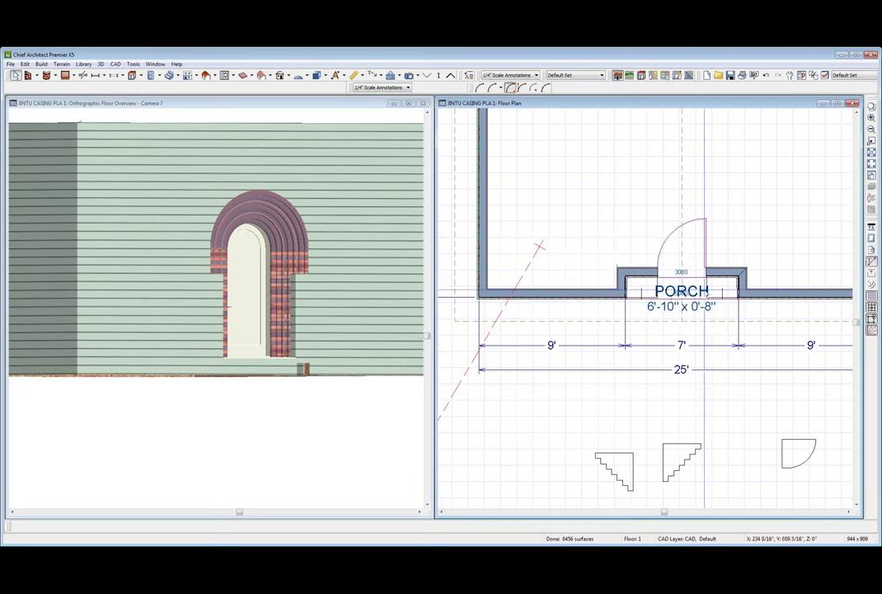
Step: Delete the wider arched doorway overlapping the narrower porch opening in the front wall on floor 1
{"action": "left_click", "coordinate": [708, 284]}
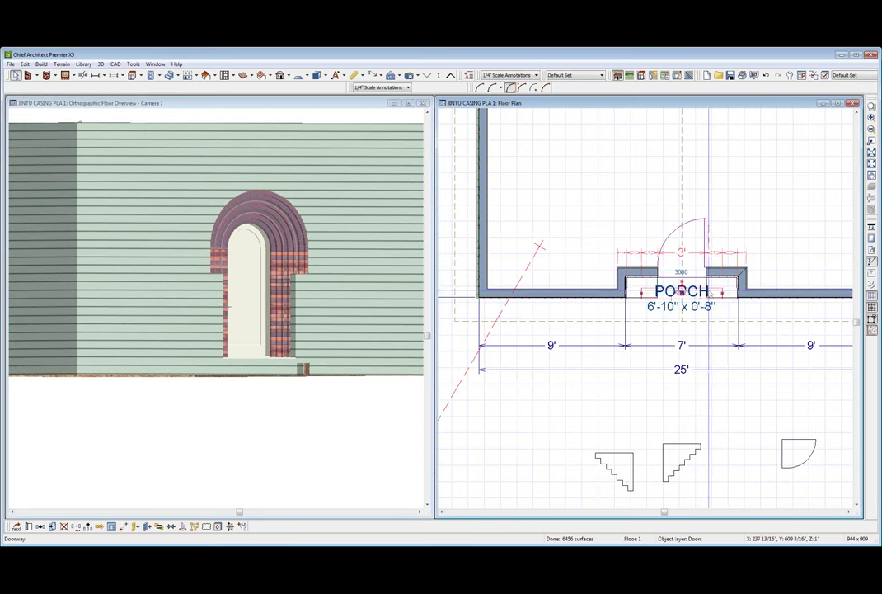
{"action": "key", "text": "Tab"}
{"action": "key", "text": "Delete"}
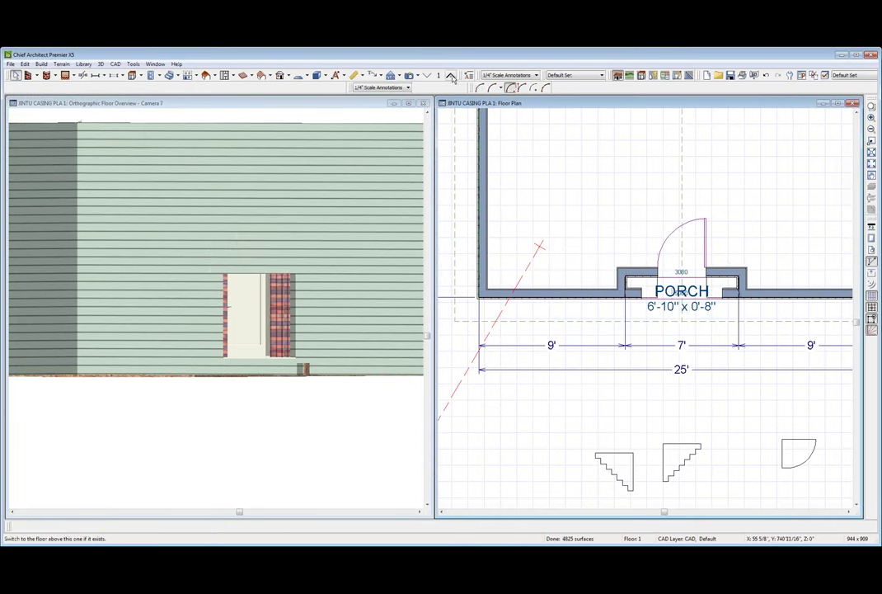
Step: Place a doorway on floor 2 in the front wall, spanning the porch recess
{"action": "left_click", "coordinate": [452, 77]}
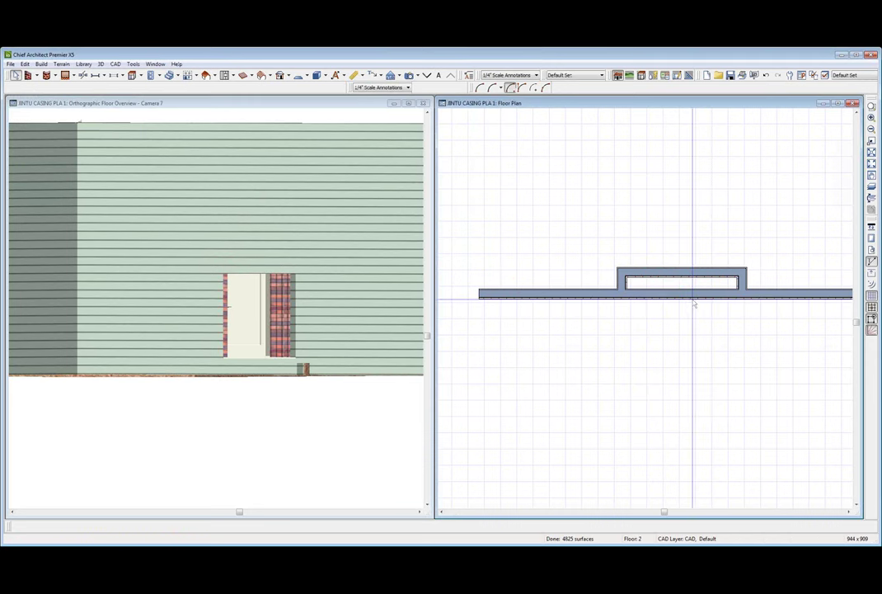
{"action": "key", "text": "d"}
{"action": "left_click", "coordinate": [678, 300]}
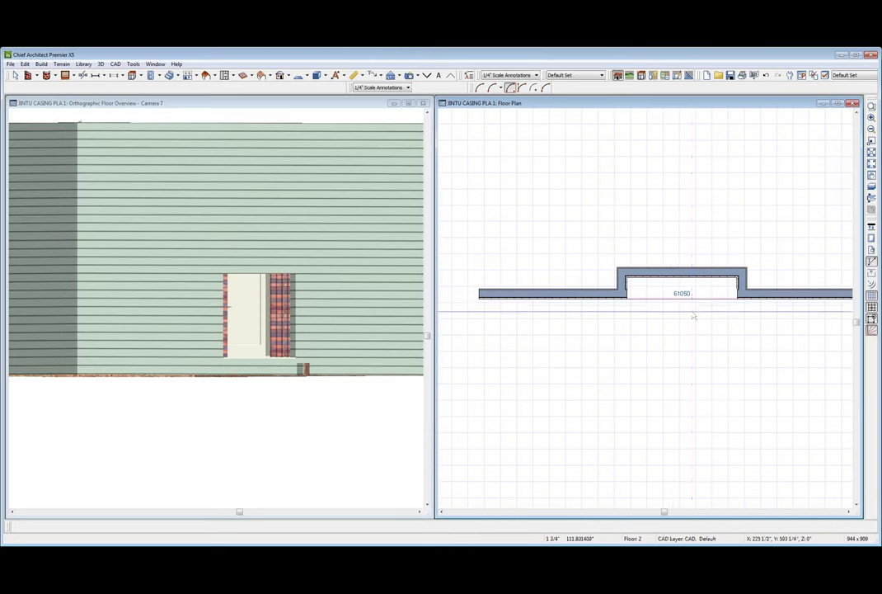
{"action": "left_click", "coordinate": [335, 211]}
{"action": "scroll", "coordinate": [313, 275], "scroll_direction": "down", "scroll_amount": 2}
{"action": "left_click_drag", "start_coordinate": [321, 268], "coordinate": [322, 312]}
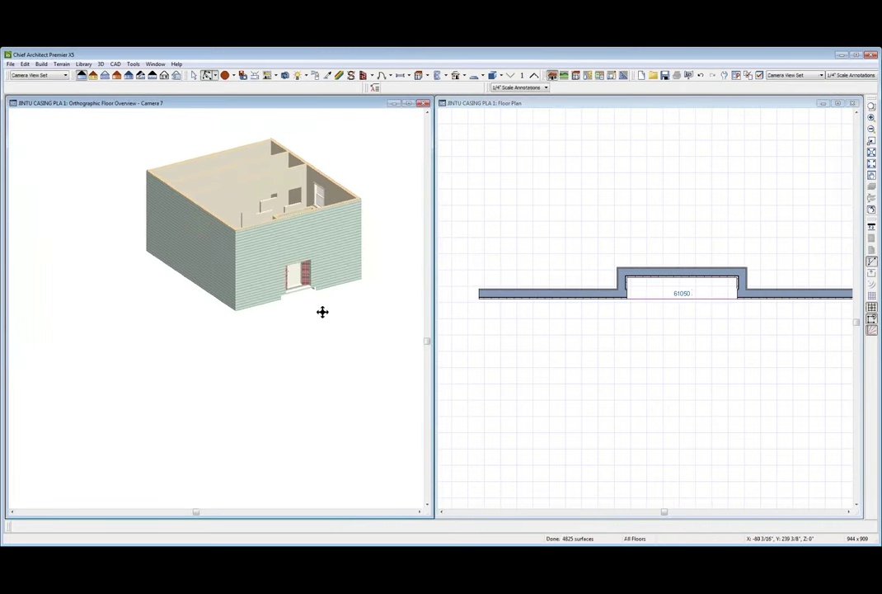
Step: Close the floor overview camera, keep the plan open, and create an orthographic full overview showing the front wall
{"action": "left_click", "coordinate": [540, 221]}
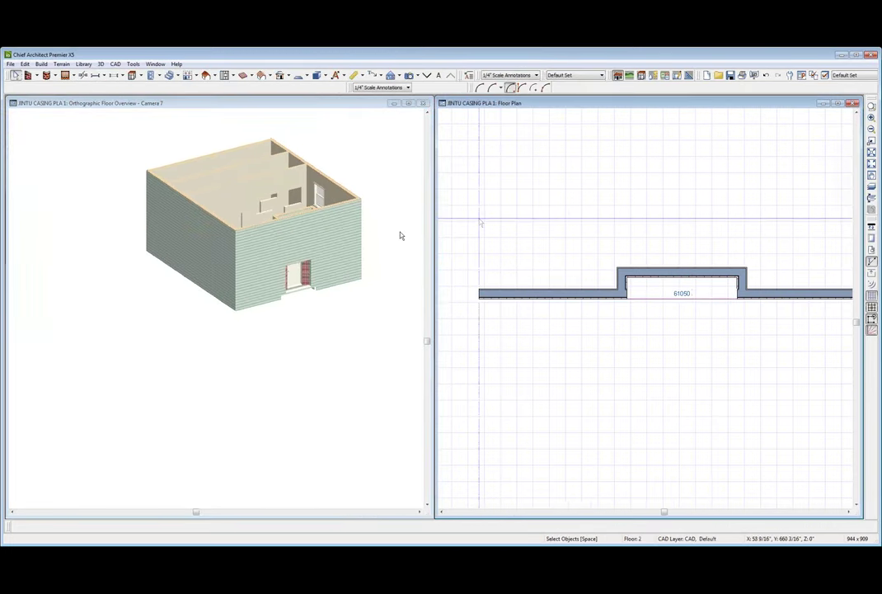
{"action": "left_click", "coordinate": [287, 316]}
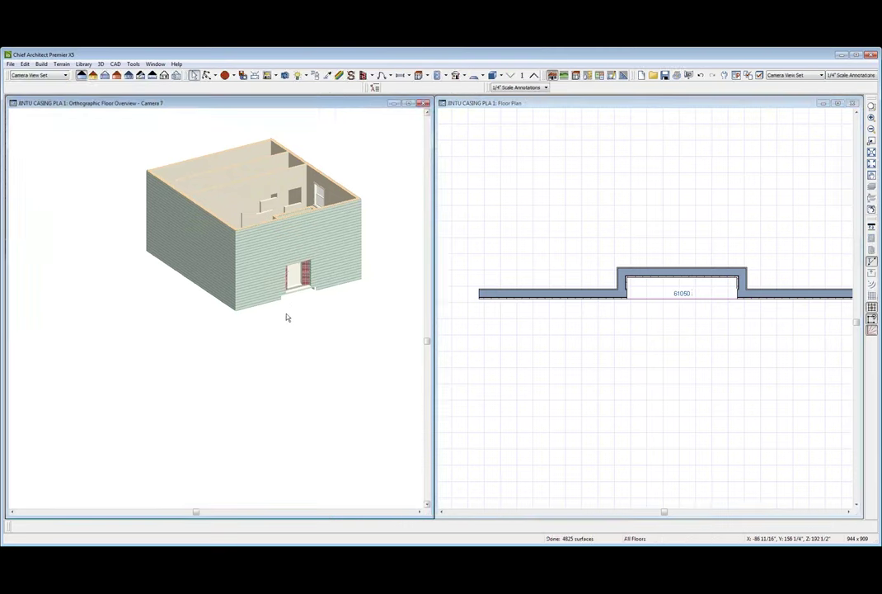
{"action": "left_click", "coordinate": [548, 213]}
{"action": "key", "text": "ctrl+w"}
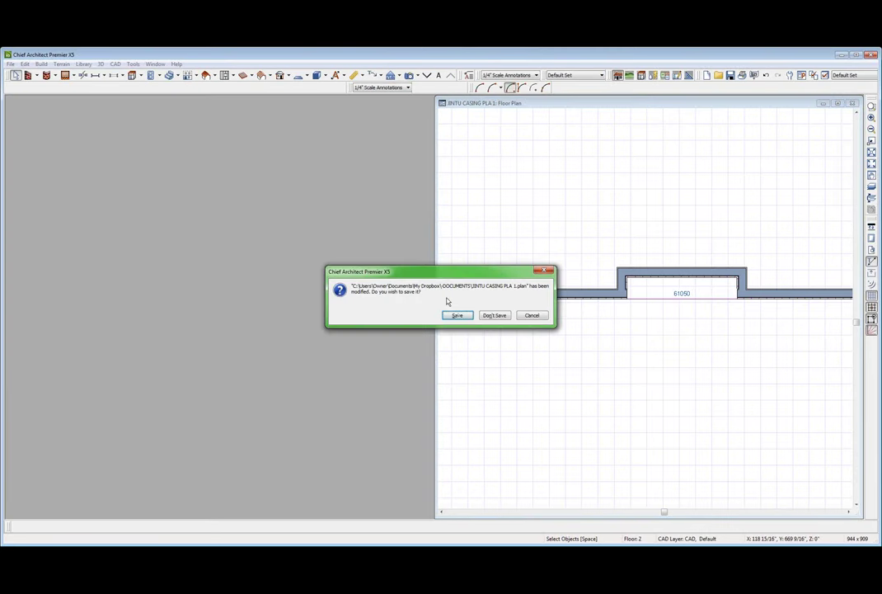
{"action": "left_click", "coordinate": [532, 316]}
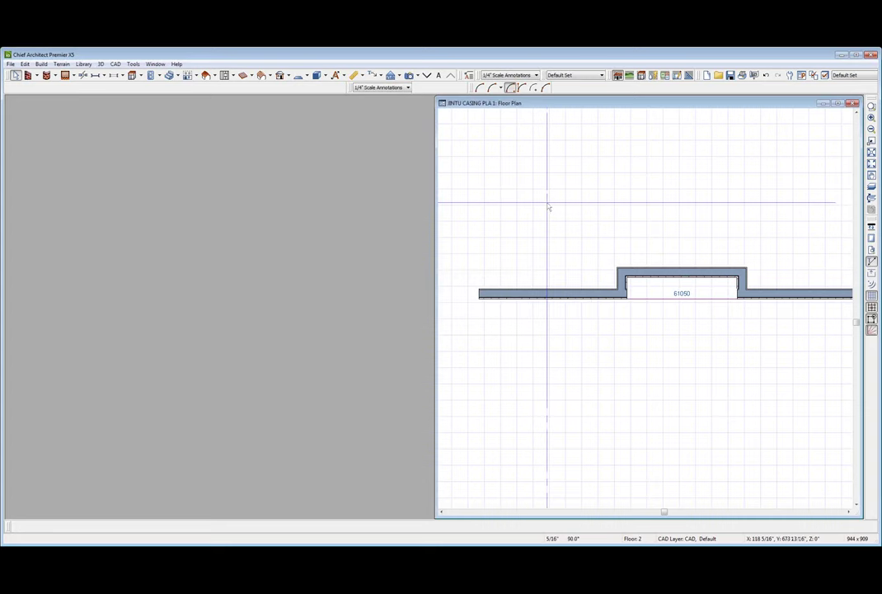
{"action": "key", "text": "F9"}
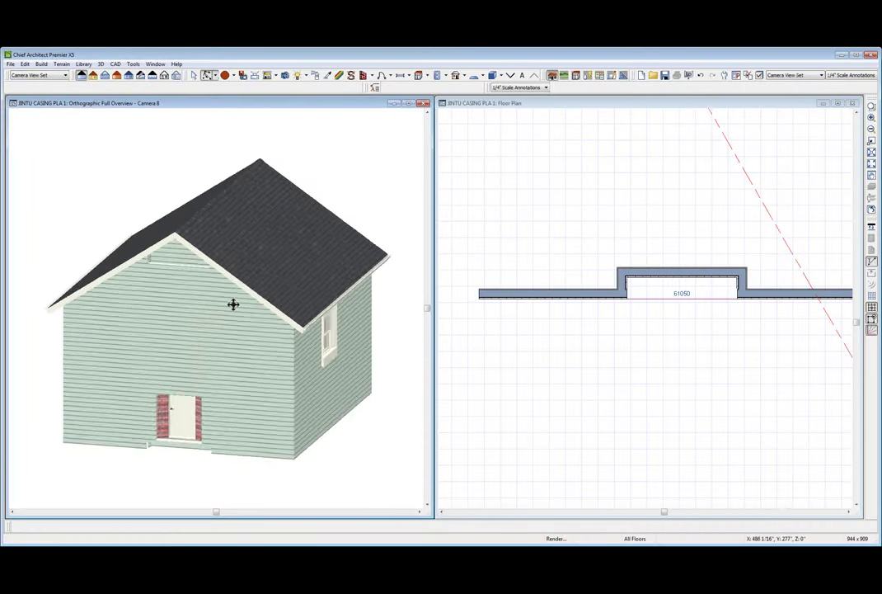
{"action": "left_click_drag", "start_coordinate": [233, 305], "coordinate": [281, 306]}
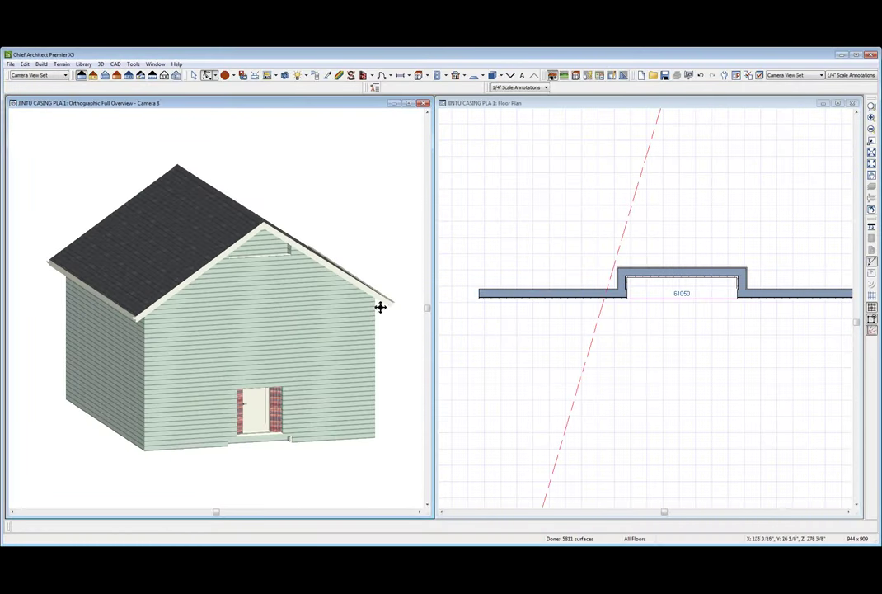
Step: Enable the exterior casing and sill on the floor 2 doorway and lower it over the porch opening, with its bottom at about -108"
{"action": "left_click", "coordinate": [668, 298]}
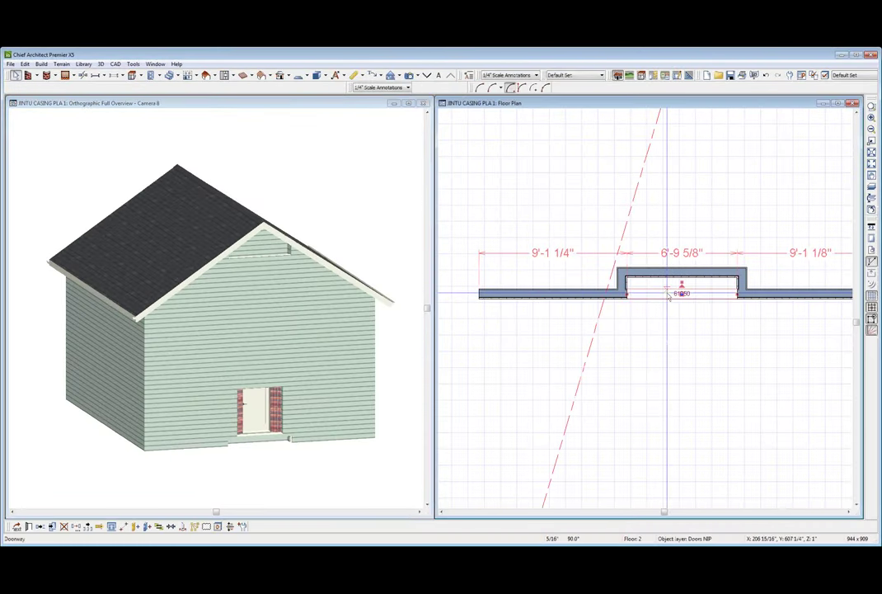
{"action": "double_click", "coordinate": [668, 298]}
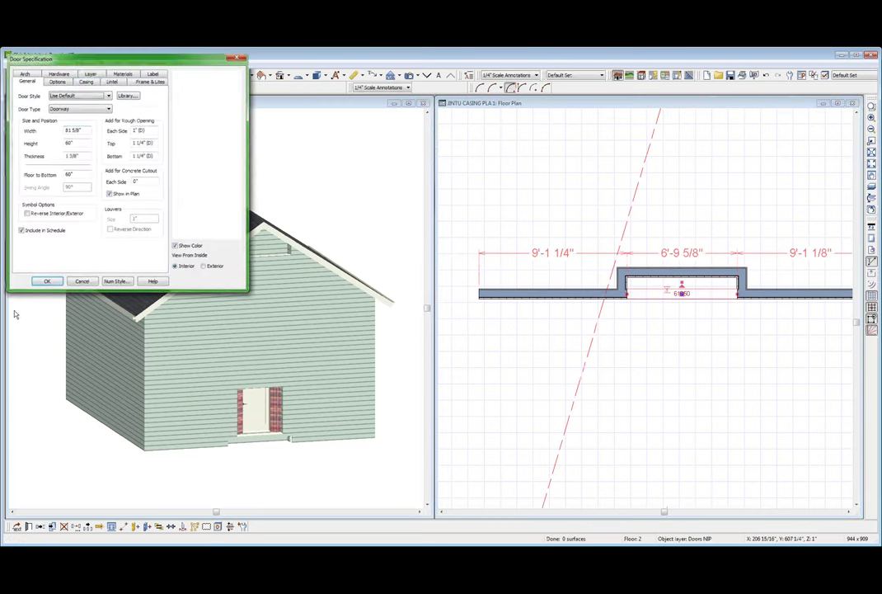
{"action": "left_click", "coordinate": [86, 82]}
{"action": "left_click", "coordinate": [58, 94]}
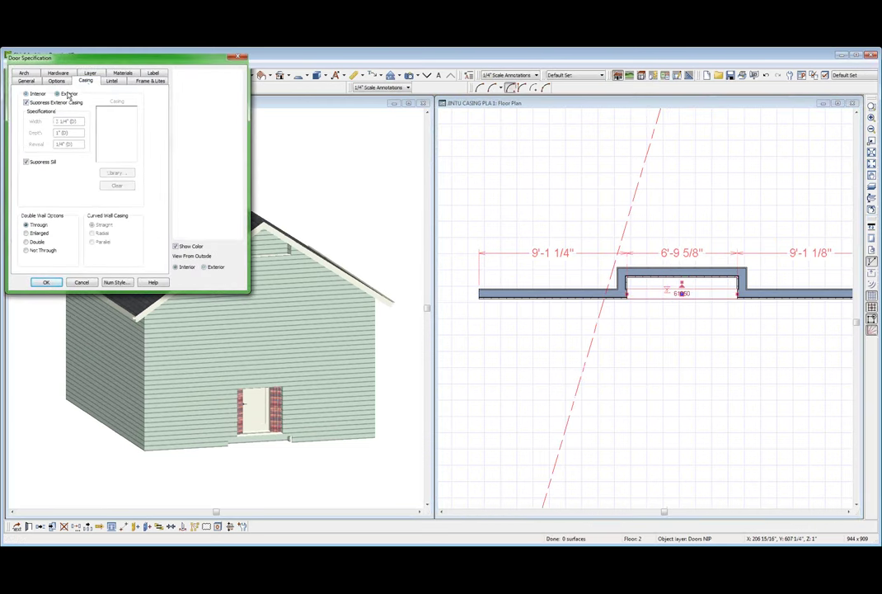
{"action": "left_click", "coordinate": [58, 104]}
{"action": "left_click", "coordinate": [31, 160]}
{"action": "left_click", "coordinate": [46, 282]}
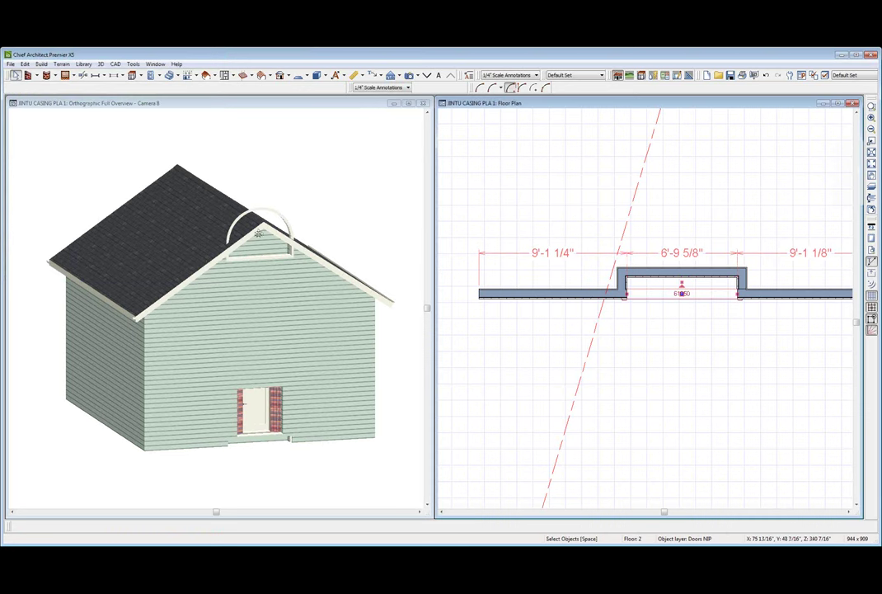
{"action": "left_click_drag", "start_coordinate": [258, 234], "coordinate": [269, 365]}
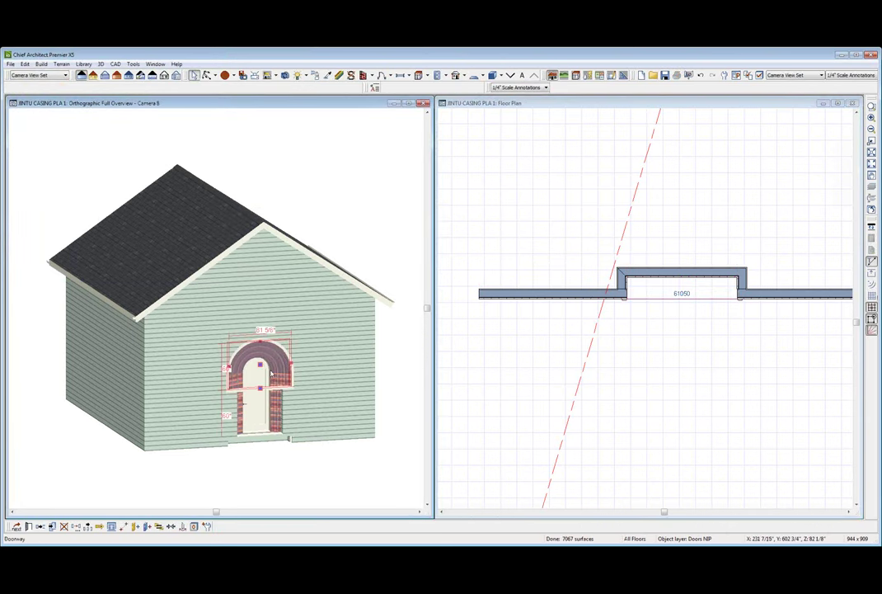
Step: Suppress the exterior casing and sill of the lowered arched doorway
{"action": "left_click", "coordinate": [29, 526]}
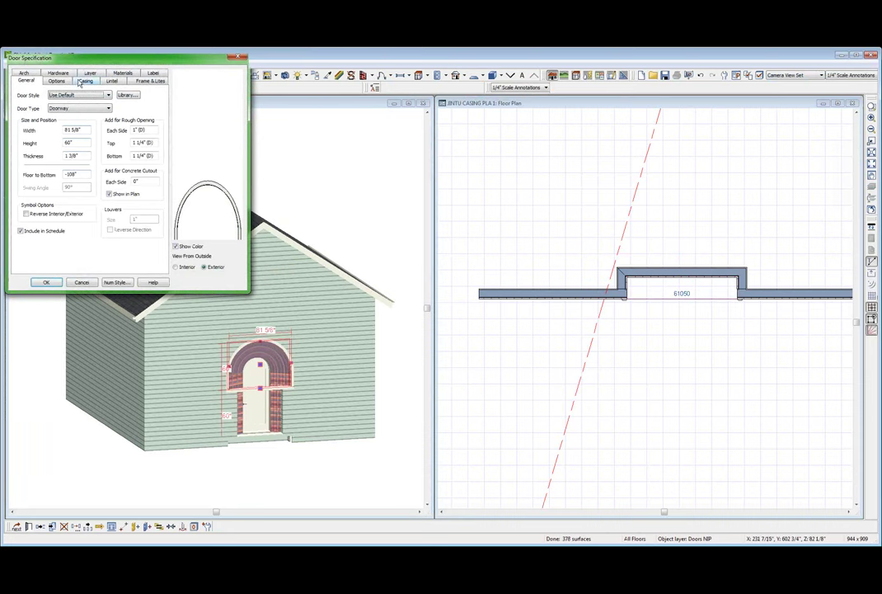
{"action": "left_click", "coordinate": [84, 81]}
{"action": "left_click", "coordinate": [50, 105]}
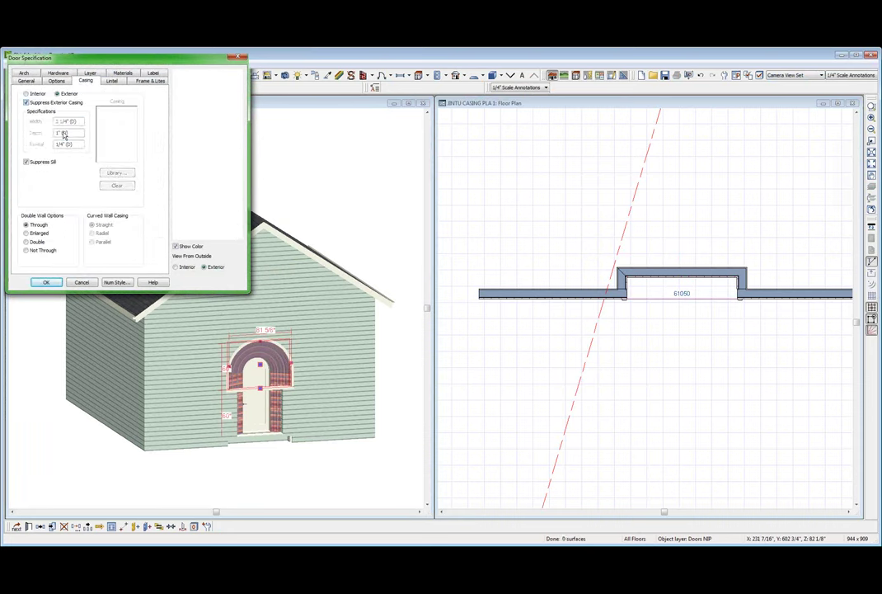
{"action": "left_click", "coordinate": [46, 282]}
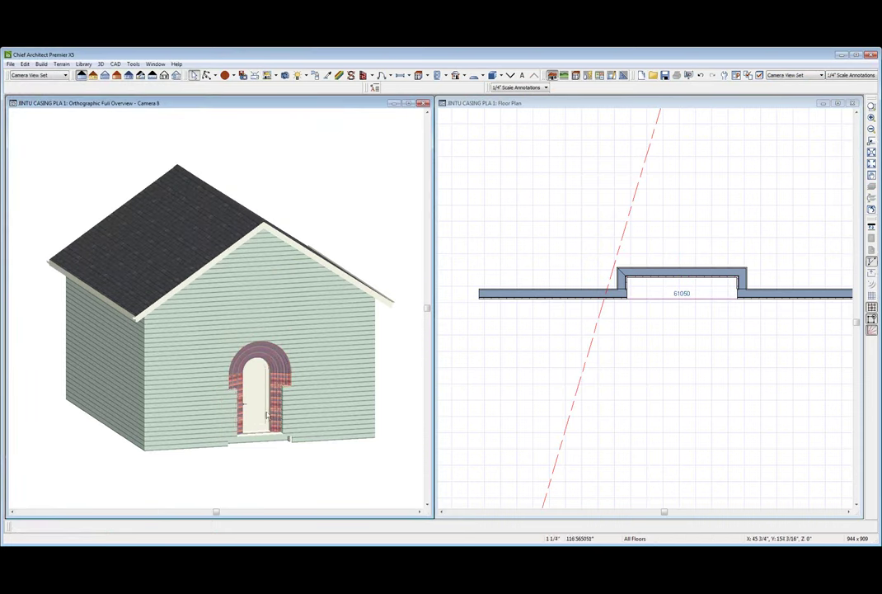
Step: Show floor 1 in the plan, zoom in on the porch, and rotate the 3D overview to examine the arched entry
{"action": "left_click", "coordinate": [558, 354]}
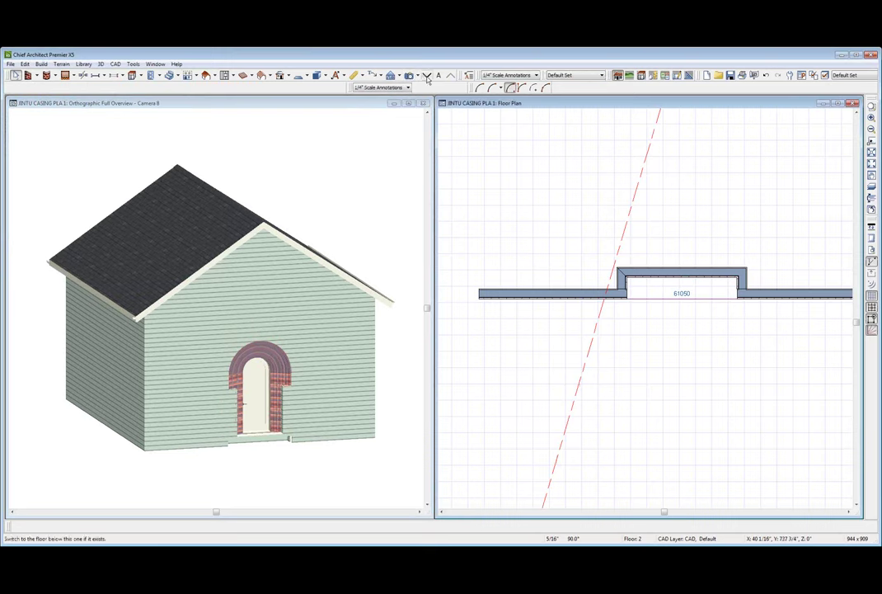
{"action": "left_click", "coordinate": [427, 77]}
{"action": "scroll", "coordinate": [678, 301], "scroll_direction": "up", "scroll_amount": 2}
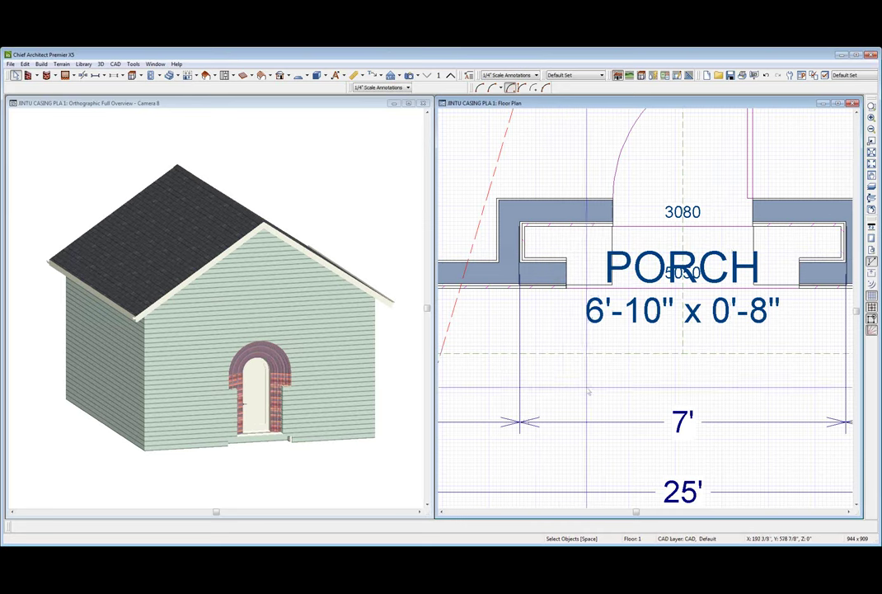
{"action": "left_click", "coordinate": [284, 354]}
{"action": "scroll", "coordinate": [297, 355], "scroll_direction": "down", "scroll_amount": 2}
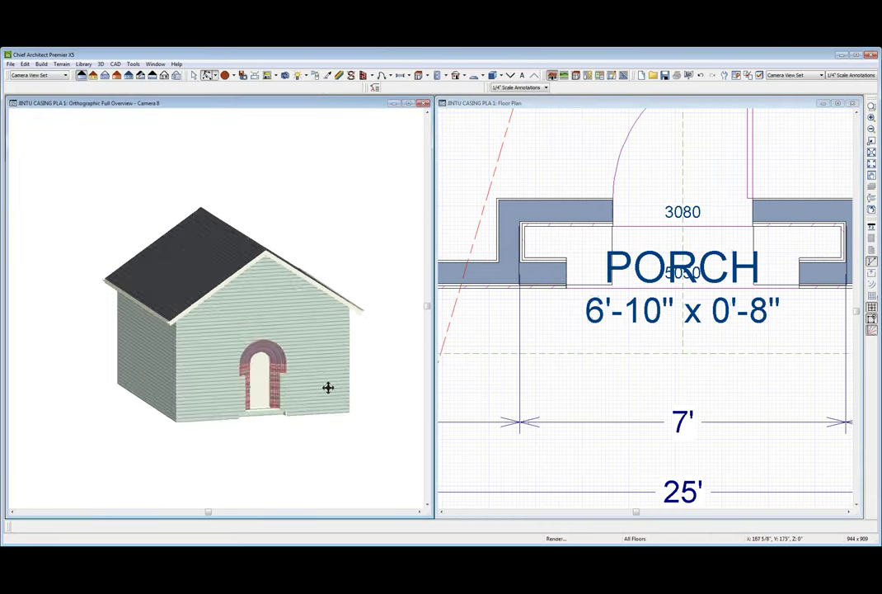
{"action": "left_click_drag", "start_coordinate": [326, 386], "coordinate": [355, 390]}
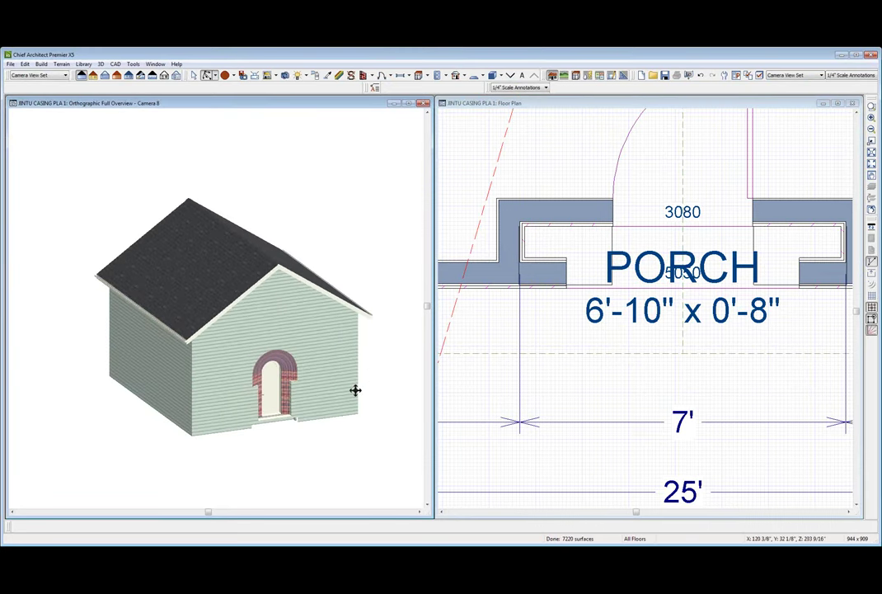
Step: Save the plan as a new file named JINTU CASING PLA 2
{"action": "left_click", "coordinate": [645, 313]}
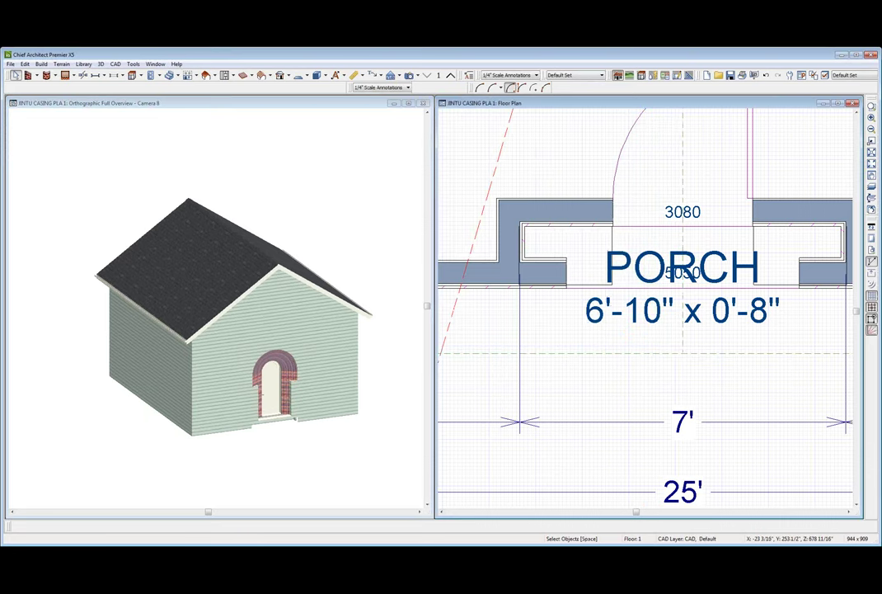
{"action": "left_click", "coordinate": [10, 64]}
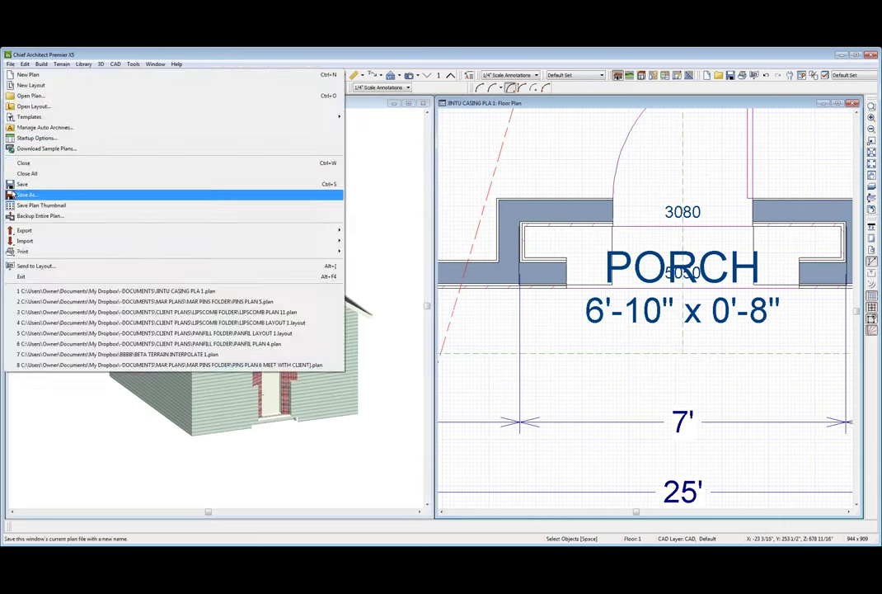
{"action": "left_click", "coordinate": [25, 194]}
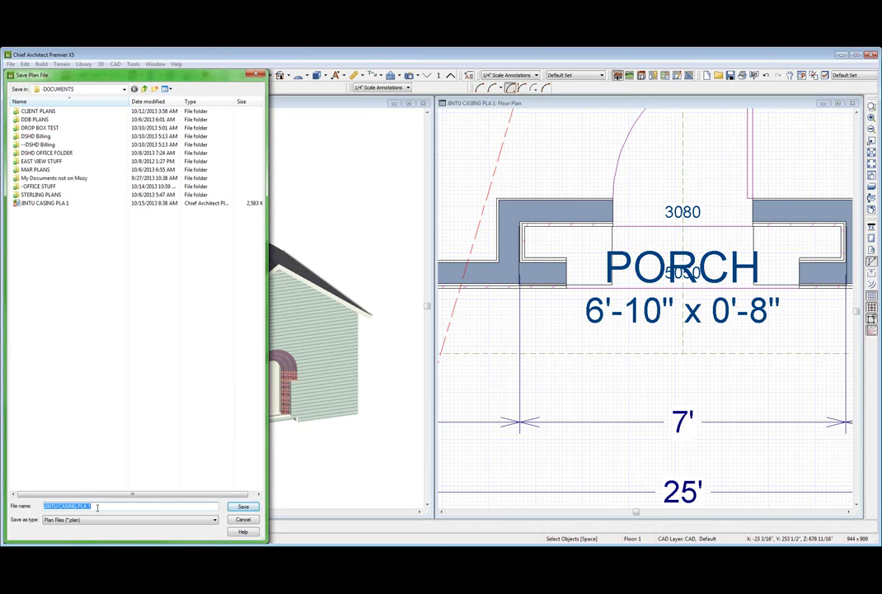
{"action": "left_click", "coordinate": [97, 506]}
{"action": "key", "text": "BackSpace"}
{"action": "type", "text": "2"}
{"action": "left_click", "coordinate": [244, 507]}
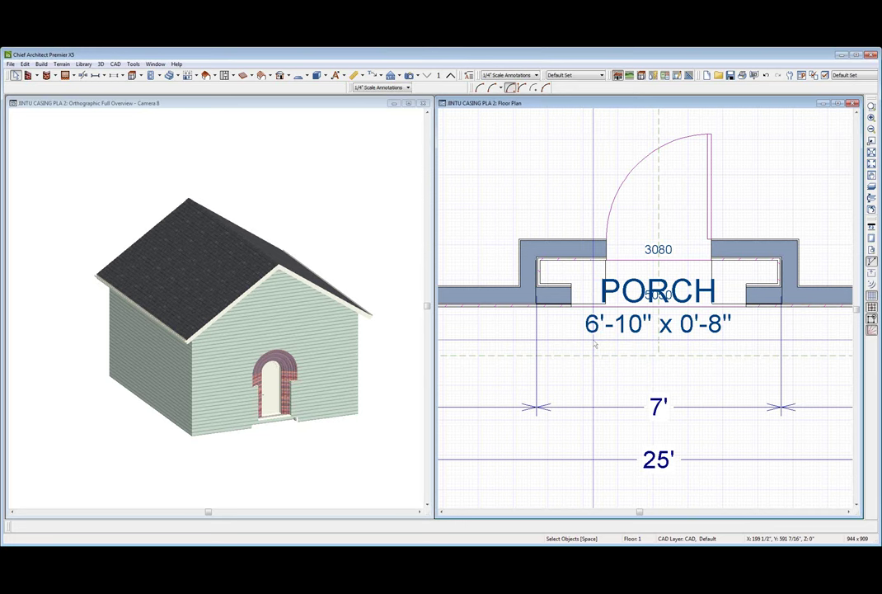
Step: Cut the wide doorway out of the front wall on floor 2
{"action": "left_click", "coordinate": [593, 297]}
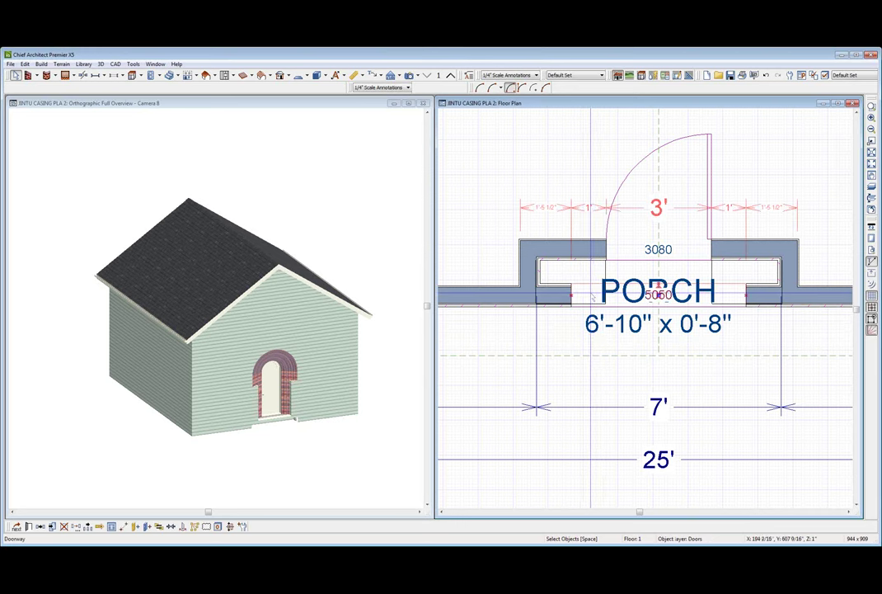
{"action": "left_click", "coordinate": [453, 75]}
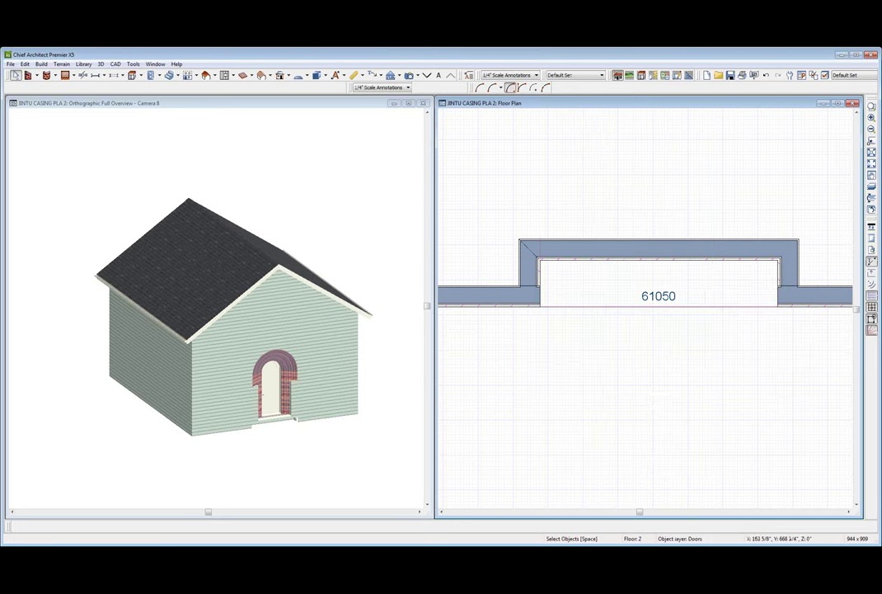
{"action": "left_click", "coordinate": [599, 287]}
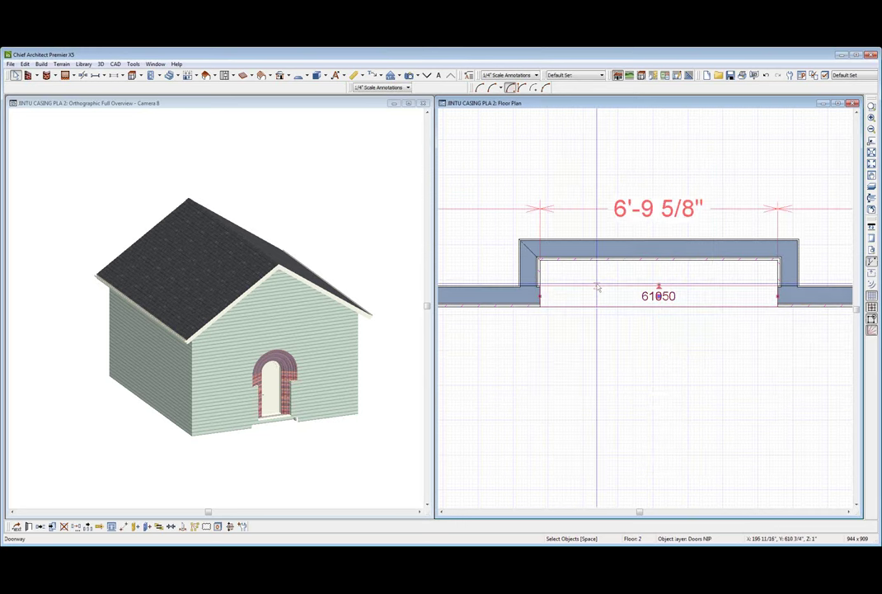
{"action": "key", "text": "Delete"}
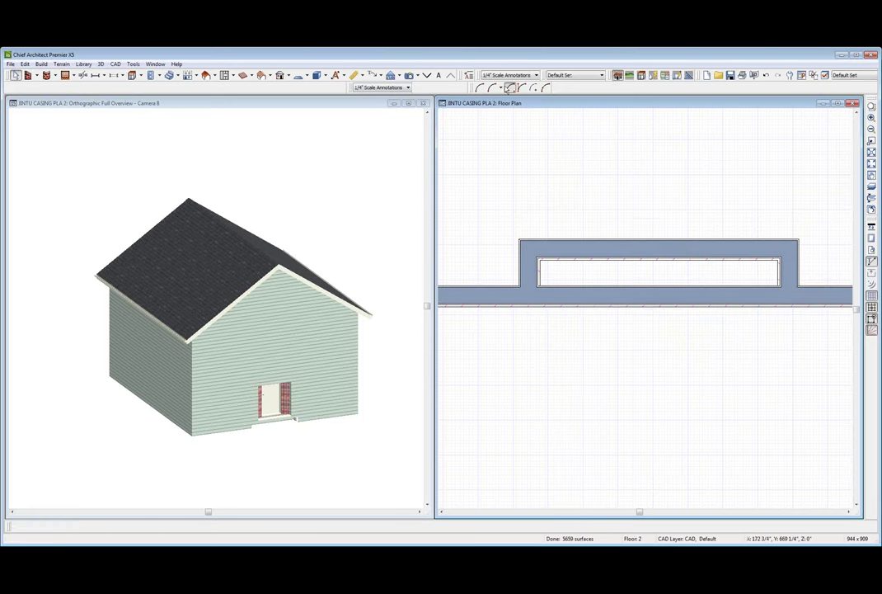
Step: On floor 1, delete the 5050 doorway in the porch's front wall and paste the wider floor 2 doorway in its place
{"action": "left_click", "coordinate": [427, 75]}
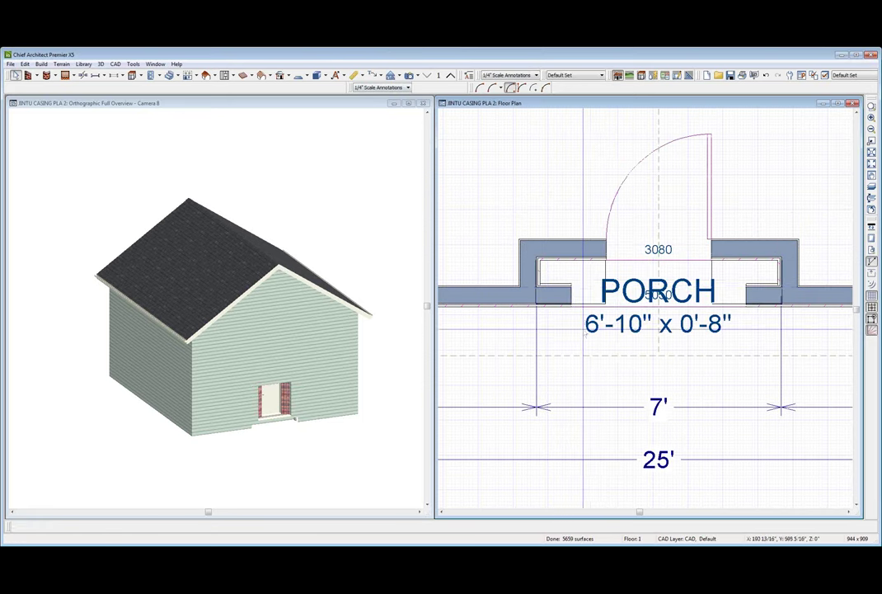
{"action": "left_click", "coordinate": [593, 295]}
{"action": "key", "text": "Delete"}
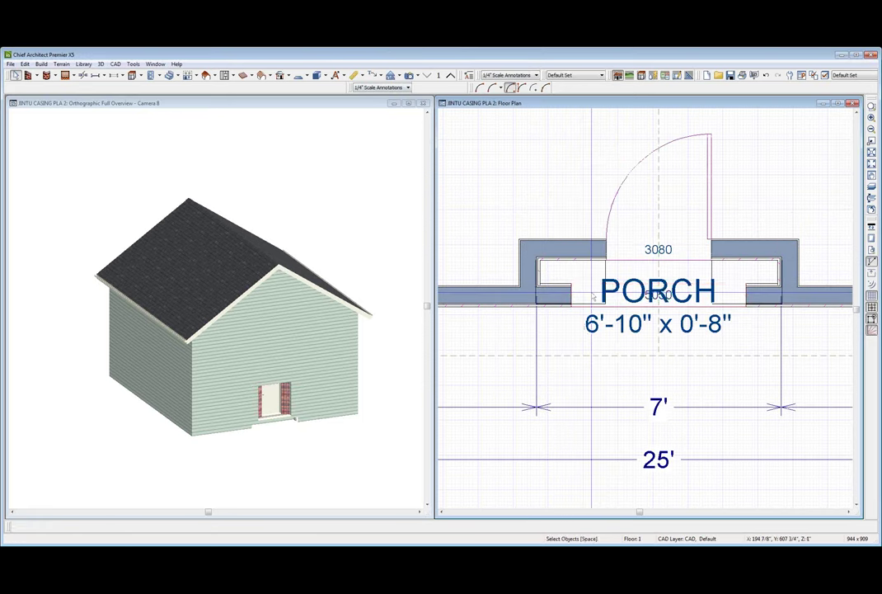
{"action": "key", "text": "ctrl+z"}
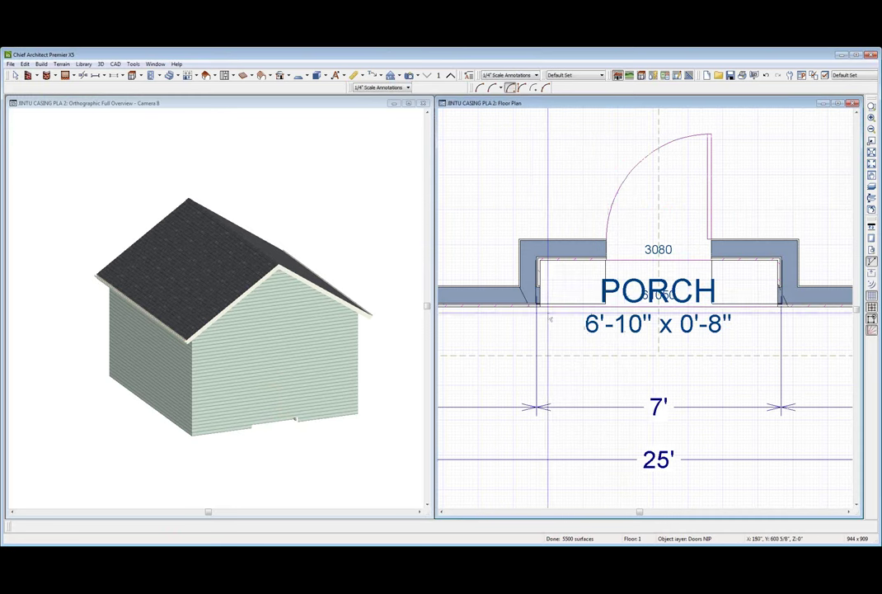
Step: Set the pasted porch doorway's height to 120" and its floor-to-bottom distance to 0
{"action": "left_click", "coordinate": [567, 301]}
{"action": "double_click", "coordinate": [567, 300]}
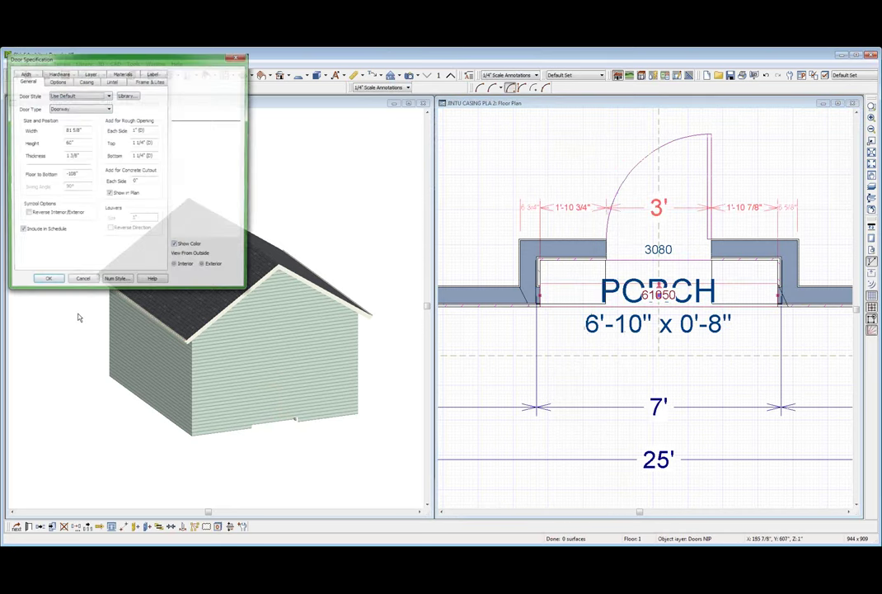
{"action": "double_click", "coordinate": [70, 141]}
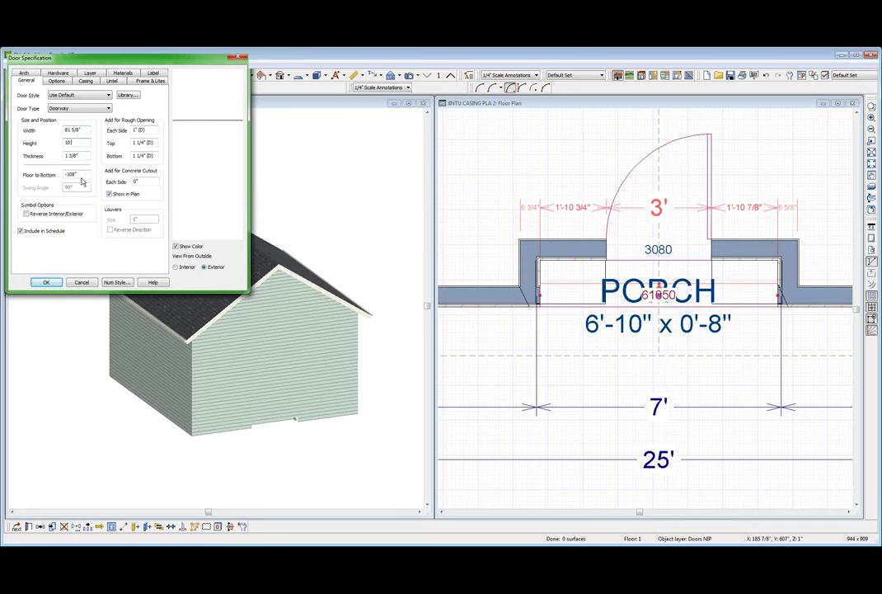
{"action": "left_click_drag", "start_coordinate": [85, 174], "coordinate": [64, 175]}
{"action": "type", "text": "0"}
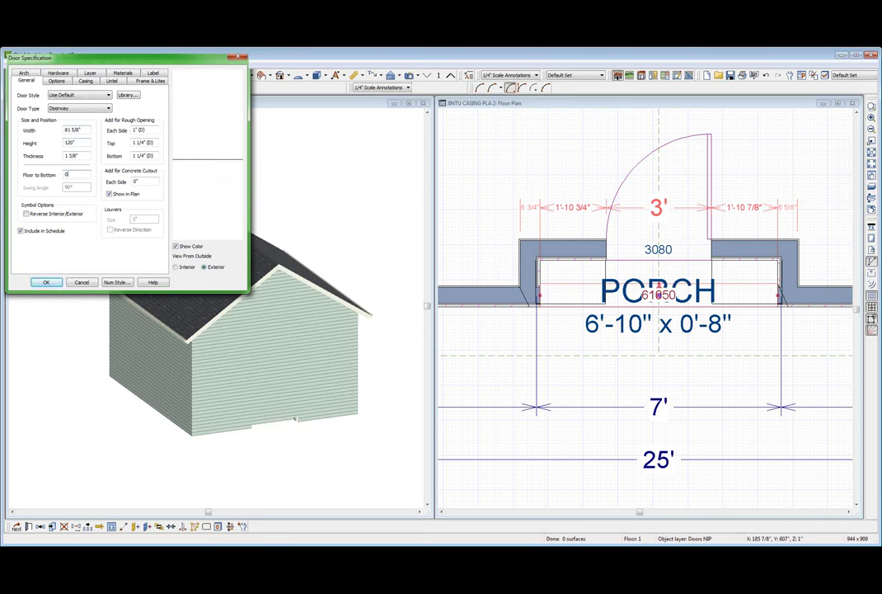
{"action": "key", "text": "Return"}
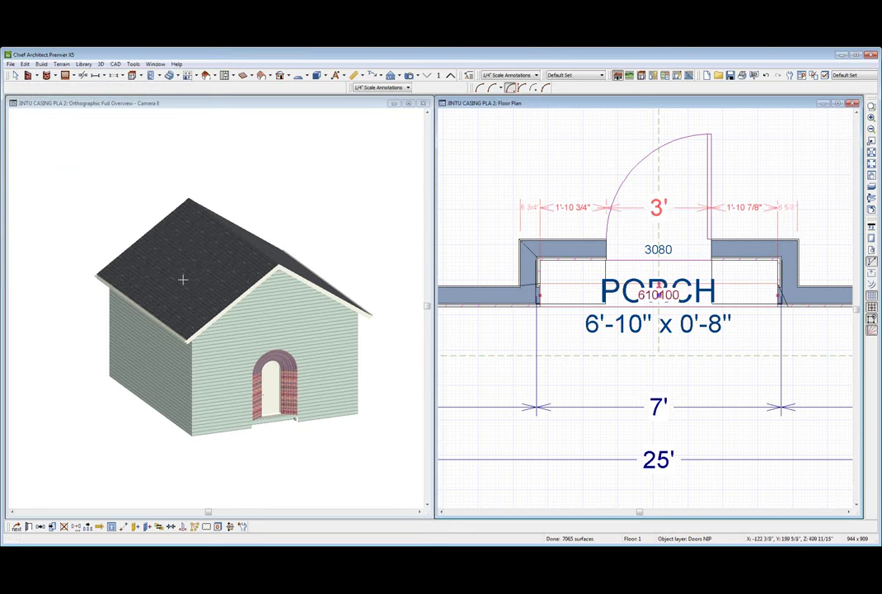
Step: Suppress the exterior casing of the 3080 hinged entry door at the back of the porch
{"action": "left_click", "coordinate": [636, 258]}
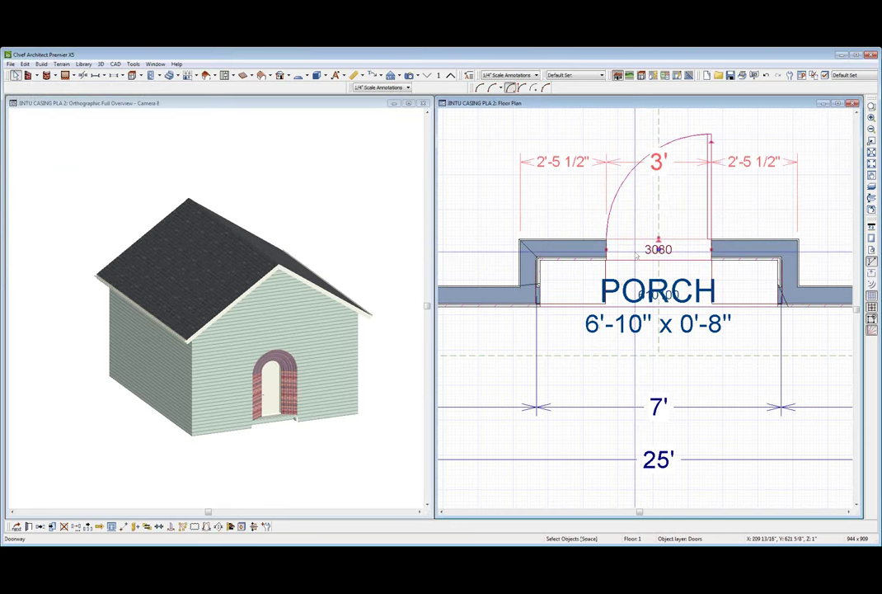
{"action": "double_click", "coordinate": [637, 258]}
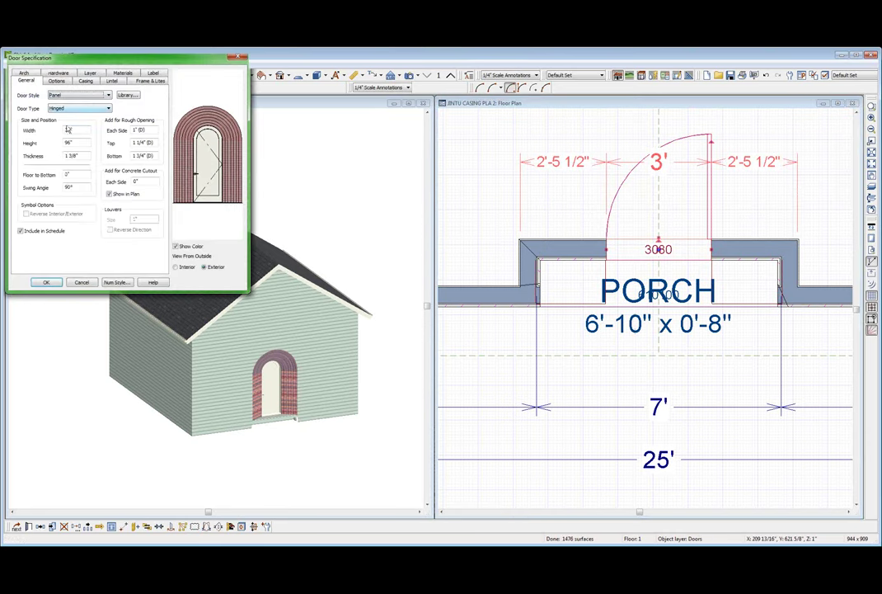
{"action": "left_click", "coordinate": [85, 83]}
{"action": "left_click", "coordinate": [43, 102]}
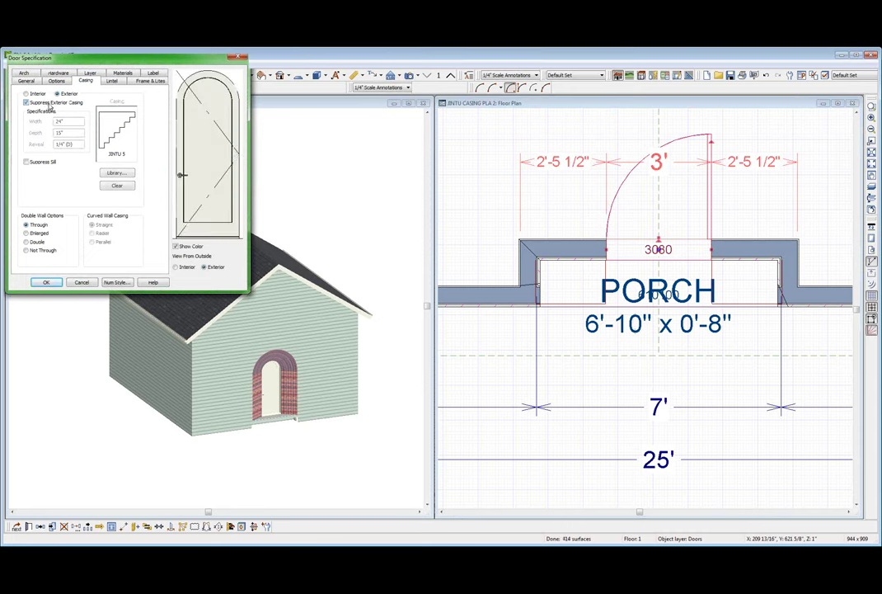
{"action": "left_click", "coordinate": [46, 282]}
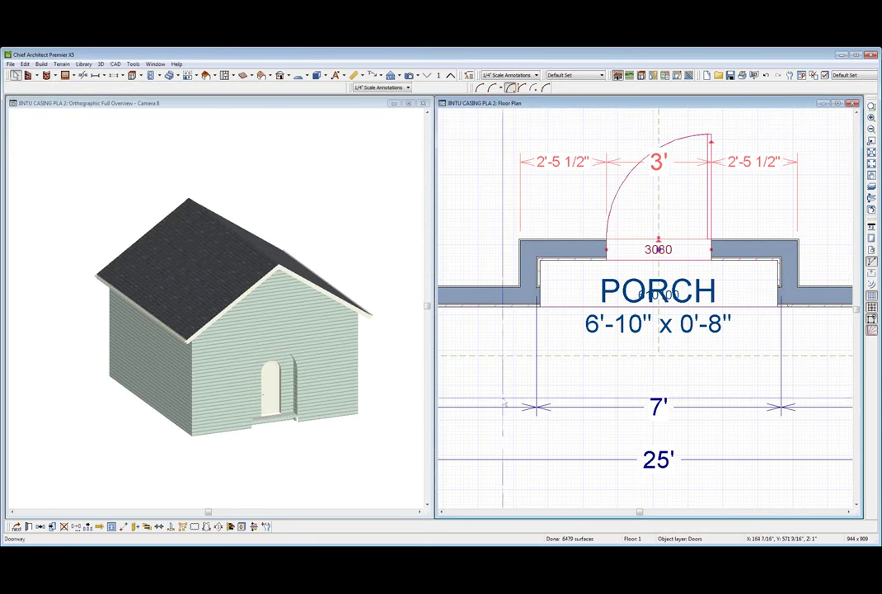
Step: Enable the exterior casing on the porch's wide arched doorway and assign the JINTU 5 profile from the user catalog
{"action": "left_click", "coordinate": [573, 325]}
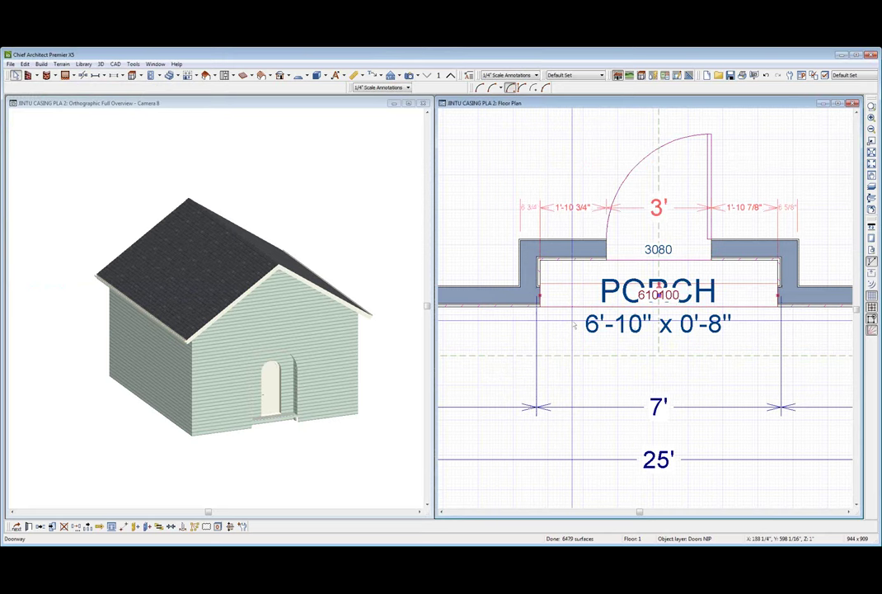
{"action": "scroll", "coordinate": [574, 327], "scroll_direction": "down", "scroll_amount": 2}
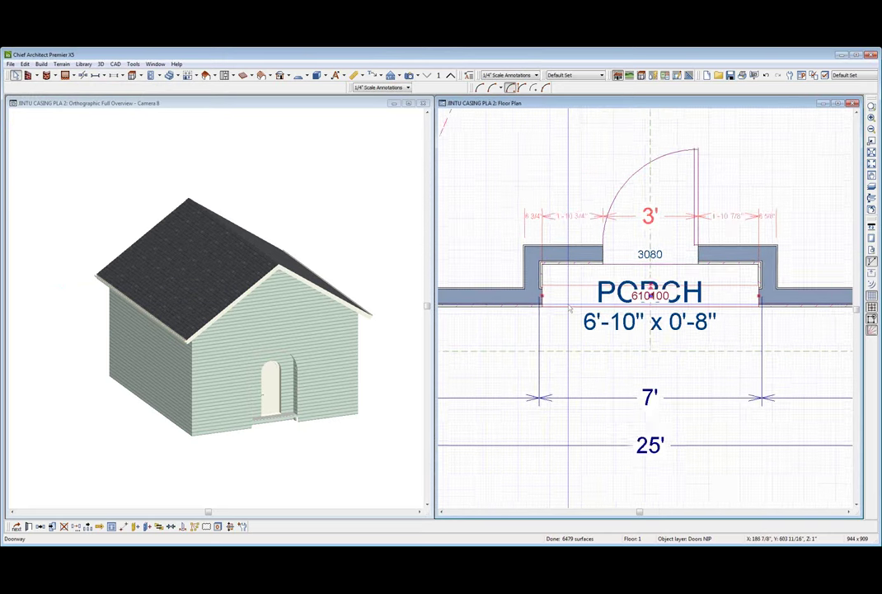
{"action": "double_click", "coordinate": [571, 307]}
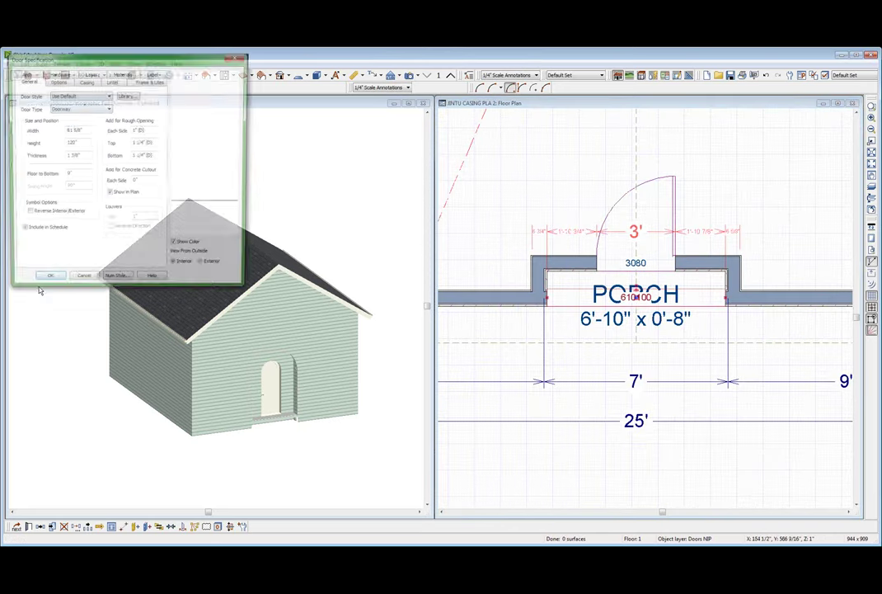
{"action": "left_click", "coordinate": [86, 81]}
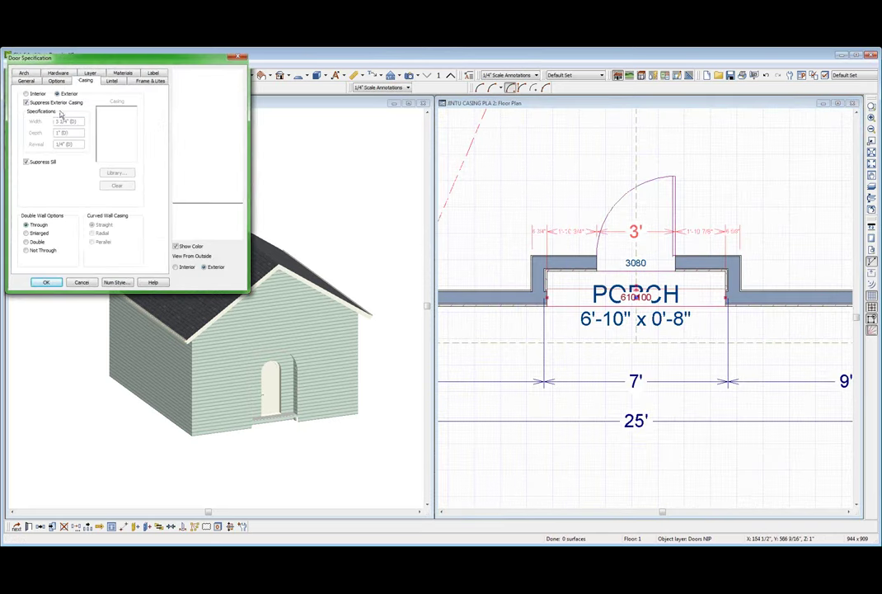
{"action": "left_click", "coordinate": [55, 104]}
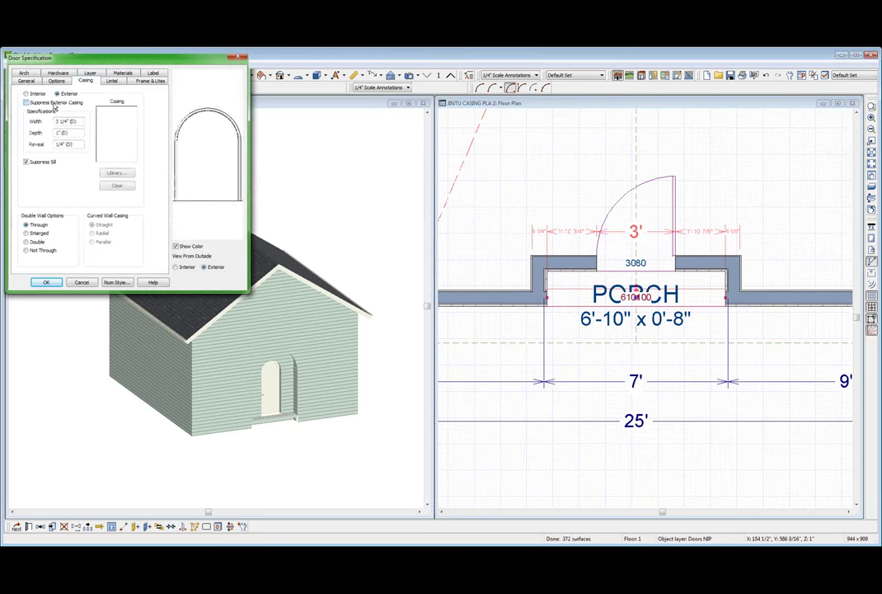
{"action": "left_click", "coordinate": [104, 175]}
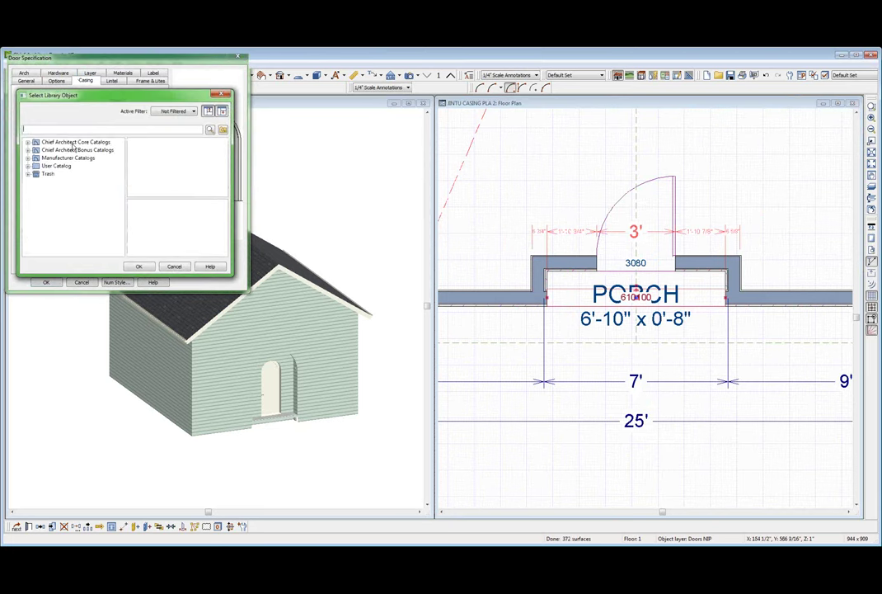
{"action": "left_click", "coordinate": [27, 163]}
{"action": "scroll", "coordinate": [43, 190], "scroll_direction": "down", "scroll_amount": 1}
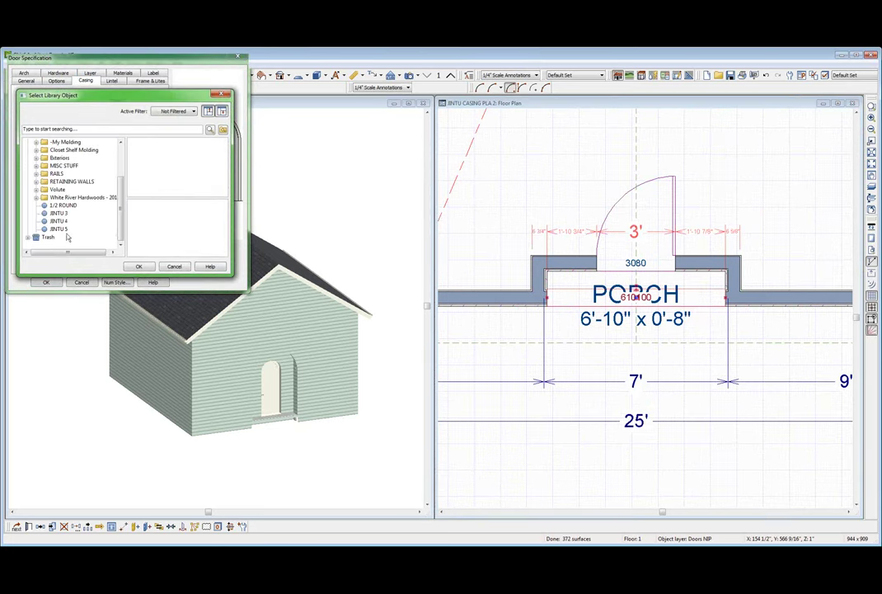
{"action": "left_click", "coordinate": [59, 229]}
{"action": "left_click", "coordinate": [140, 265]}
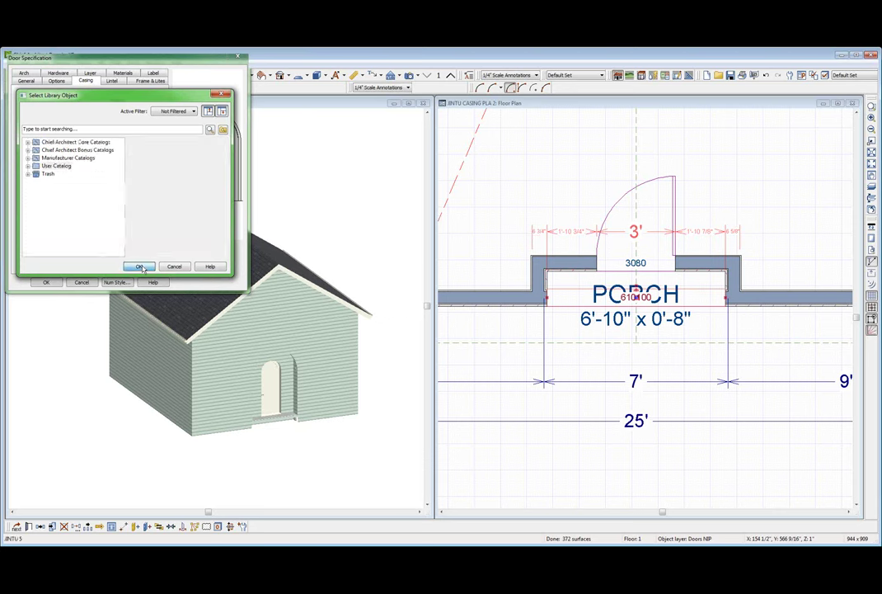
{"action": "left_click", "coordinate": [47, 282]}
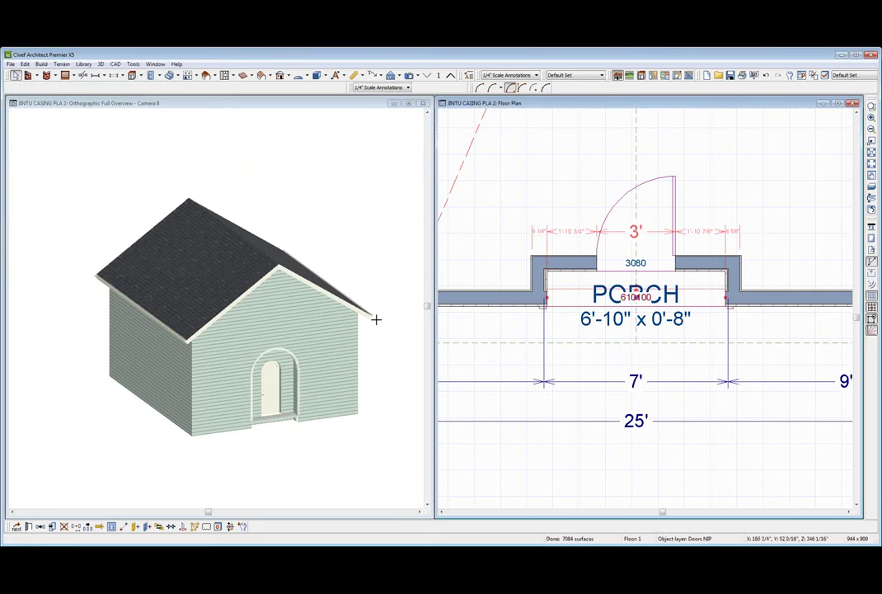
Step: Set the arched porch doorway's exterior casing to 24" wide and 16" deep
{"action": "key", "text": "ctrl+e"}
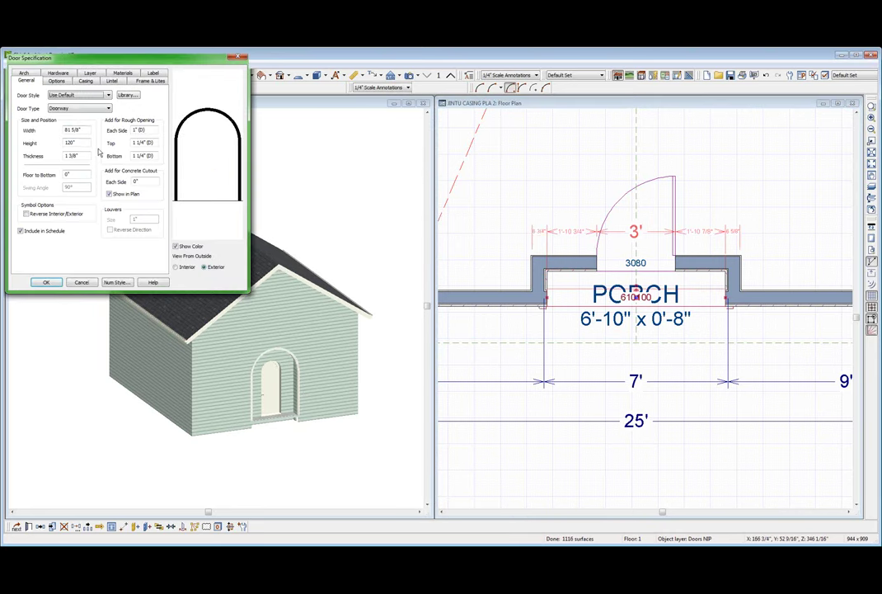
{"action": "left_click", "coordinate": [83, 80]}
{"action": "left_click_drag", "start_coordinate": [78, 122], "coordinate": [27, 108]}
{"action": "type", "text": "24"}
{"action": "key", "text": "Tab"}
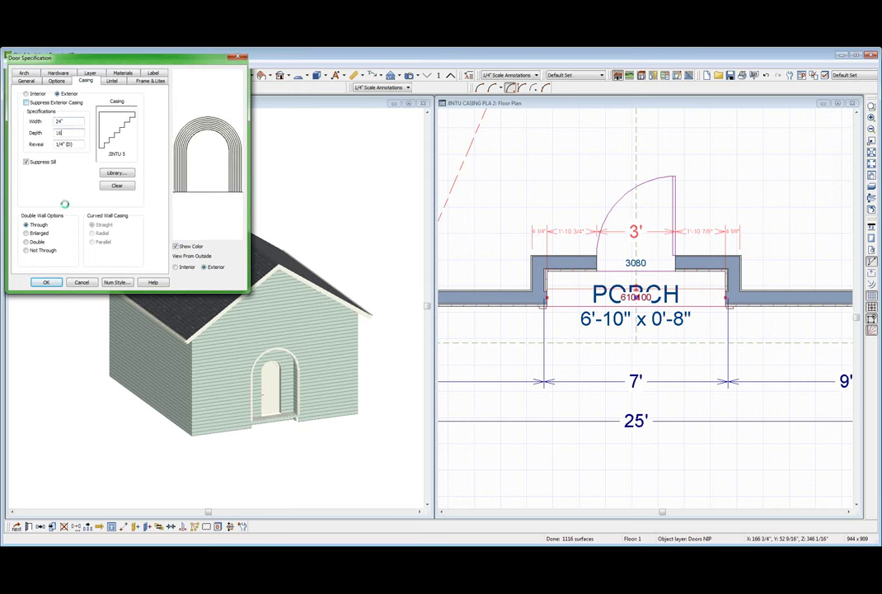
{"action": "left_click", "coordinate": [47, 282]}
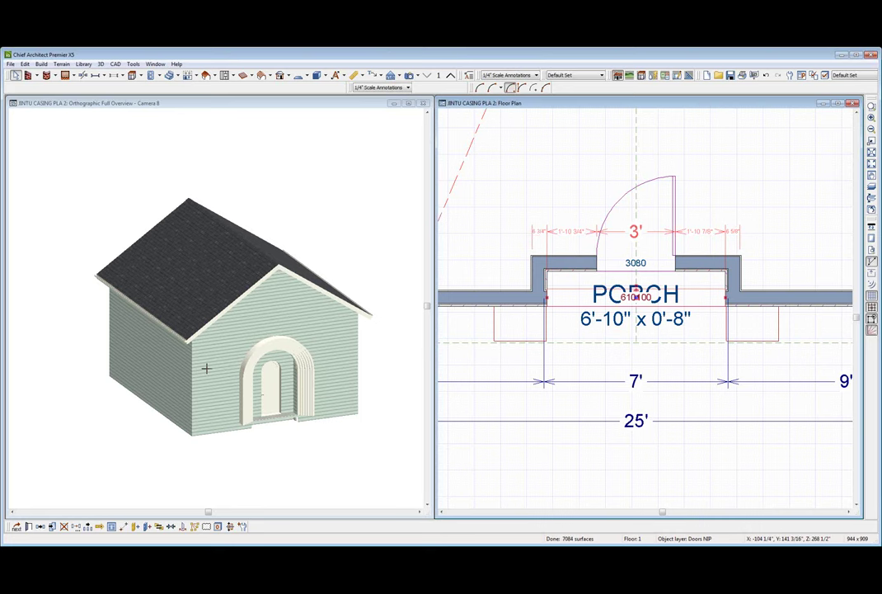
Step: Set the exterior casing reveal of the arched porch doorway to -18"
{"action": "double_click", "coordinate": [244, 351]}
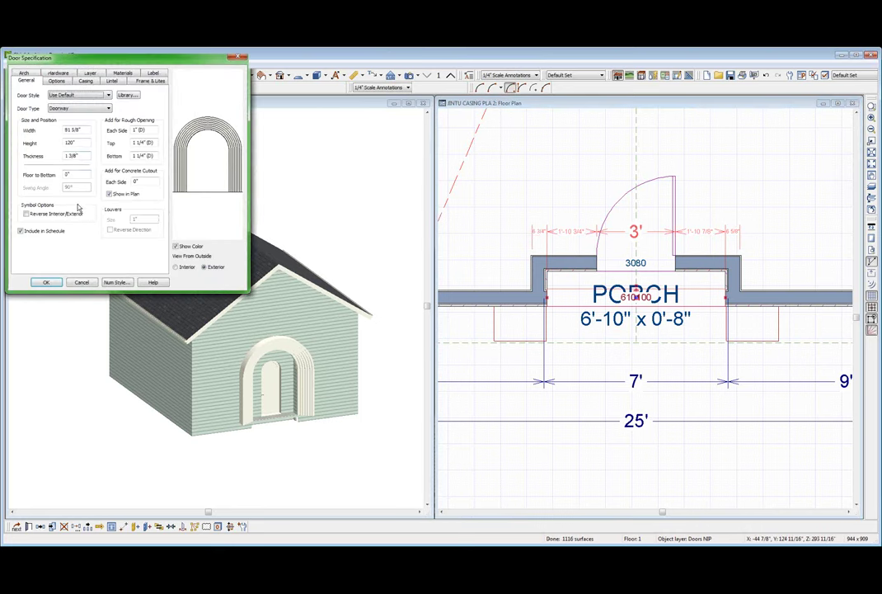
{"action": "left_click", "coordinate": [86, 82]}
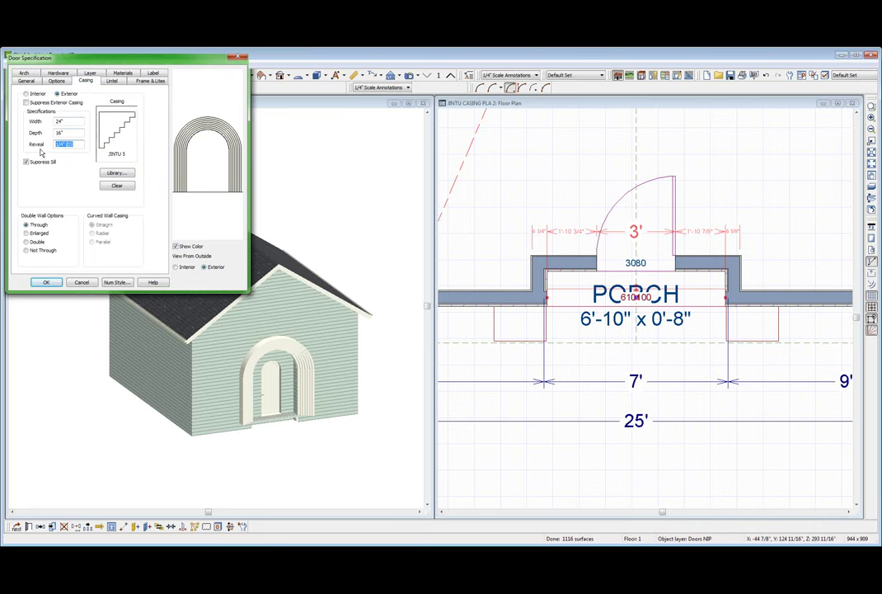
{"action": "key", "text": "Return"}
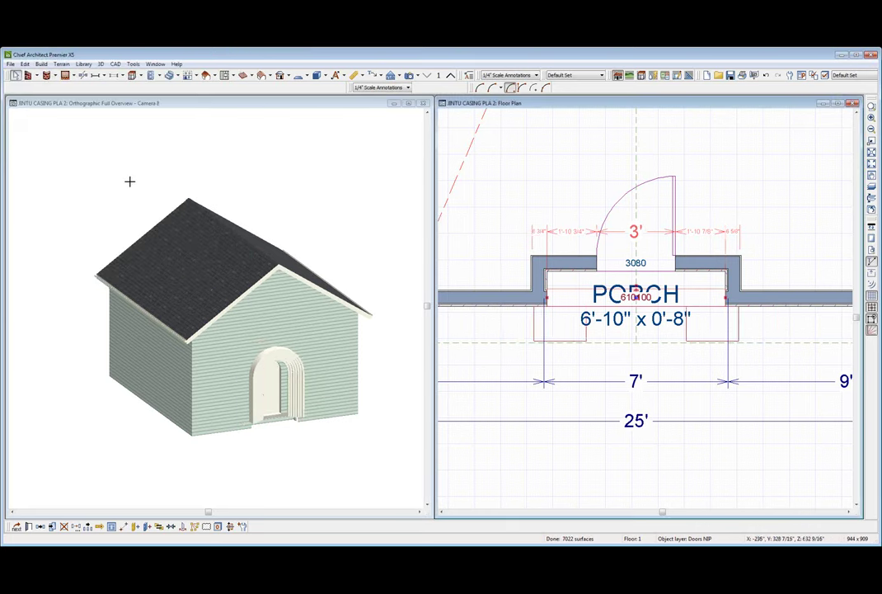
Step: Set the exterior casing reveal of the arched porch doorway to -24"
{"action": "double_click", "coordinate": [284, 363]}
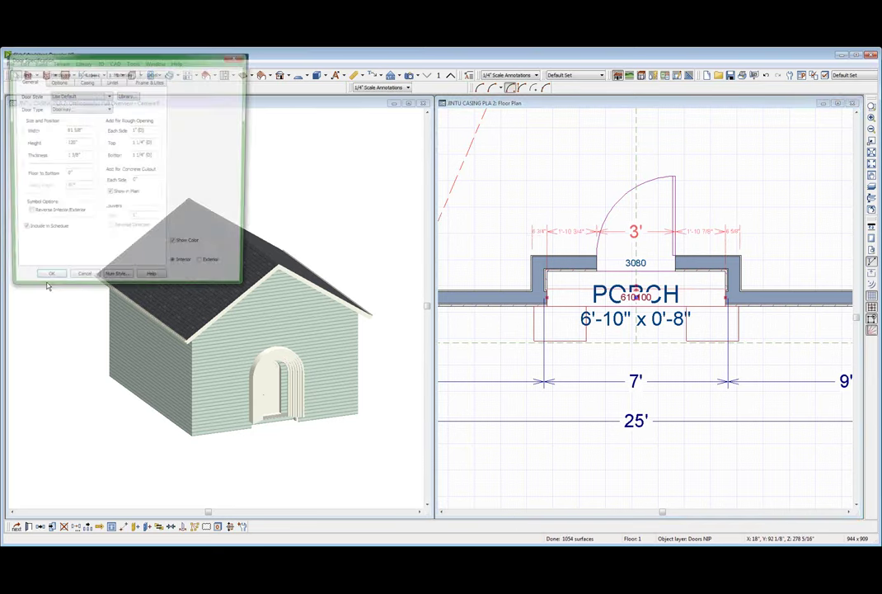
{"action": "left_click", "coordinate": [87, 80]}
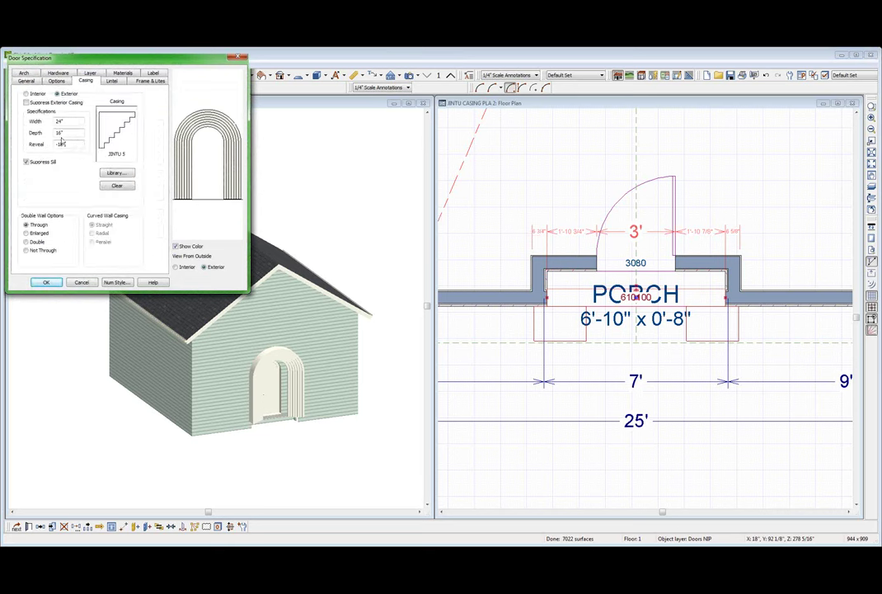
{"action": "left_click_drag", "start_coordinate": [70, 143], "coordinate": [37, 148]}
{"action": "type", "text": "-24"}
{"action": "key", "text": "Return"}
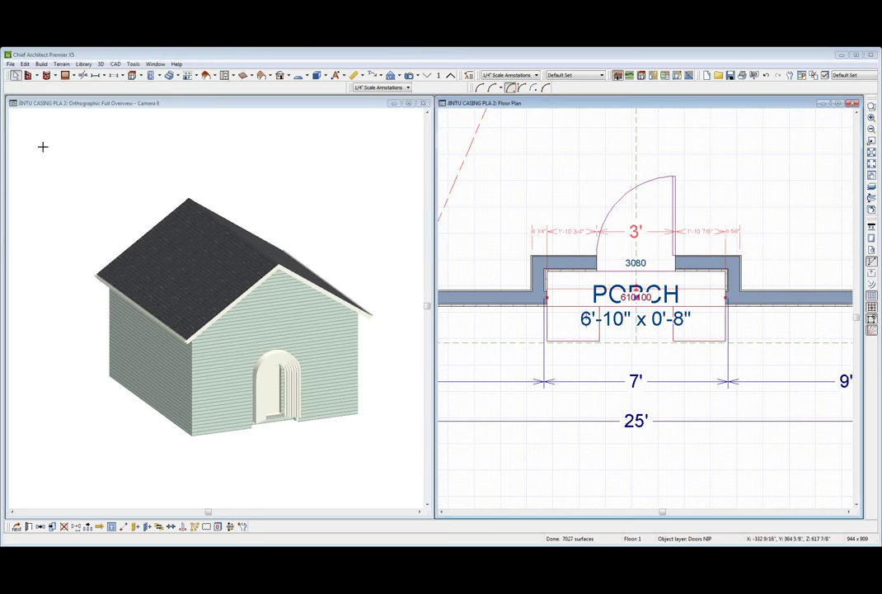
Step: Recess the arched porch doorway into the wall, to the main layer
{"action": "key", "text": "ctrl+e"}
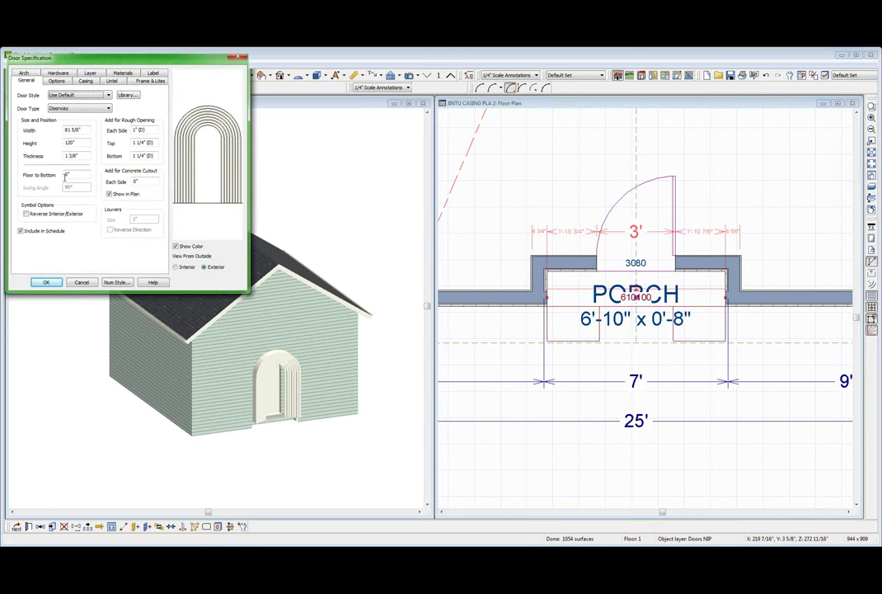
{"action": "left_click", "coordinate": [86, 80]}
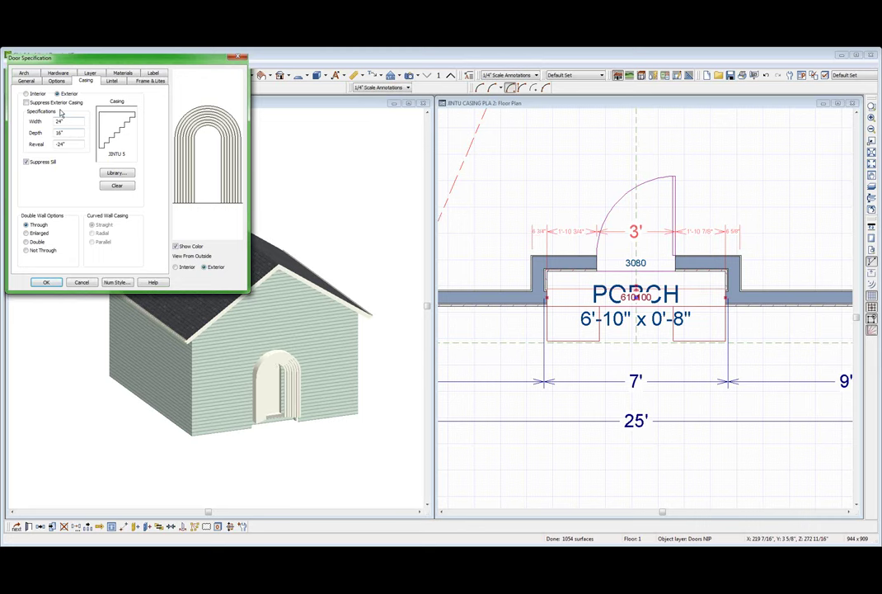
{"action": "left_click", "coordinate": [57, 81]}
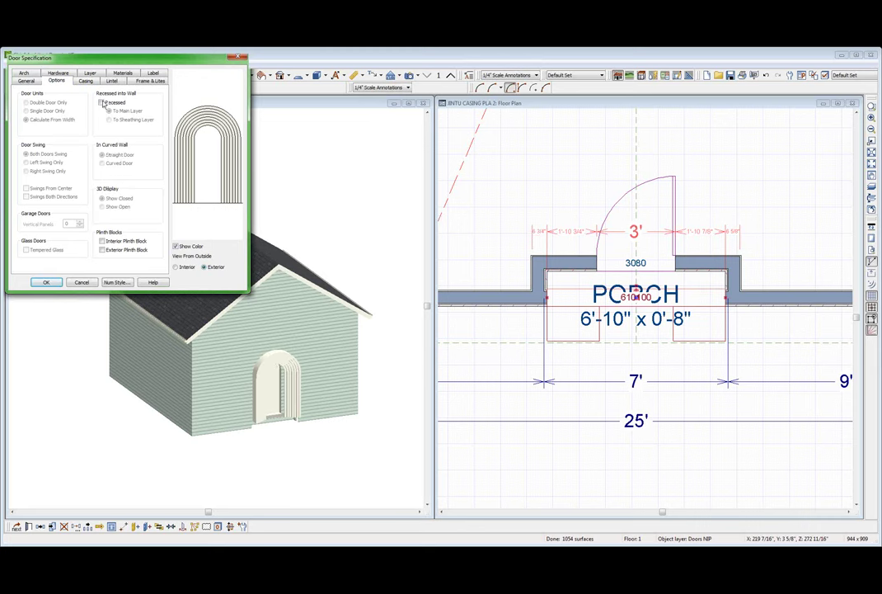
{"action": "left_click", "coordinate": [102, 102]}
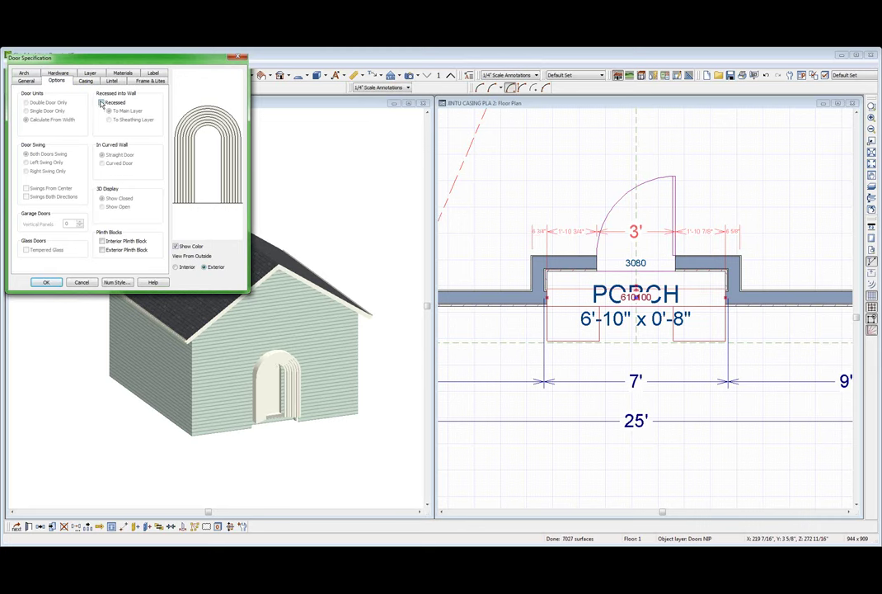
{"action": "left_click", "coordinate": [44, 283]}
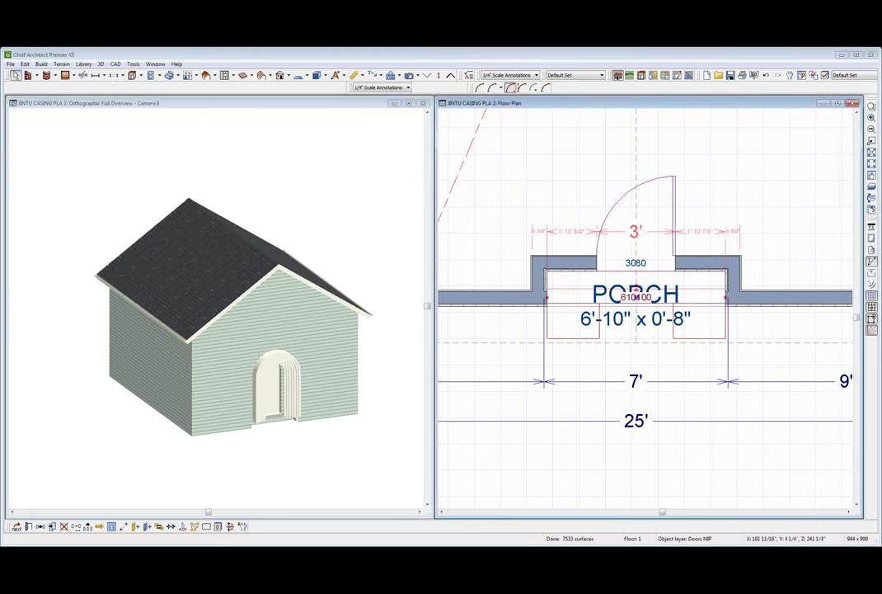
{"action": "scroll", "coordinate": [561, 334], "scroll_direction": "up", "scroll_amount": 5}
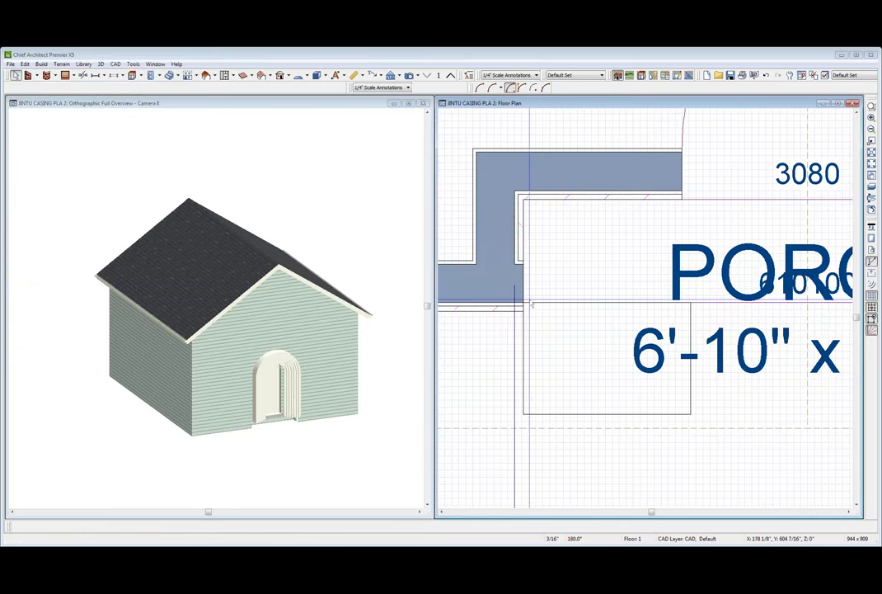
{"action": "scroll", "coordinate": [532, 305], "scroll_direction": "down", "scroll_amount": 3}
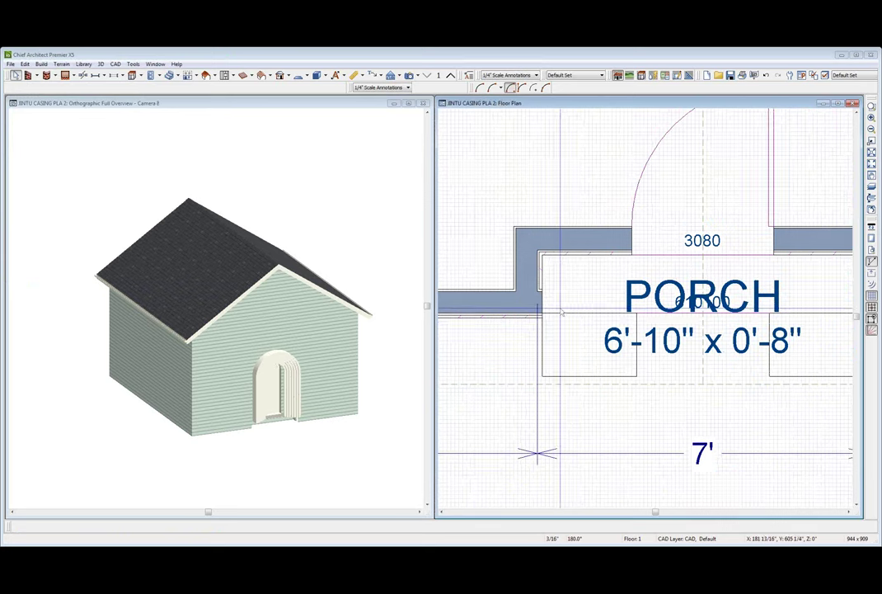
{"action": "key", "text": "shift+p"}
{"action": "left_click_drag", "start_coordinate": [552, 255], "coordinate": [564, 292]}
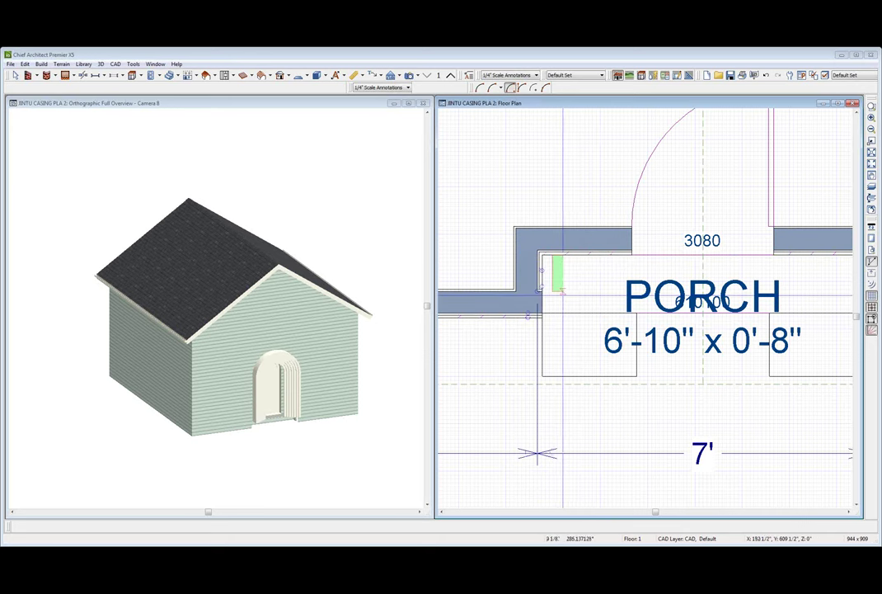
{"action": "key", "text": "Escape"}
{"action": "key", "text": "space"}
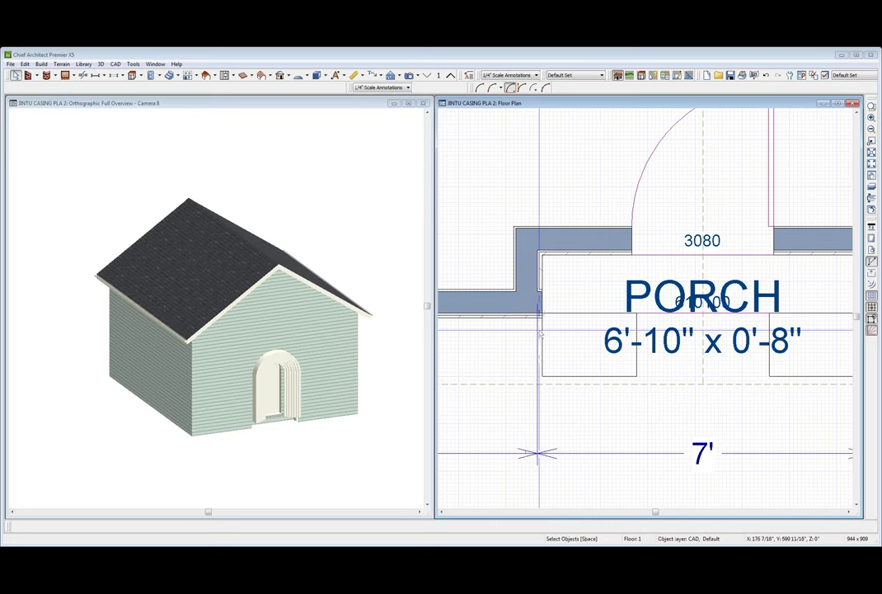
{"action": "left_click", "coordinate": [524, 309]}
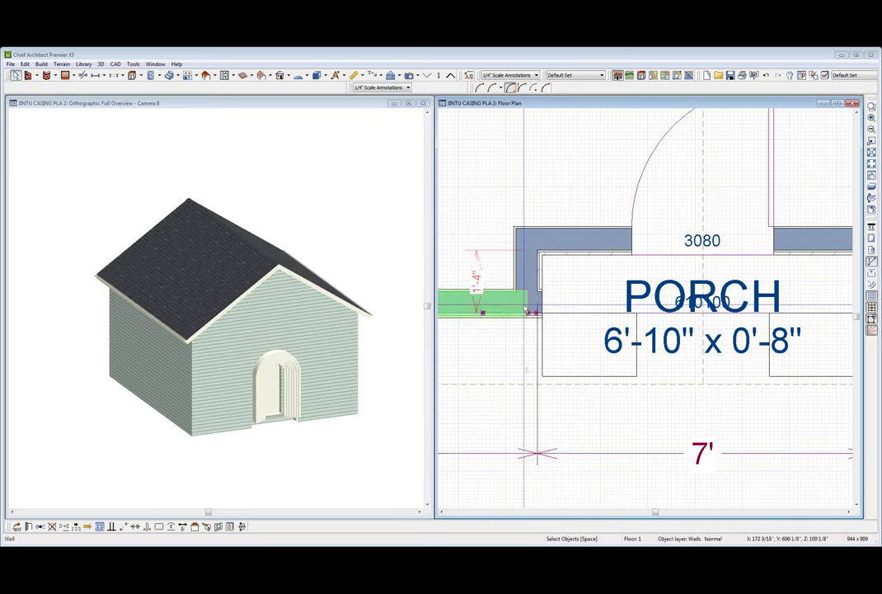
{"action": "key", "text": "Escape"}
Step: Try a rectangular polyline from the front wall's outer face to the porch's back wall at the porch's left corner, and remove it
{"action": "key", "text": "shift+r"}
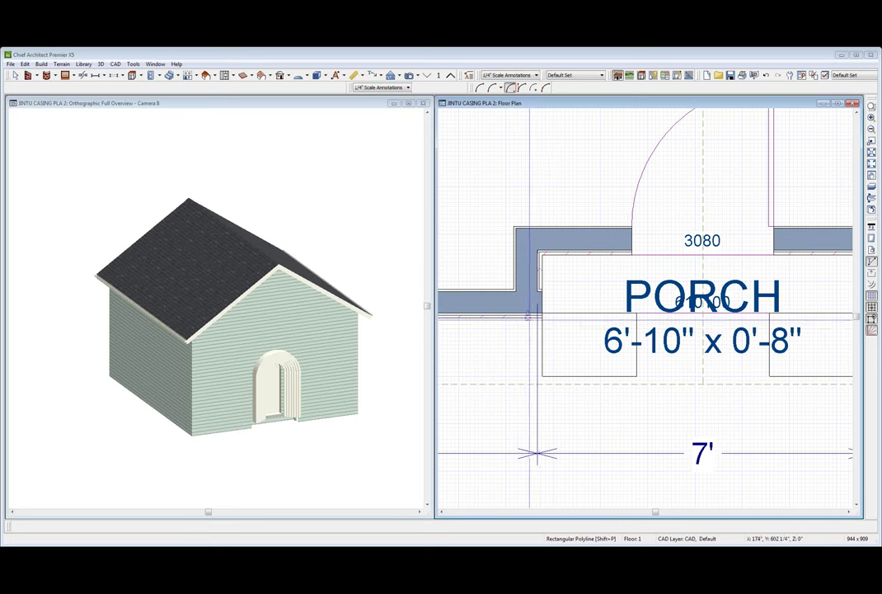
{"action": "left_click_drag", "start_coordinate": [529, 315], "coordinate": [570, 254]}
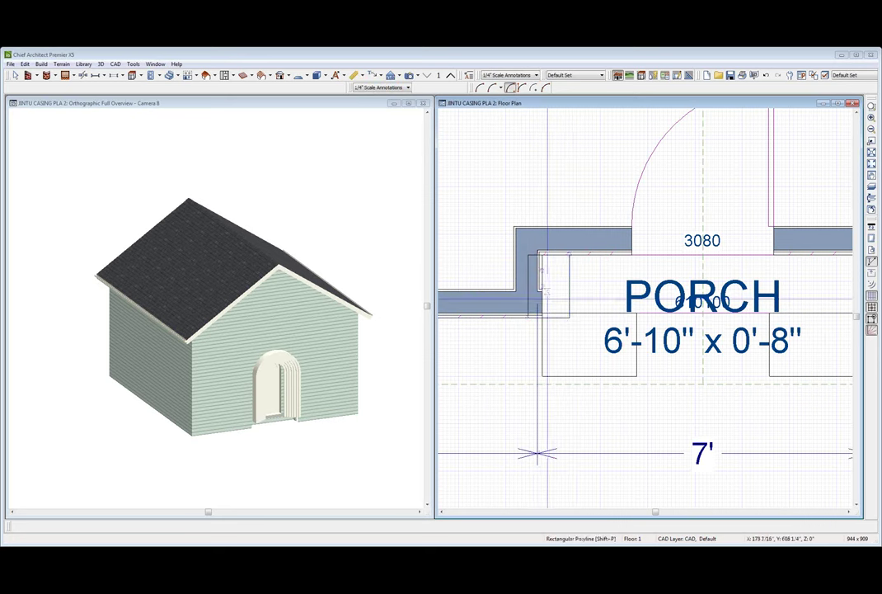
{"action": "key", "text": "space"}
{"action": "left_click", "coordinate": [563, 317]}
{"action": "key", "text": "Tab"}
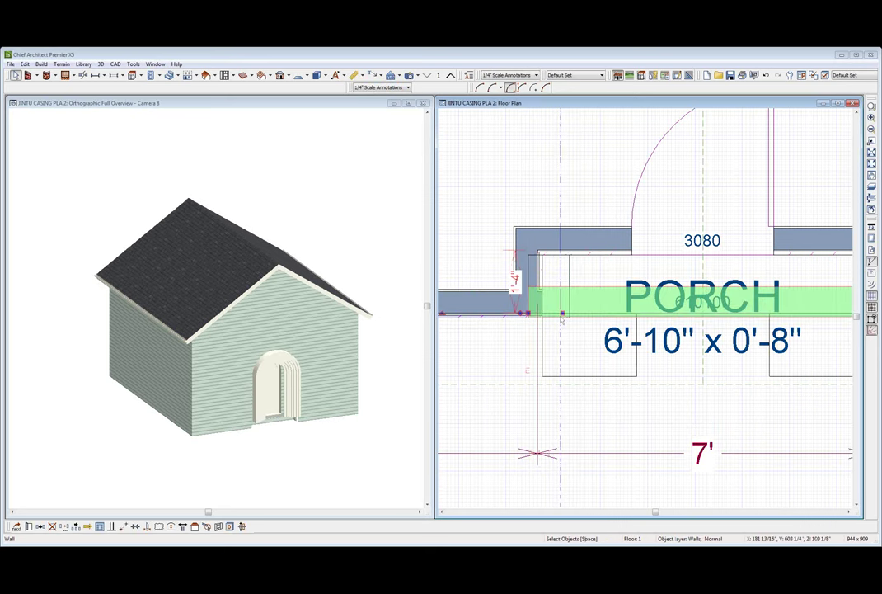
{"action": "key", "text": "Tab"}
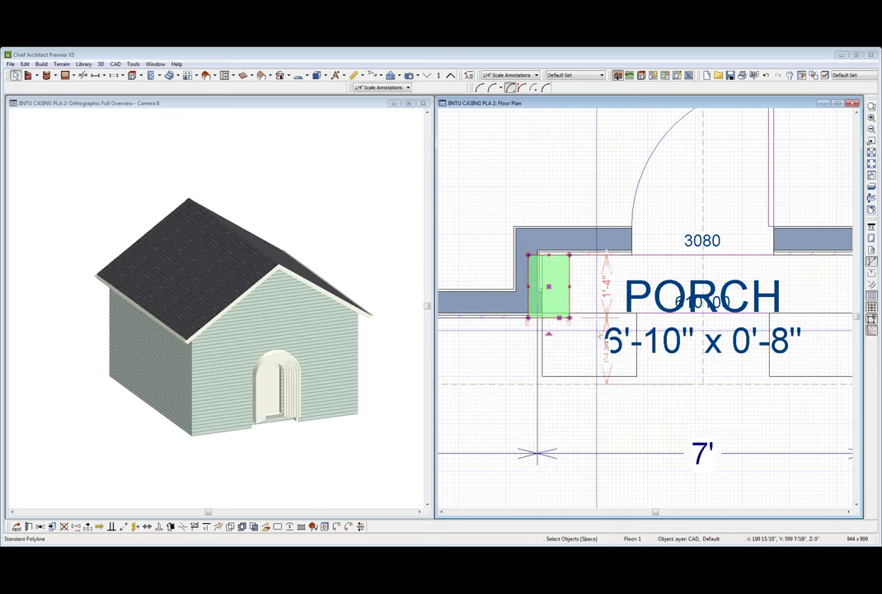
{"action": "left_click", "coordinate": [571, 334]}
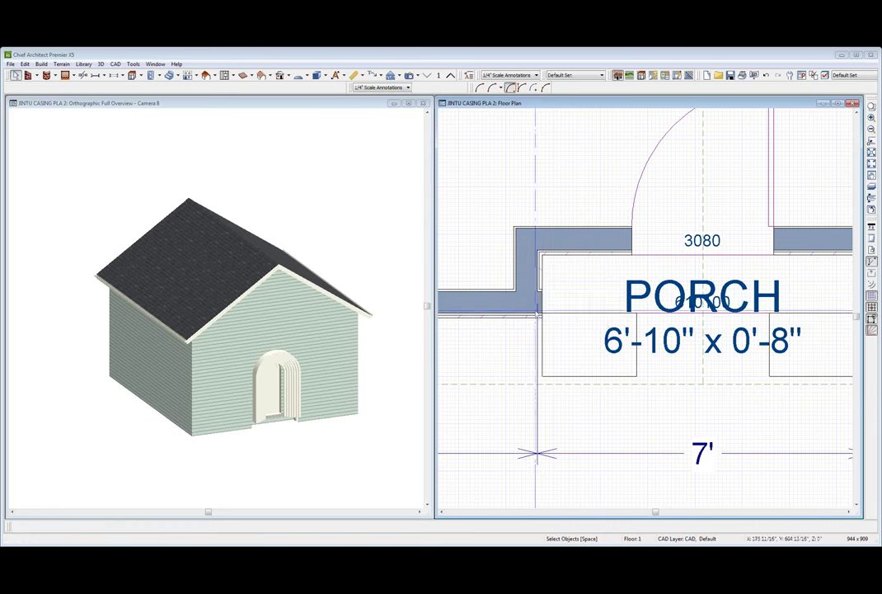
Step: Set the thickness of the porch's front wall, which holds the arched doorway, to 16"
{"action": "left_click", "coordinate": [533, 303]}
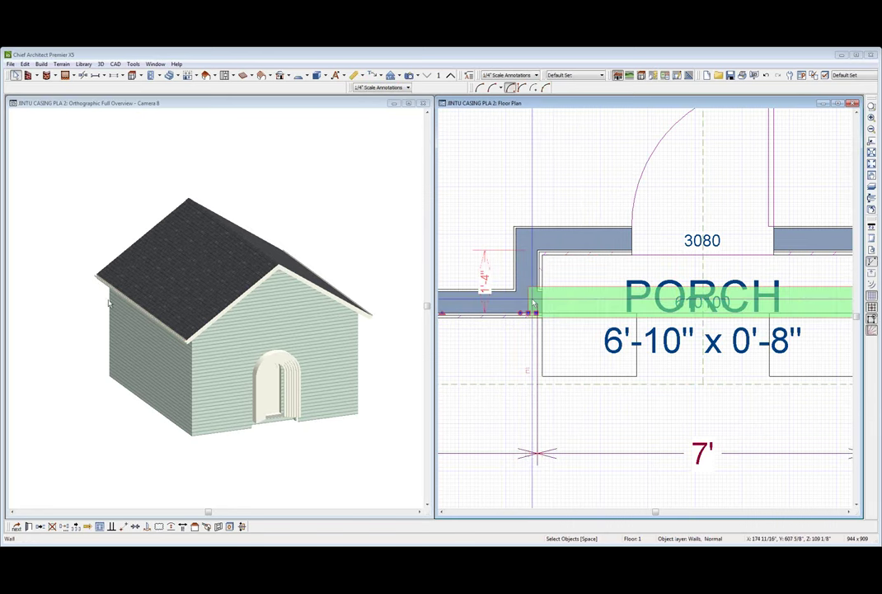
{"action": "double_click", "coordinate": [534, 305]}
{"action": "left_click", "coordinate": [31, 79]}
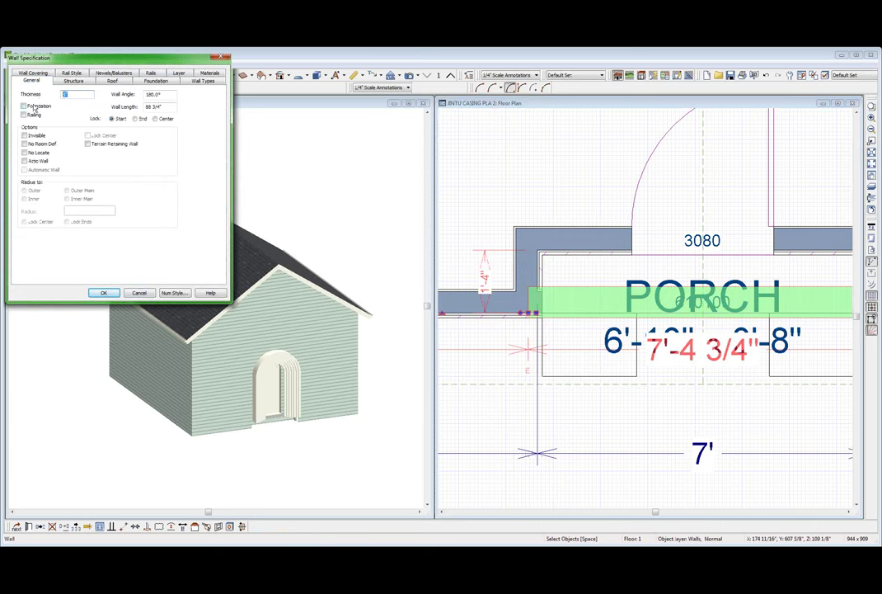
{"action": "type", "text": "16"}
{"action": "key", "text": "Return"}
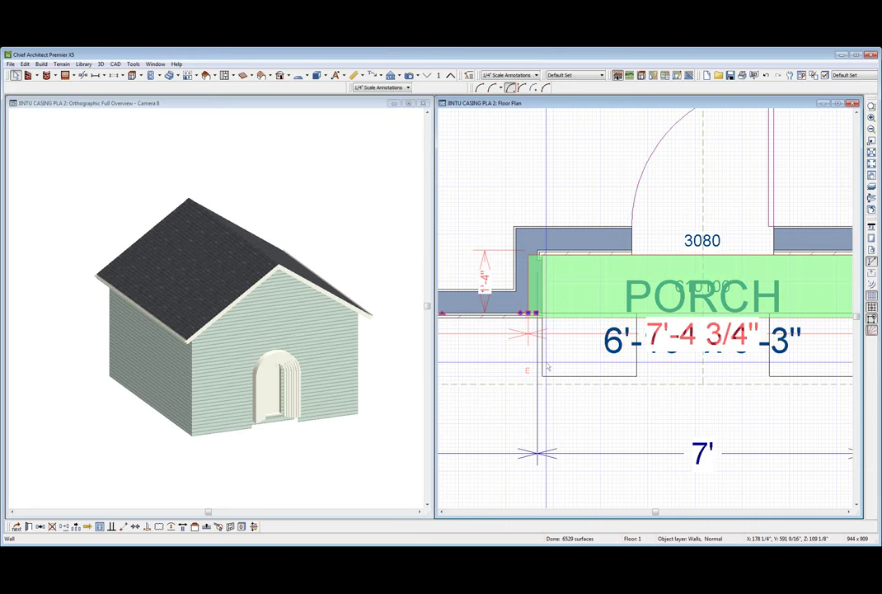
{"action": "key", "text": "space"}
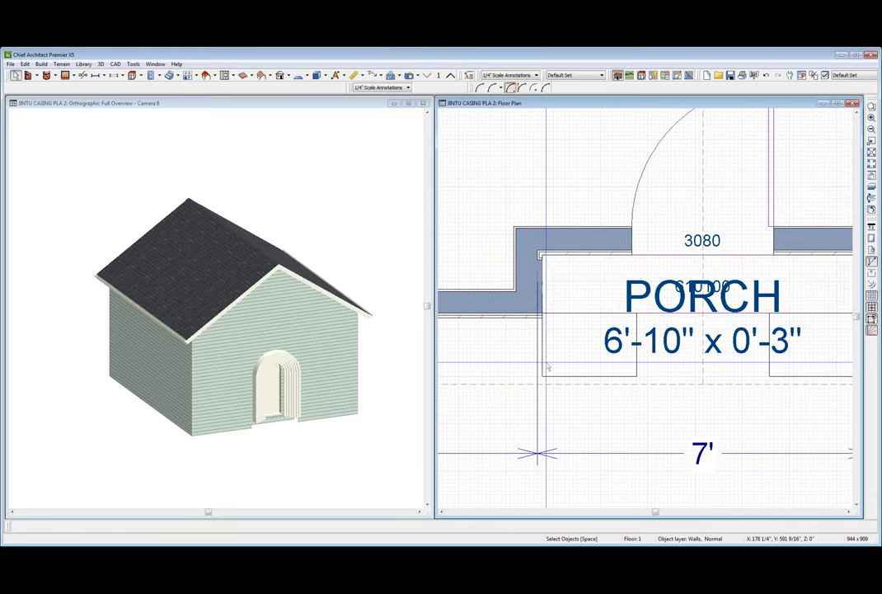
{"action": "scroll", "coordinate": [635, 363], "scroll_direction": "down", "scroll_amount": 1}
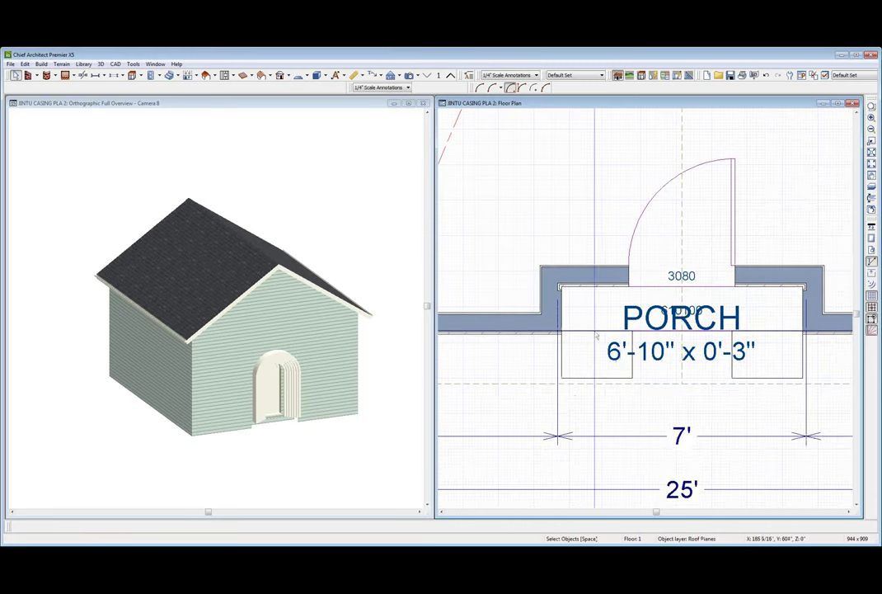
Step: Suppress the exterior casing of the arched porch doorway in the front wall
{"action": "left_click", "coordinate": [599, 330]}
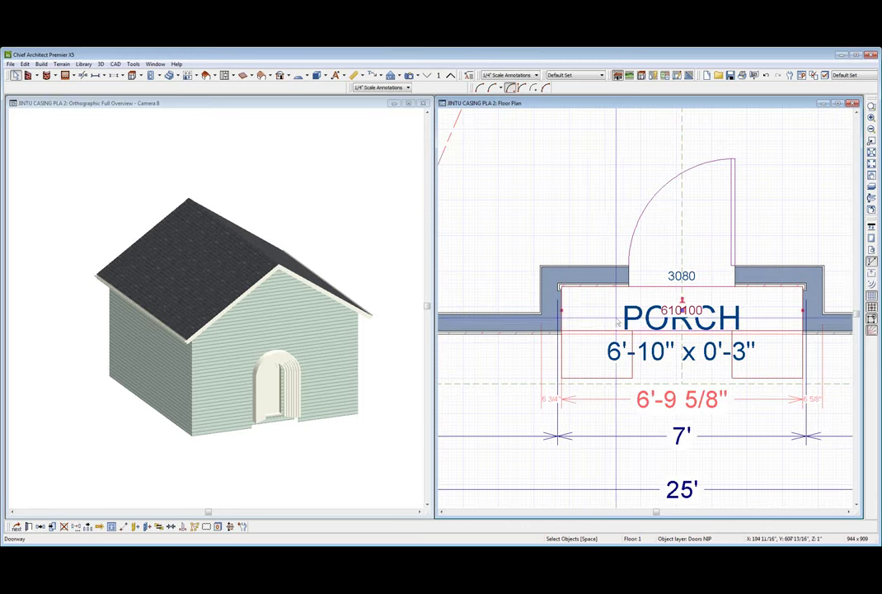
{"action": "left_click", "coordinate": [646, 281]}
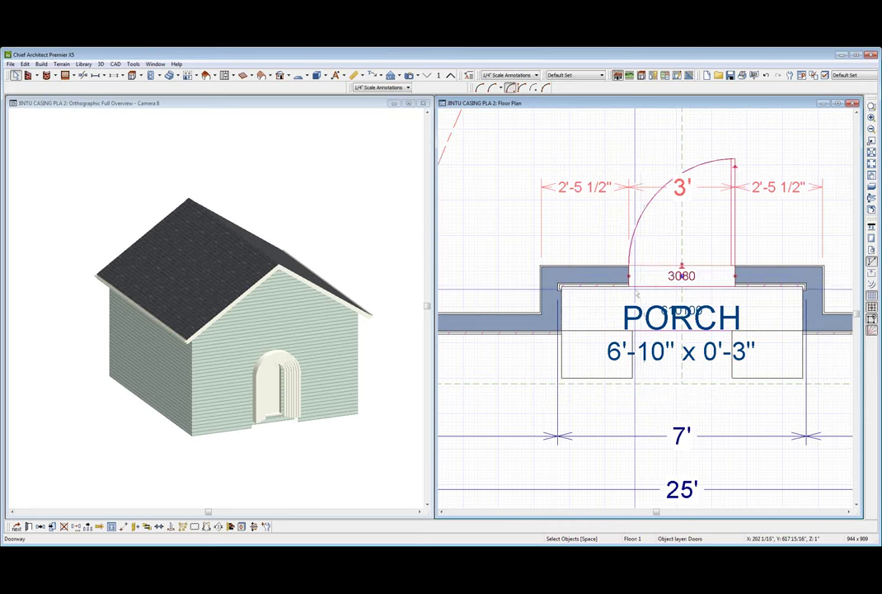
{"action": "left_click", "coordinate": [597, 332]}
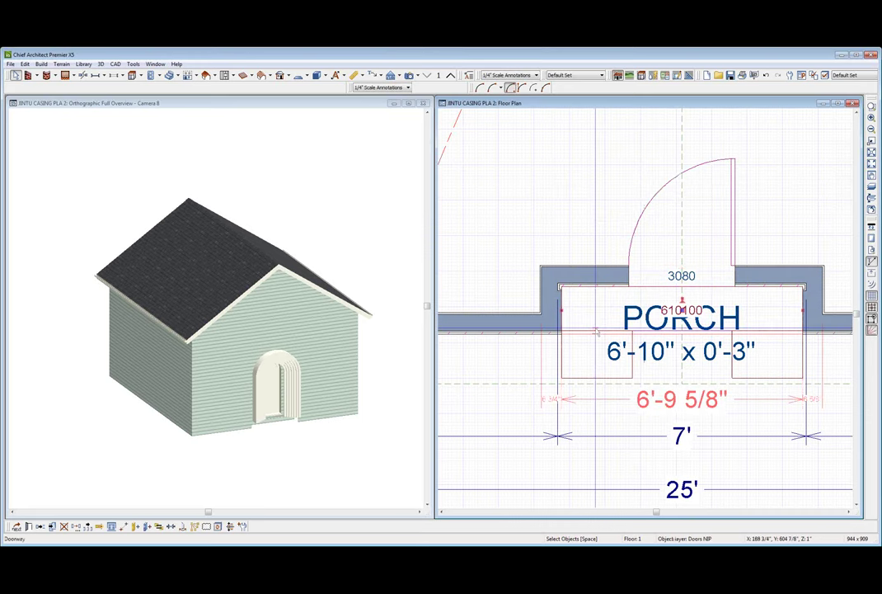
{"action": "double_click", "coordinate": [596, 332]}
{"action": "left_click", "coordinate": [84, 82]}
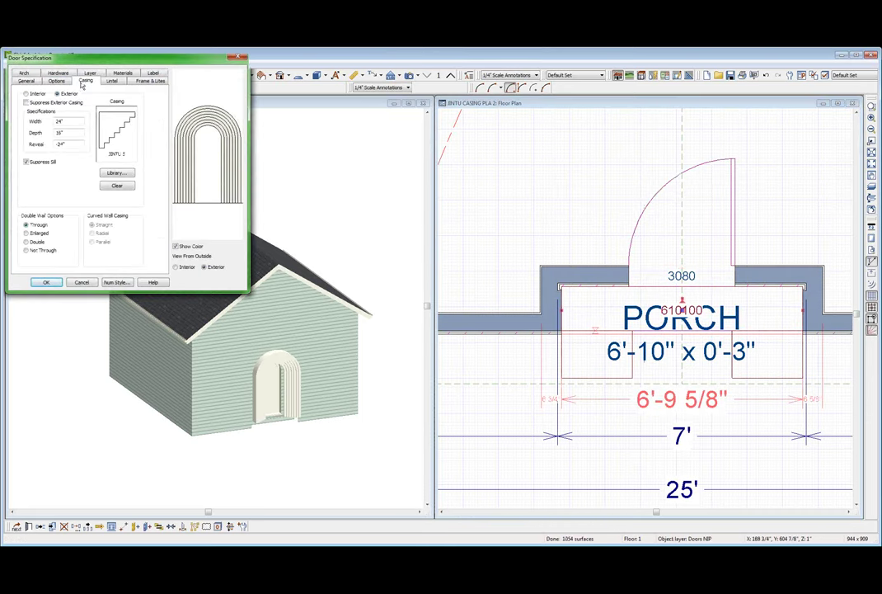
{"action": "left_click", "coordinate": [26, 102]}
{"action": "key", "text": "Return"}
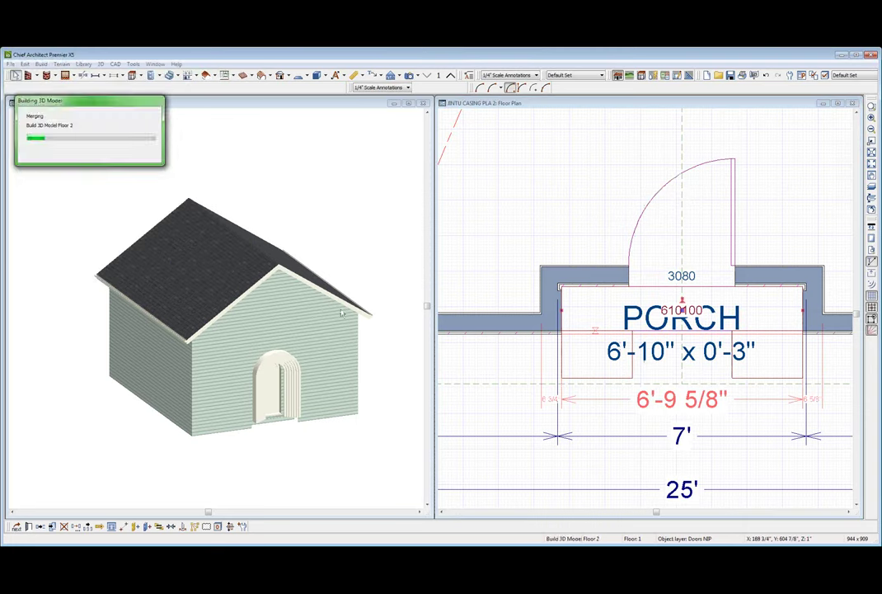
{"action": "key", "text": "Escape"}
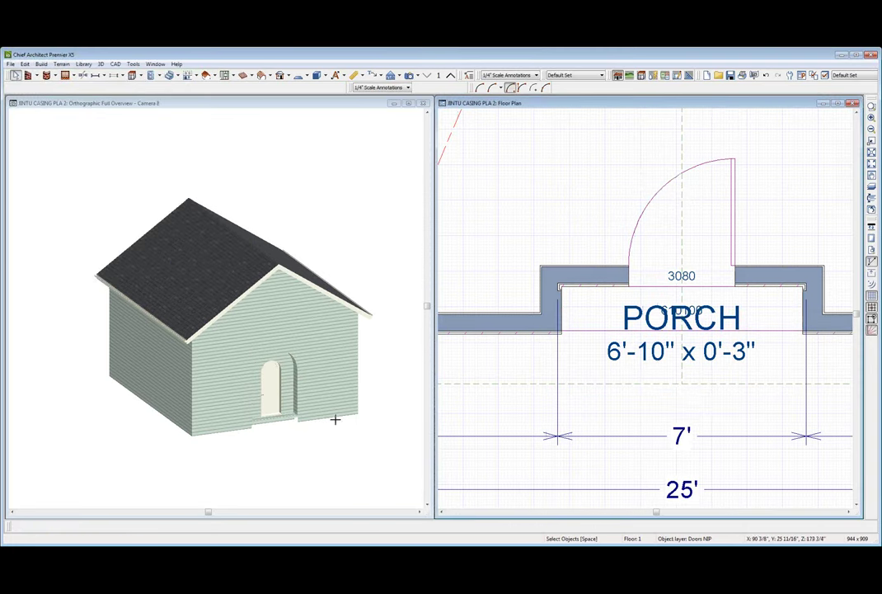
{"action": "scroll", "coordinate": [327, 413], "scroll_direction": "up", "scroll_amount": 5}
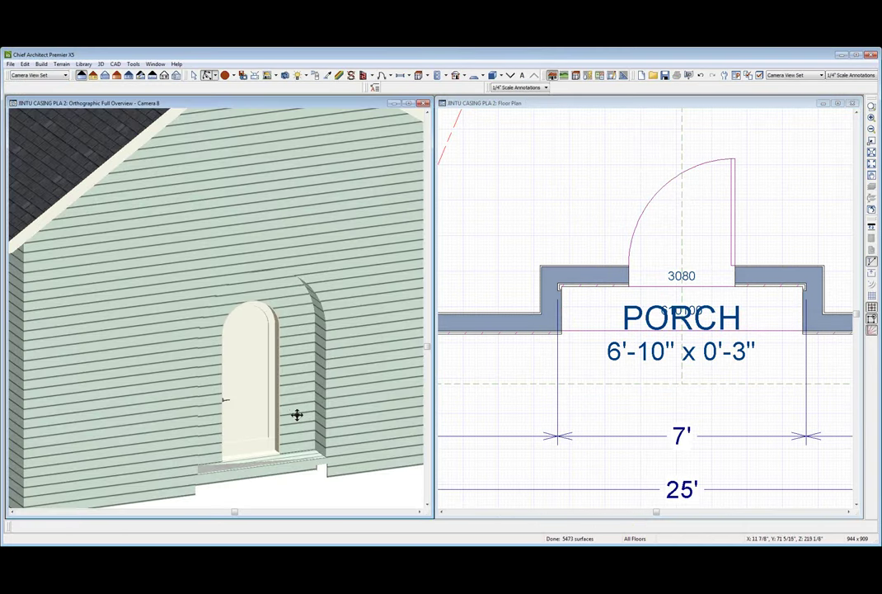
{"action": "scroll", "coordinate": [299, 397], "scroll_direction": "down", "scroll_amount": 5}
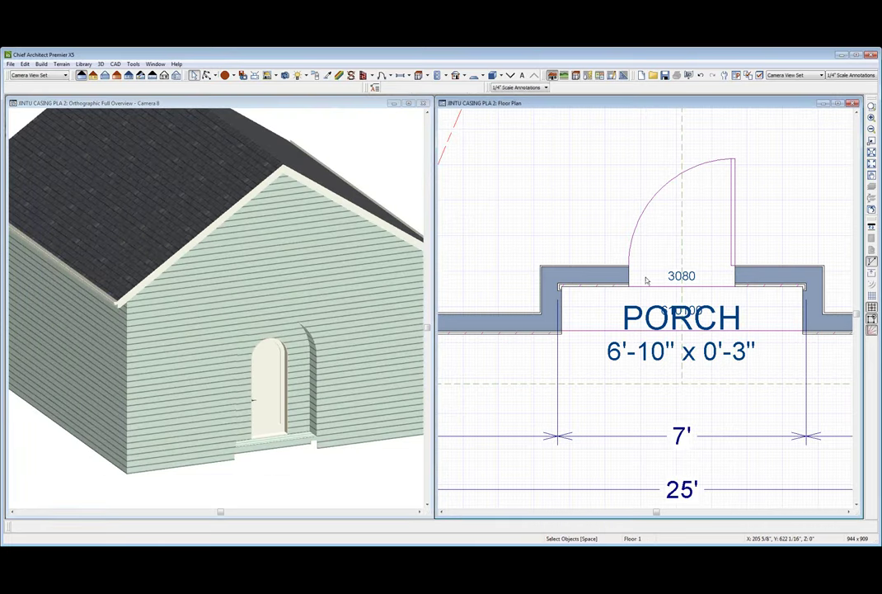
Step: Turn on the exterior casing of the 3080 entry door at the back of the porch and change its depth
{"action": "left_click", "coordinate": [646, 281]}
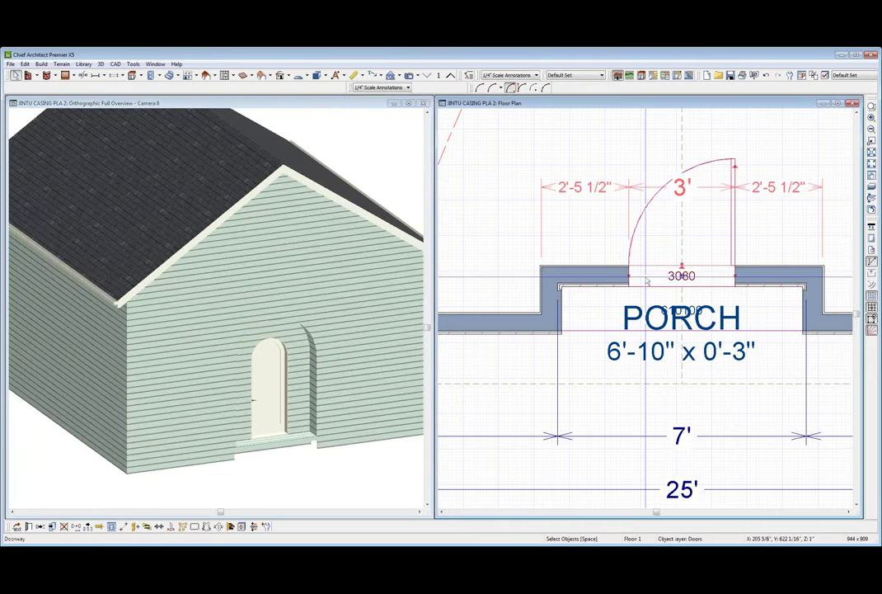
{"action": "double_click", "coordinate": [646, 281]}
{"action": "left_click", "coordinate": [85, 82]}
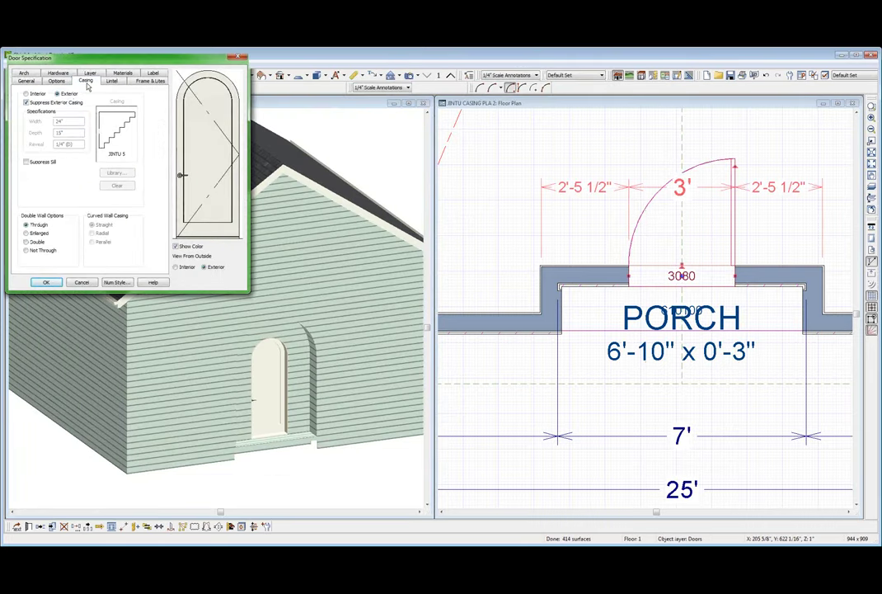
{"action": "left_click", "coordinate": [51, 102]}
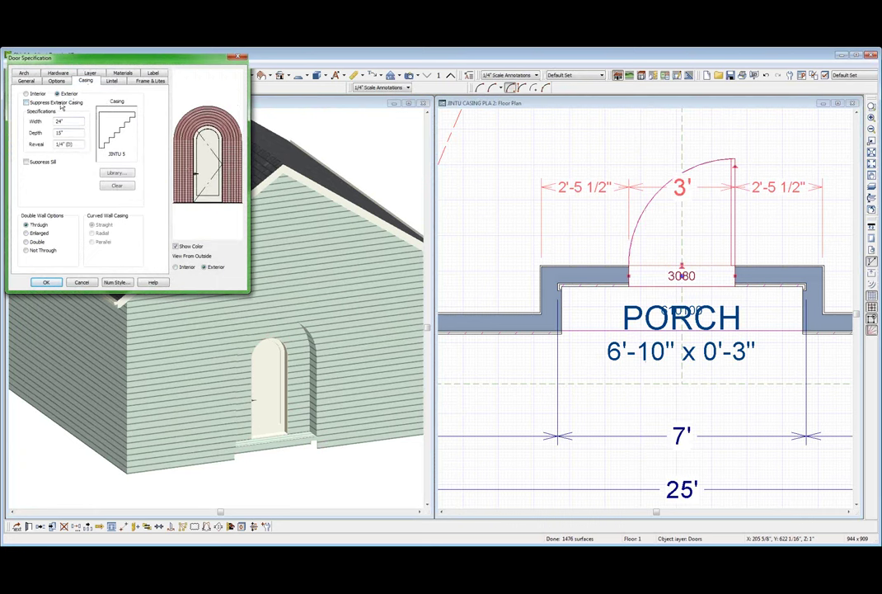
{"action": "double_click", "coordinate": [59, 133]}
{"action": "key", "text": "Return"}
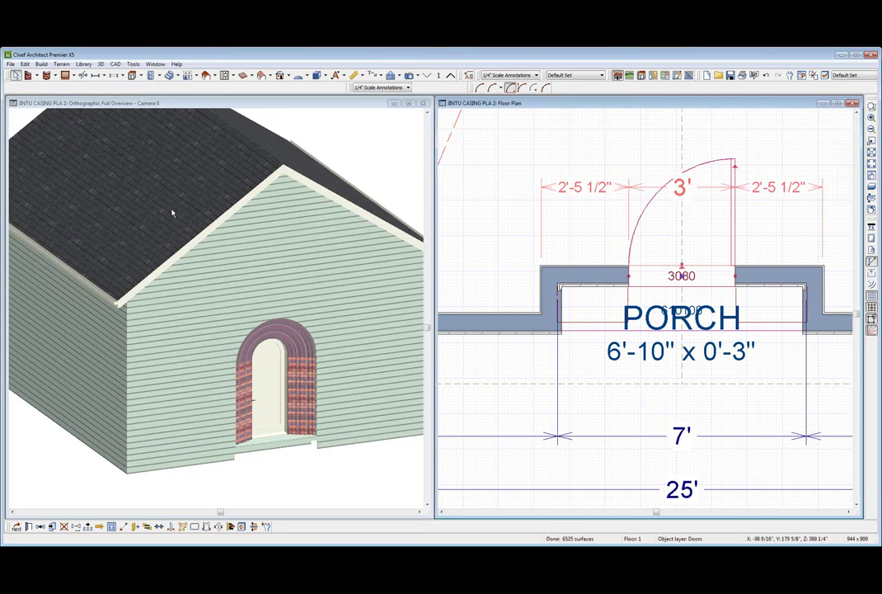
Step: Recess the 3080 entry door into the porch's back wall, to the main layer
{"action": "left_click", "coordinate": [29, 526]}
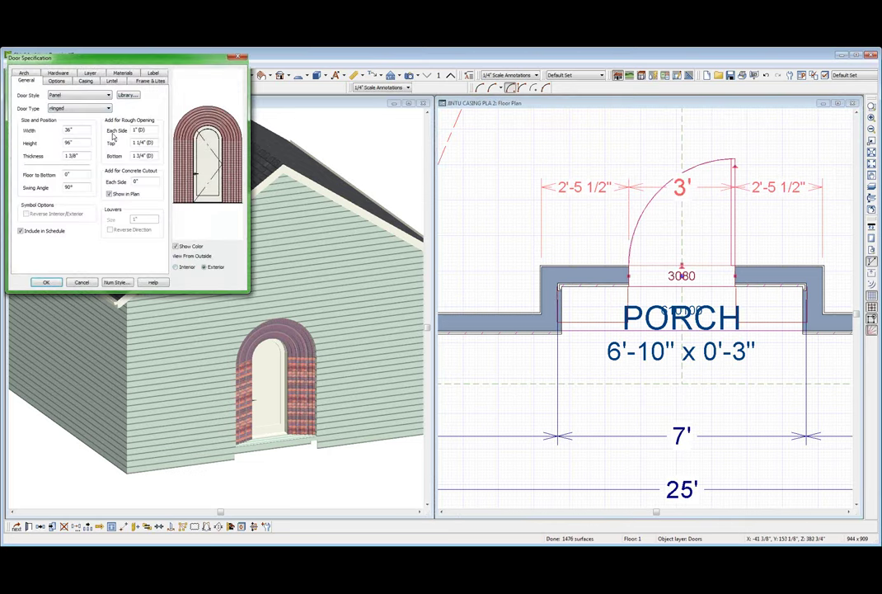
{"action": "left_click", "coordinate": [143, 83]}
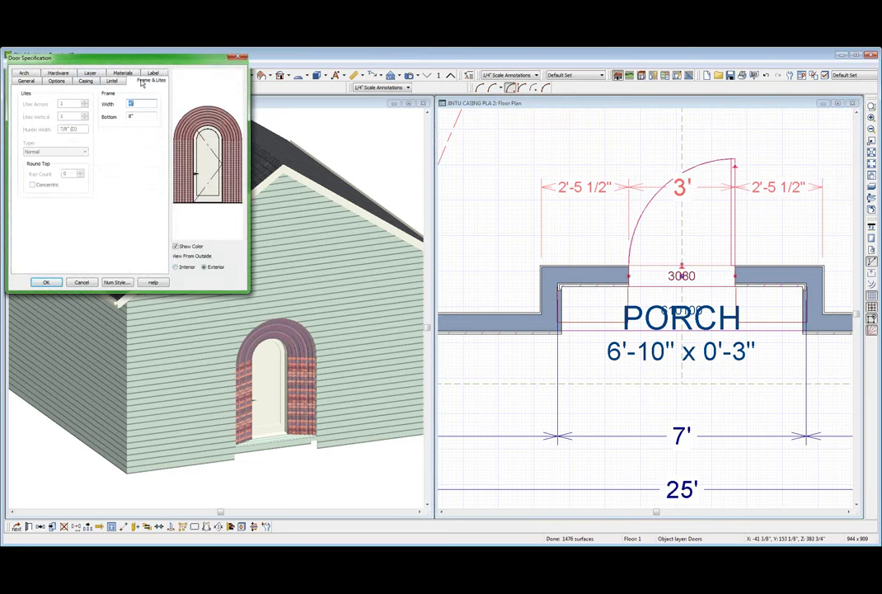
{"action": "left_click", "coordinate": [86, 80]}
{"action": "left_click", "coordinate": [116, 81]}
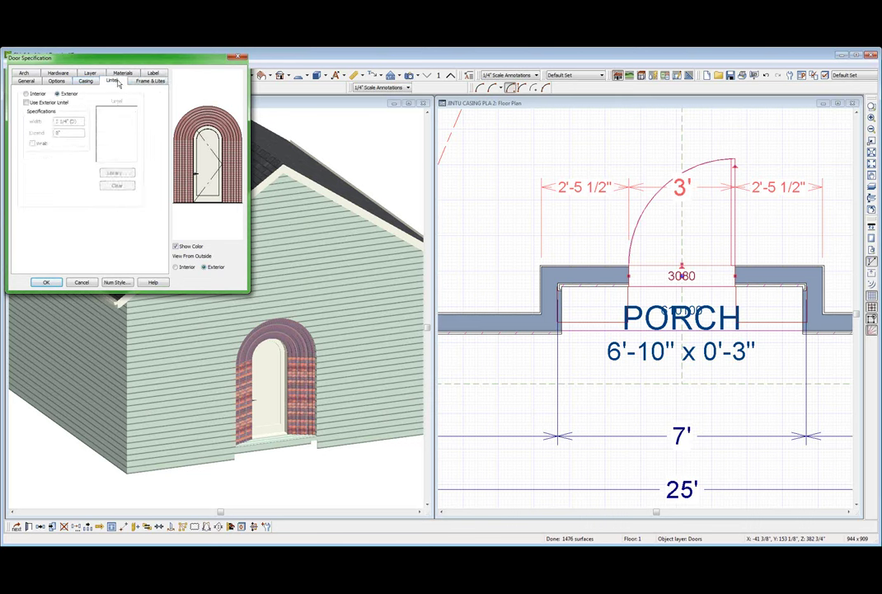
{"action": "left_click", "coordinate": [143, 83]}
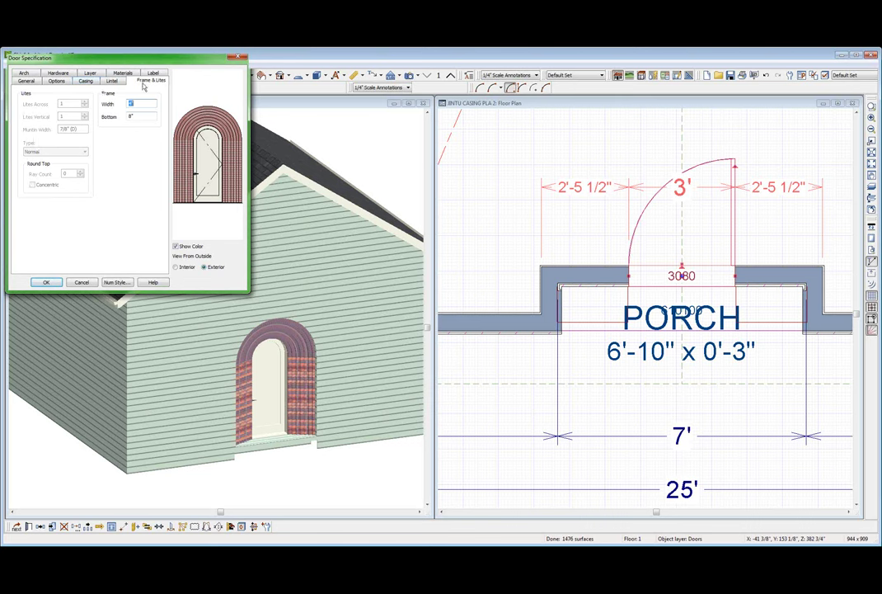
{"action": "left_click", "coordinate": [54, 79]}
{"action": "left_click", "coordinate": [103, 103]}
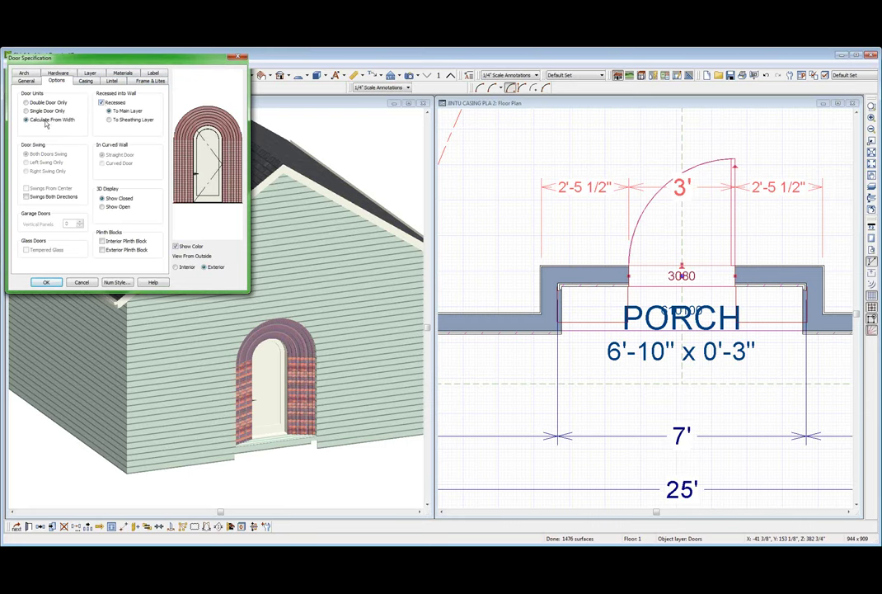
{"action": "left_click", "coordinate": [47, 282]}
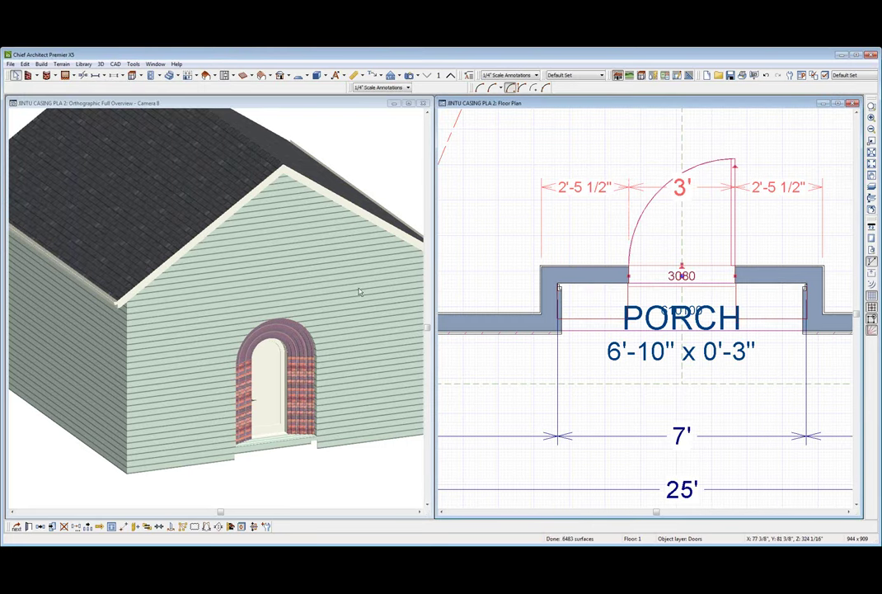
{"action": "scroll", "coordinate": [617, 323], "scroll_direction": "up", "scroll_amount": 5}
{"action": "key", "text": "Escape"}
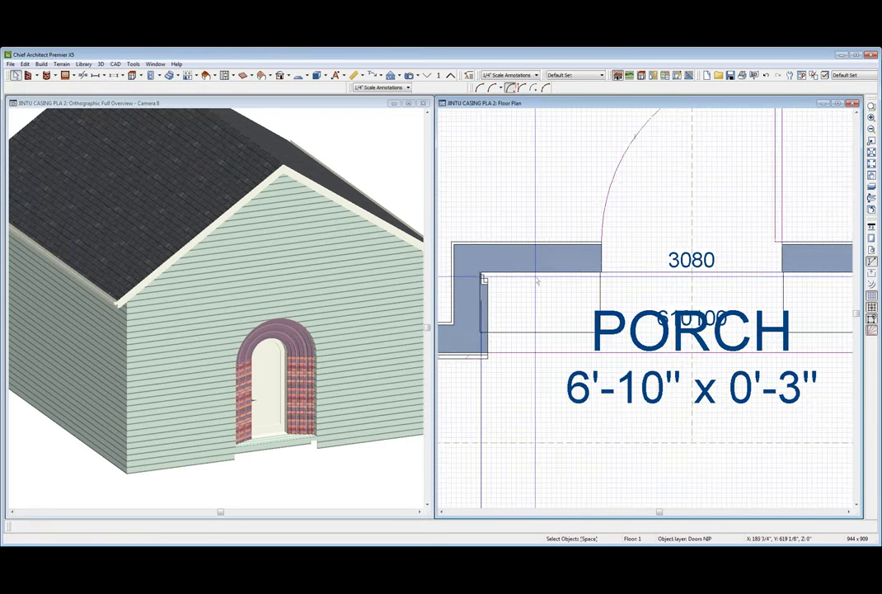
Step: Move the front wall segment left of the porch 24" outward using a relative Y offset of -24"
{"action": "scroll", "coordinate": [547, 320], "scroll_direction": "down", "scroll_amount": 3}
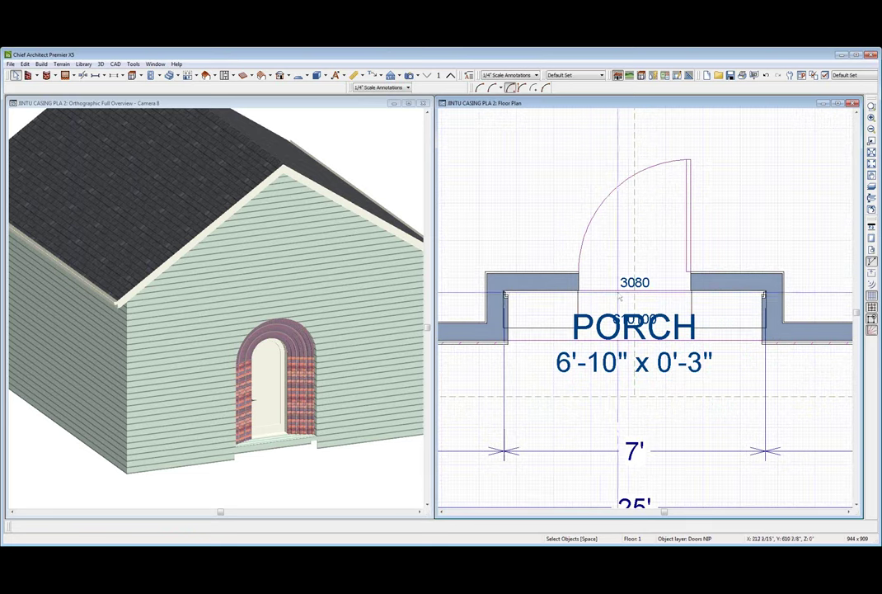
{"action": "left_click", "coordinate": [603, 278]}
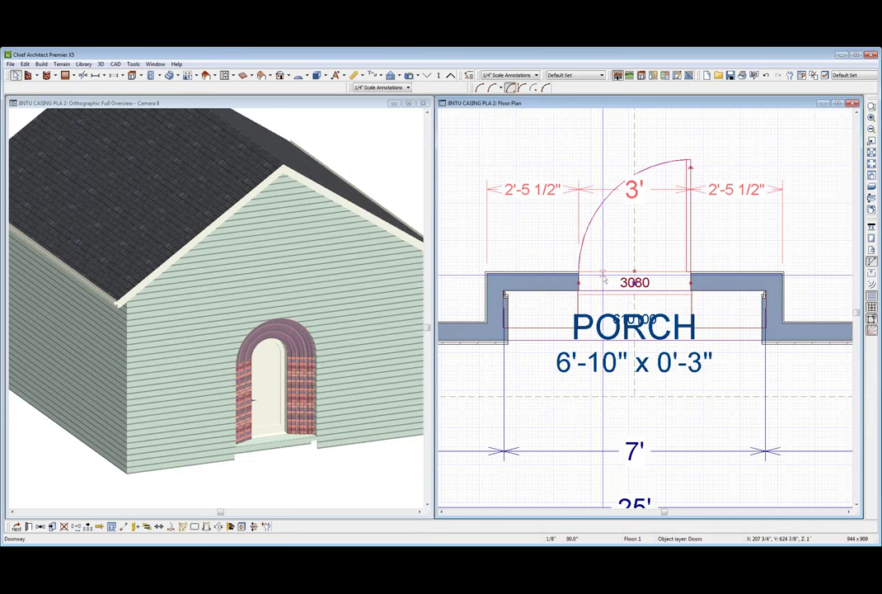
{"action": "scroll", "coordinate": [659, 282], "scroll_direction": "down", "scroll_amount": 2}
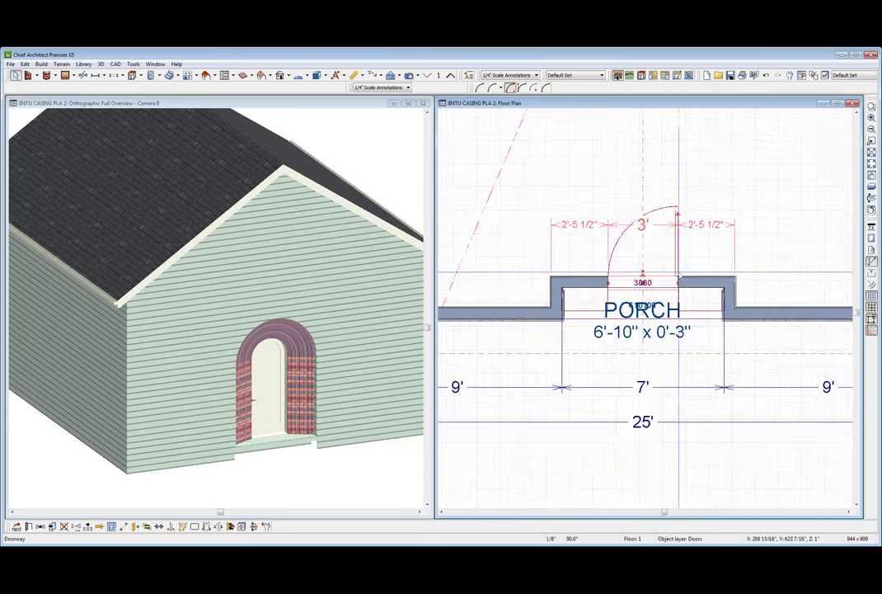
{"action": "scroll", "coordinate": [680, 278], "scroll_direction": "down", "scroll_amount": 1}
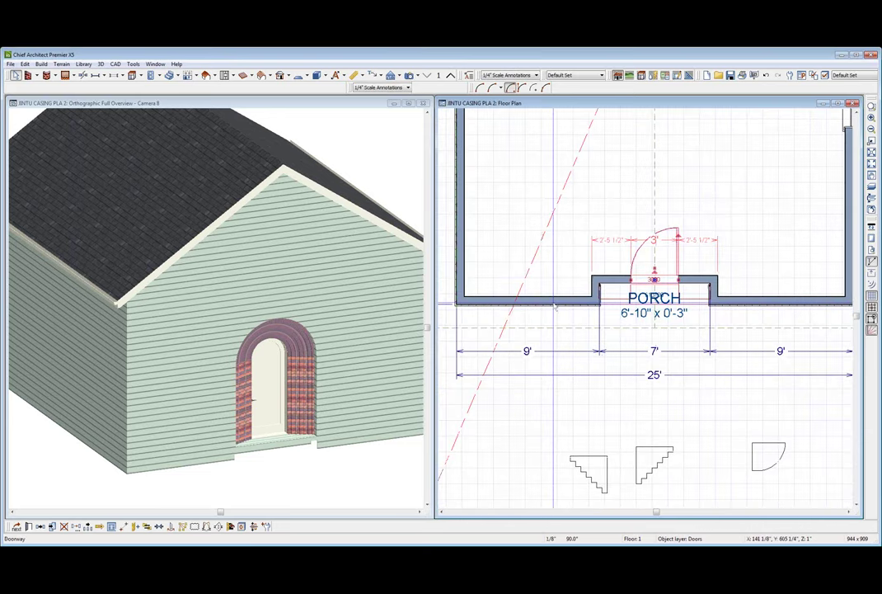
{"action": "left_click", "coordinate": [554, 304]}
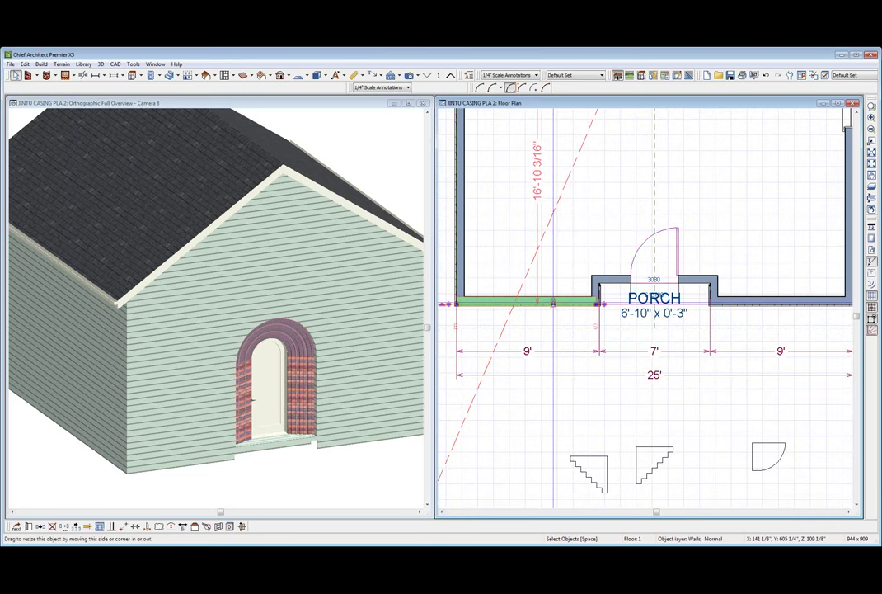
{"action": "left_click_drag", "start_coordinate": [553, 304], "coordinate": [526, 334]}
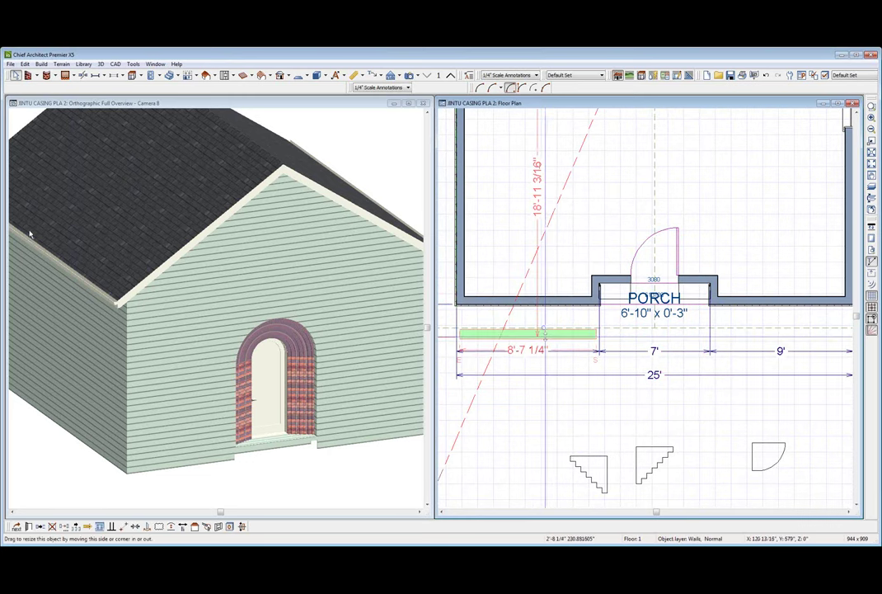
{"action": "key", "text": "Tab"}
{"action": "type", "text": "-4"}
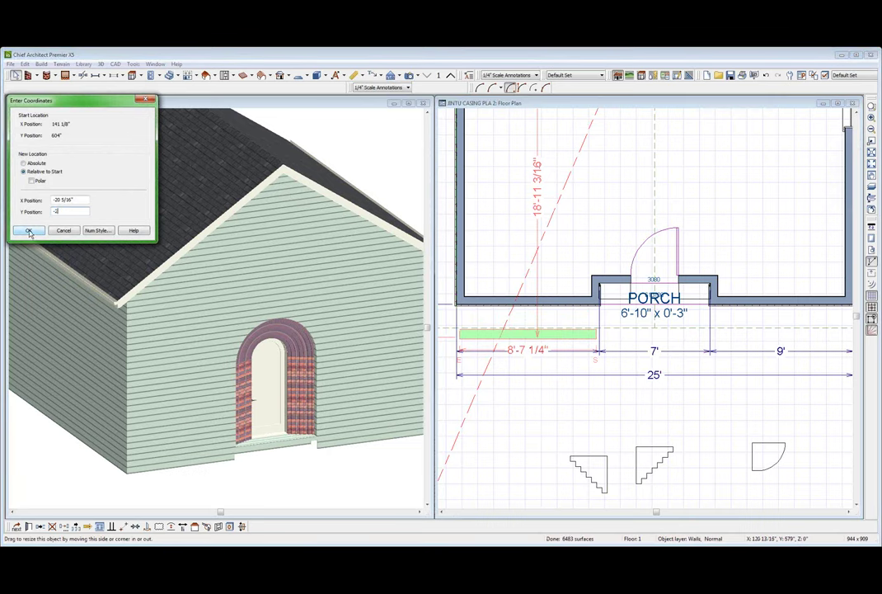
{"action": "left_click", "coordinate": [29, 231]}
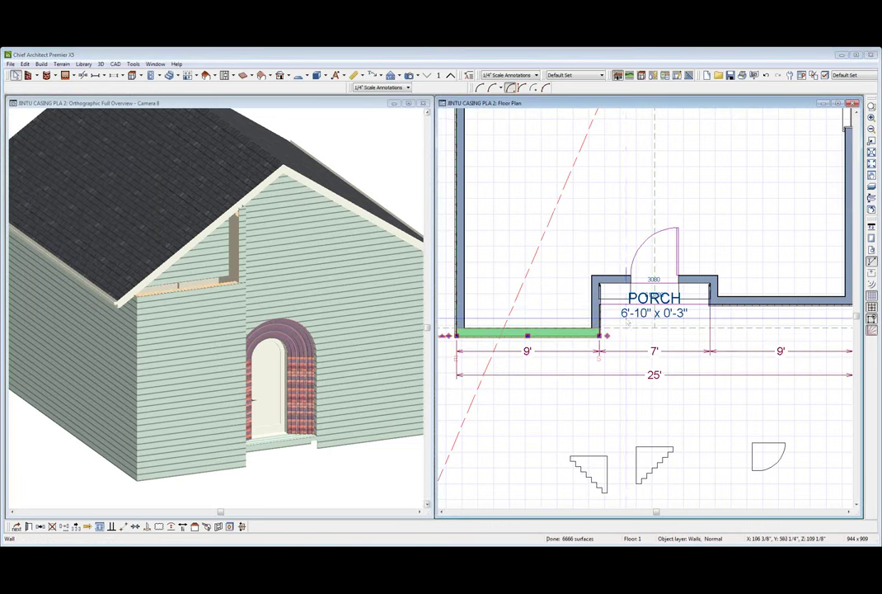
Step: Move the front wall segment right of the porch 24" outward using a relative Y offset of -24"
{"action": "left_click", "coordinate": [734, 302]}
{"action": "left_click_drag", "start_coordinate": [734, 303], "coordinate": [733, 350]}
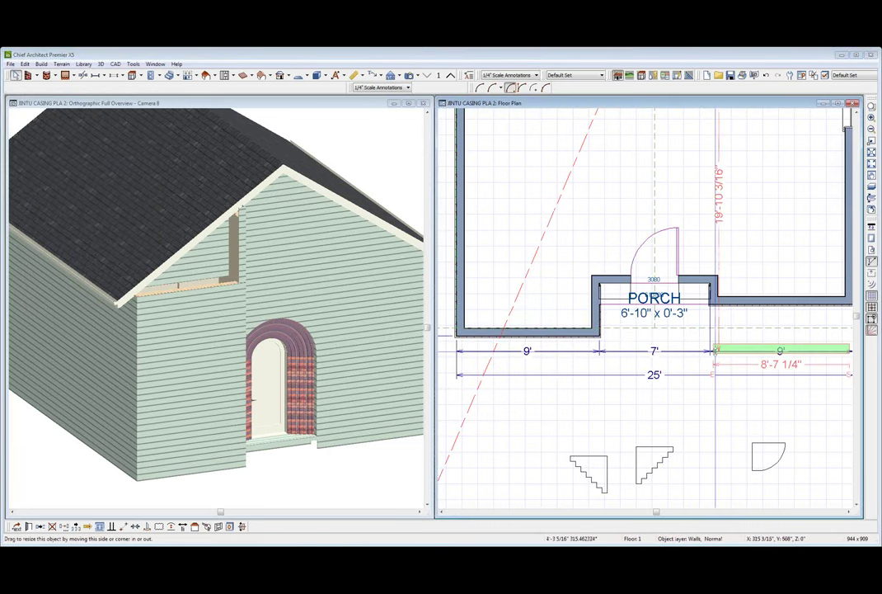
{"action": "key", "text": "Tab"}
{"action": "type", "text": "-"}
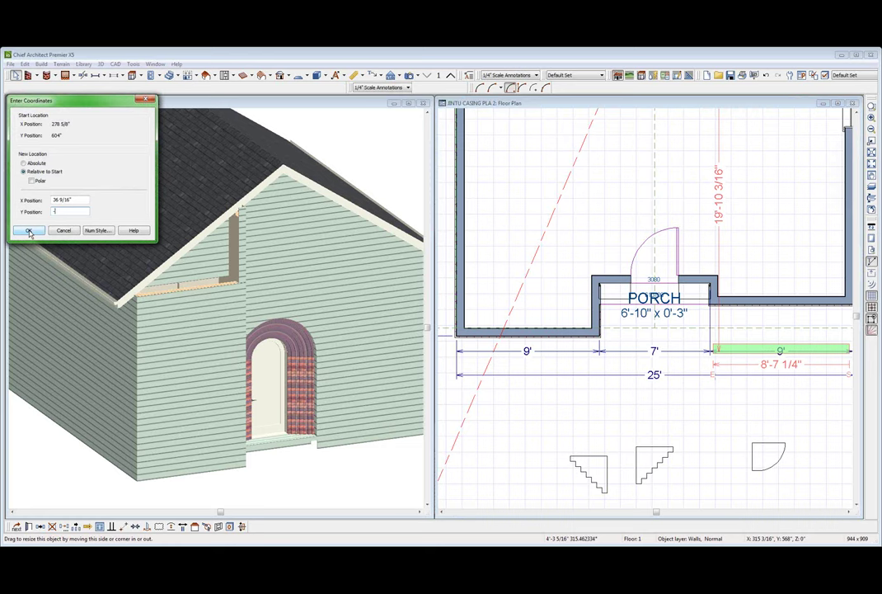
{"action": "type", "text": "24"}
{"action": "left_click", "coordinate": [28, 232]}
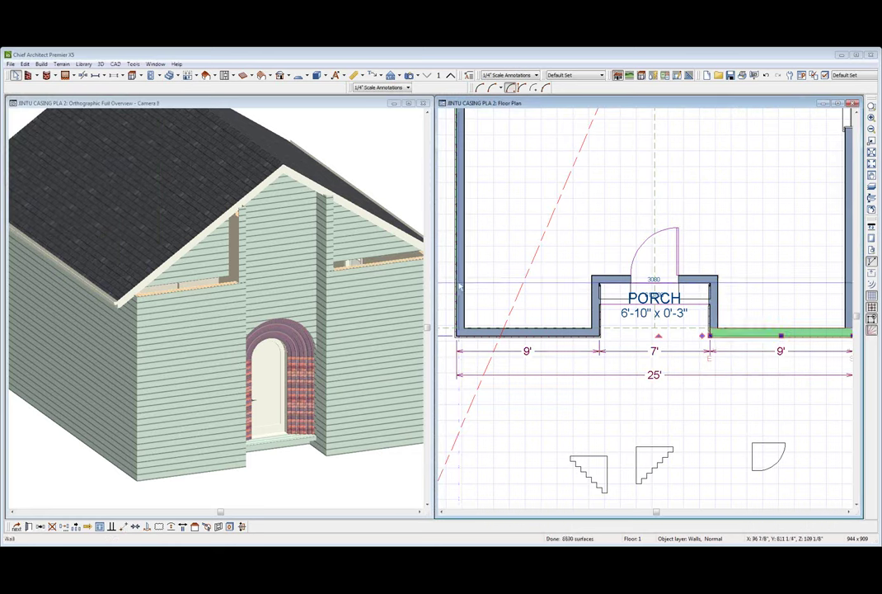
Step: Move the wall holding the arched porch opening outward in line with the front wall segments on both sides
{"action": "left_click", "coordinate": [604, 306]}
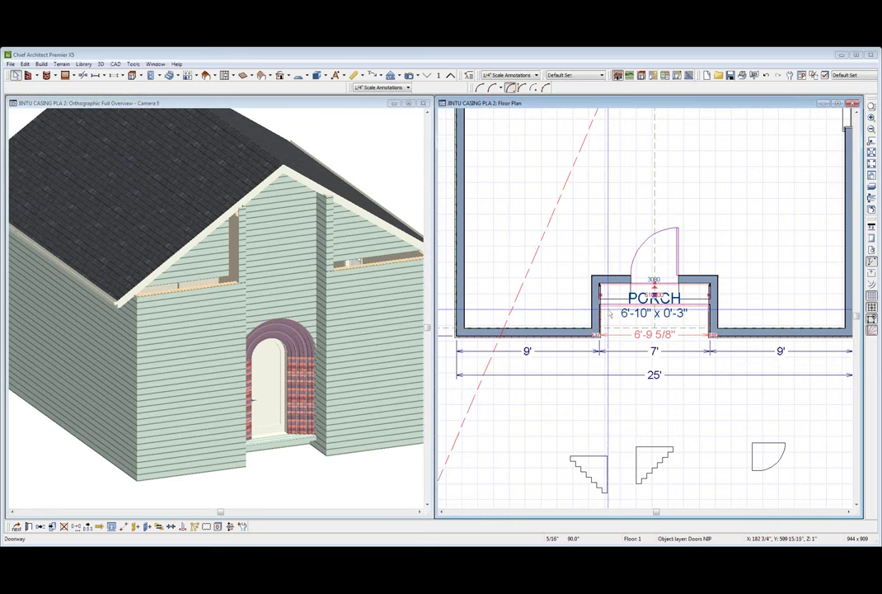
{"action": "left_click", "coordinate": [609, 312]}
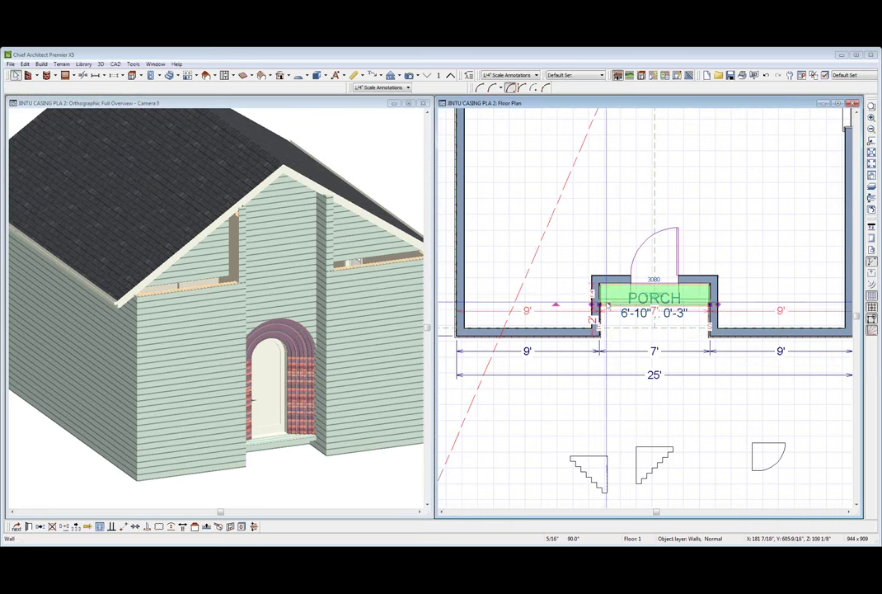
{"action": "left_click_drag", "start_coordinate": [607, 306], "coordinate": [603, 332]}
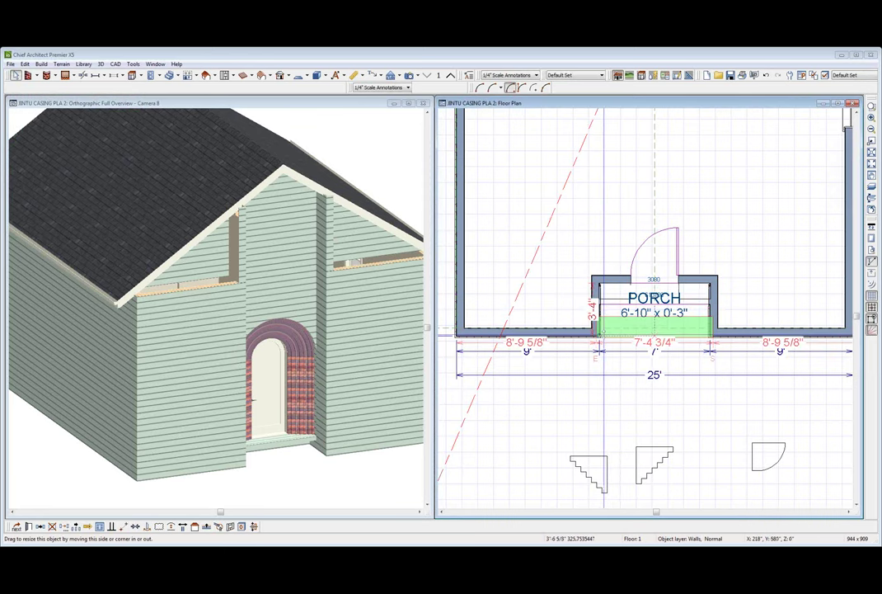
{"action": "key", "text": "Tab"}
{"action": "left_click", "coordinate": [29, 233]}
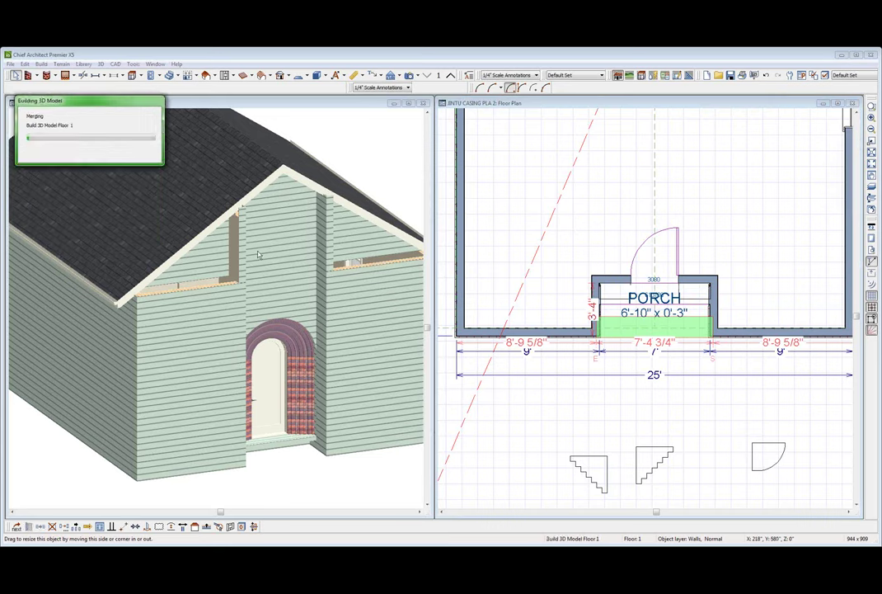
Step: Move the front attic wall on floor 2 outward using a relative Y offset of -24"
{"action": "left_click", "coordinate": [451, 75]}
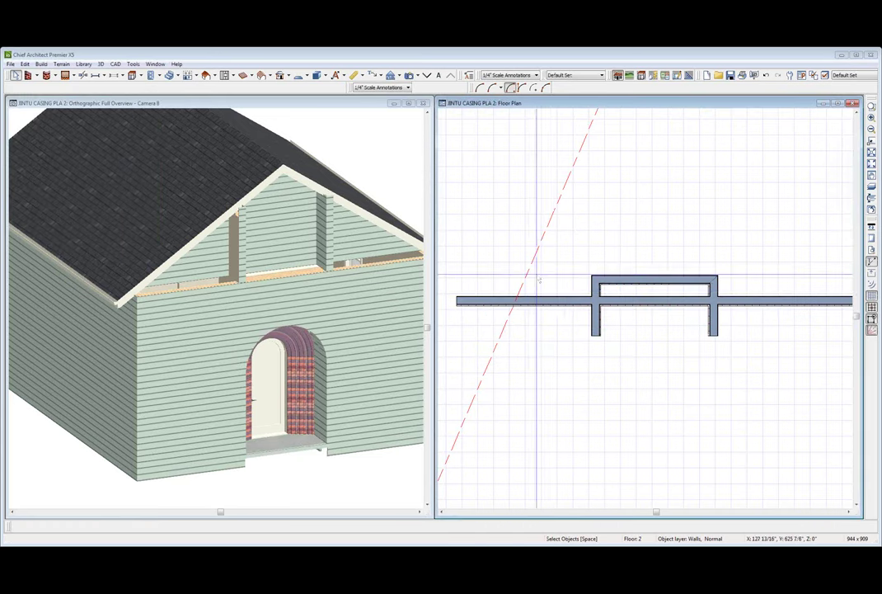
{"action": "left_click", "coordinate": [572, 303]}
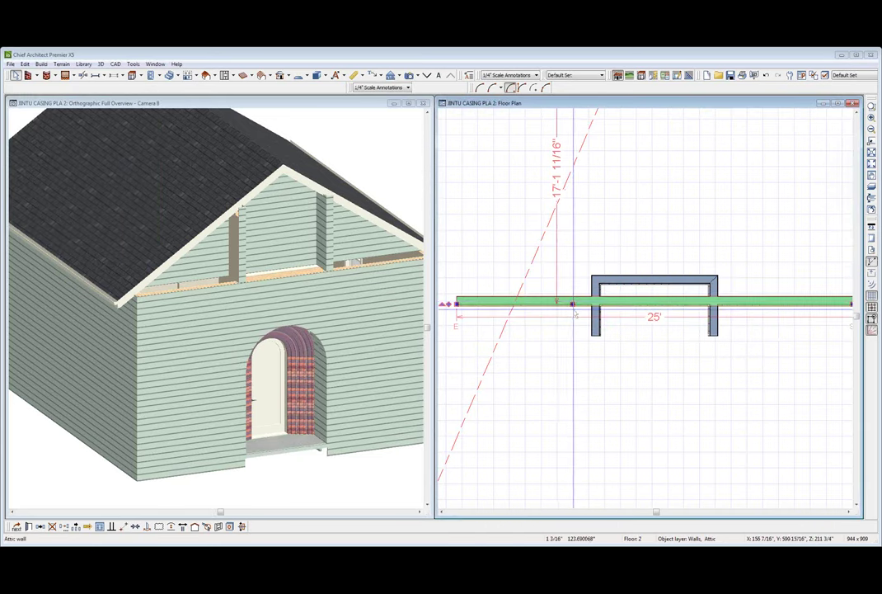
{"action": "left_click_drag", "start_coordinate": [573, 303], "coordinate": [570, 338]}
{"action": "key", "text": "Tab"}
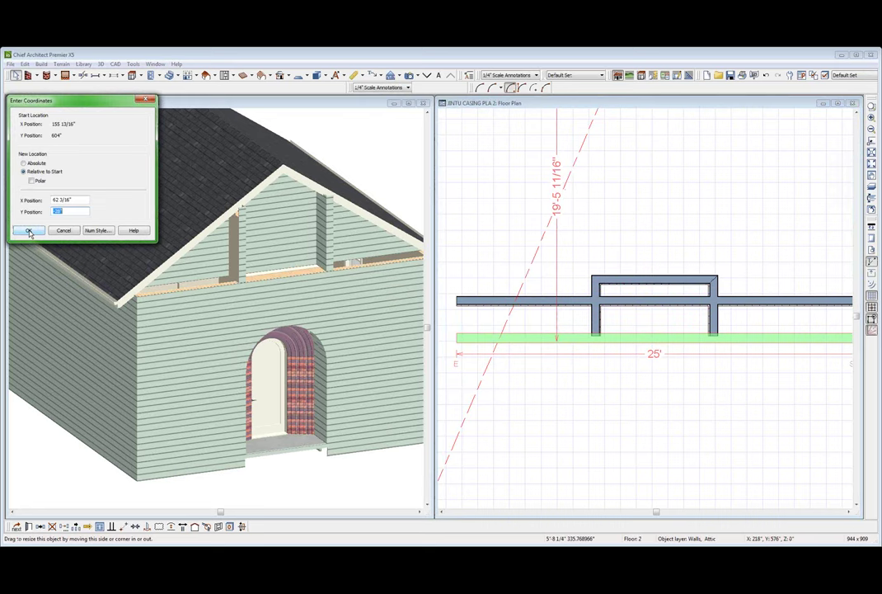
{"action": "type", "text": "-24"}
{"action": "left_click", "coordinate": [29, 231]}
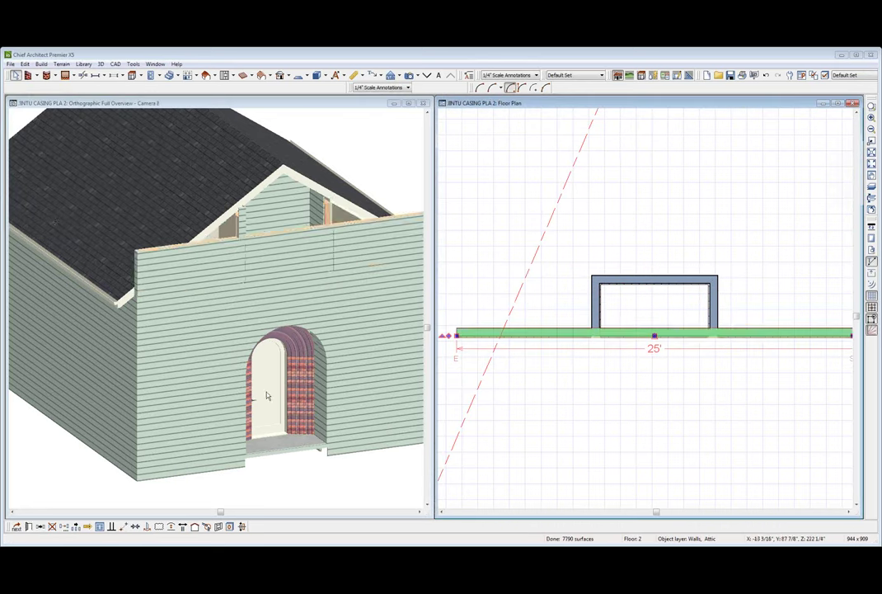
Step: Inspect the arched porch opening in 3D and check the specification of its doorway in the floor 1 front wall
{"action": "left_click", "coordinate": [222, 327]}
{"action": "scroll", "coordinate": [290, 384], "scroll_direction": "up", "scroll_amount": 3}
{"action": "scroll", "coordinate": [290, 384], "scroll_direction": "up", "scroll_amount": 6}
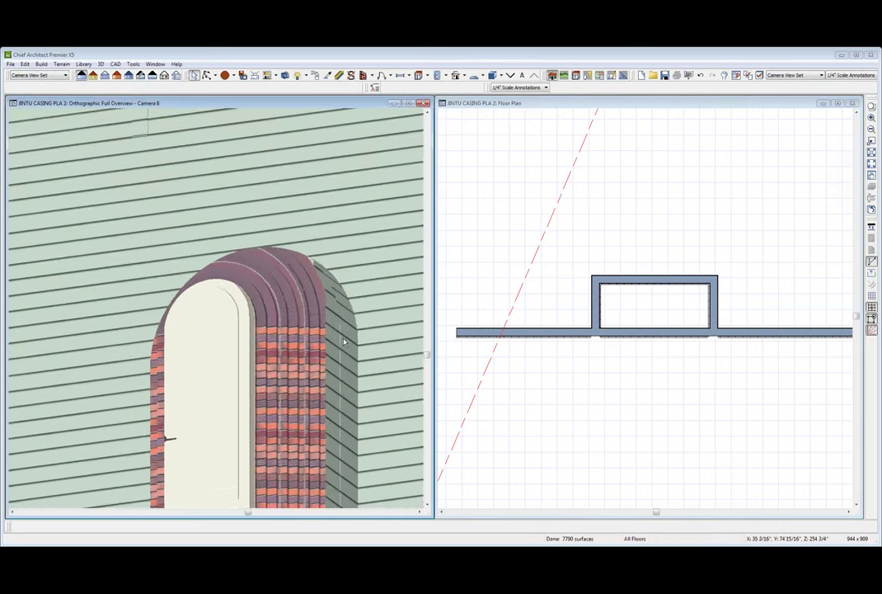
{"action": "scroll", "coordinate": [337, 306], "scroll_direction": "down", "scroll_amount": 5}
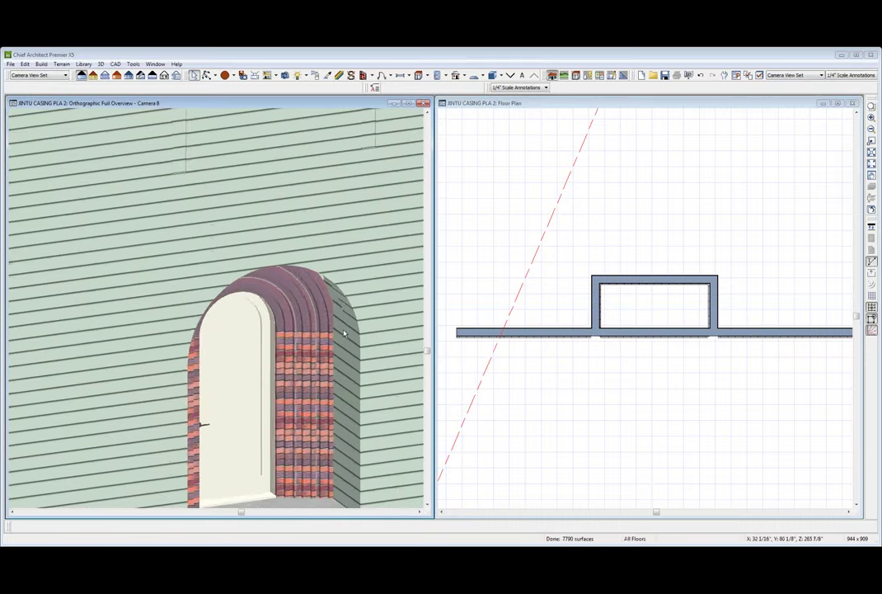
{"action": "scroll", "coordinate": [319, 313], "scroll_direction": "down", "scroll_amount": 3}
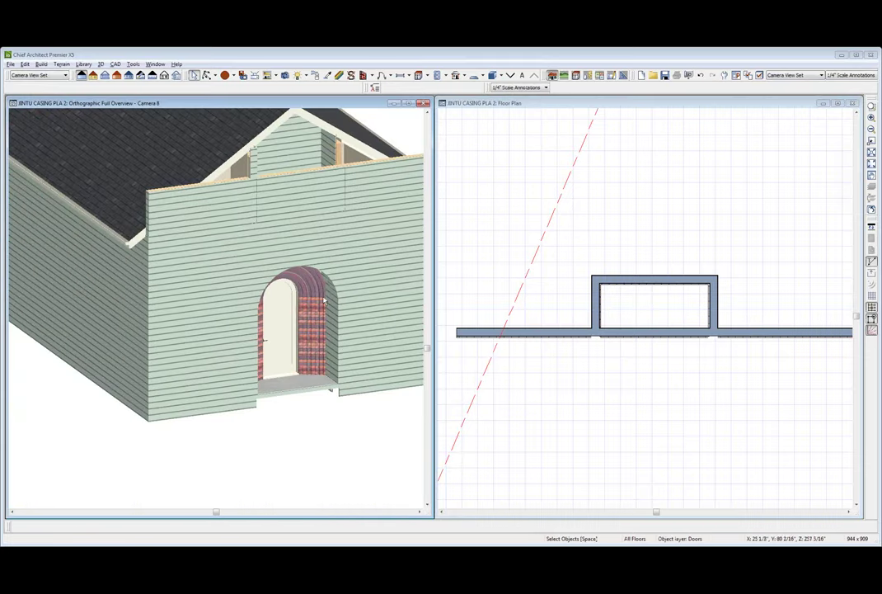
{"action": "key", "text": "alt+o"}
{"action": "left_click", "coordinate": [509, 210]}
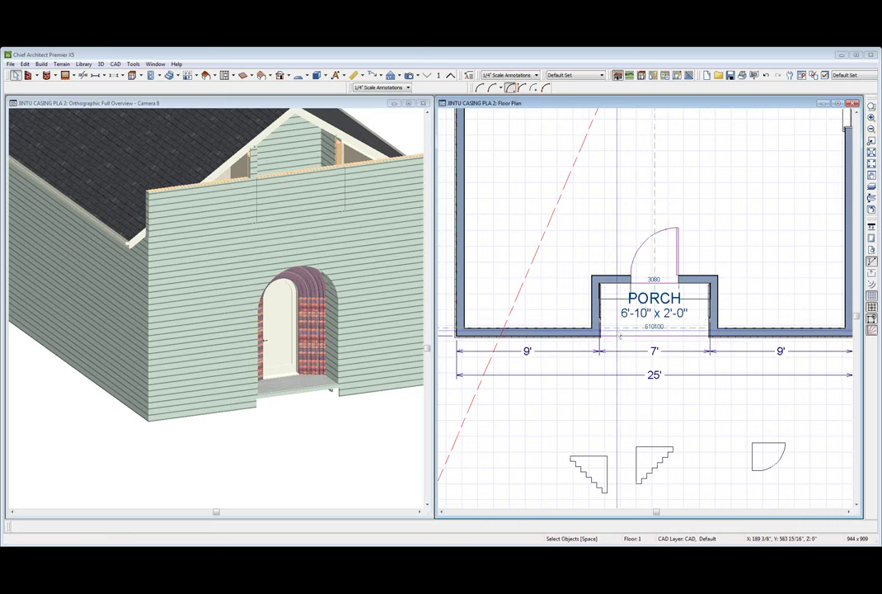
{"action": "left_click", "coordinate": [618, 329]}
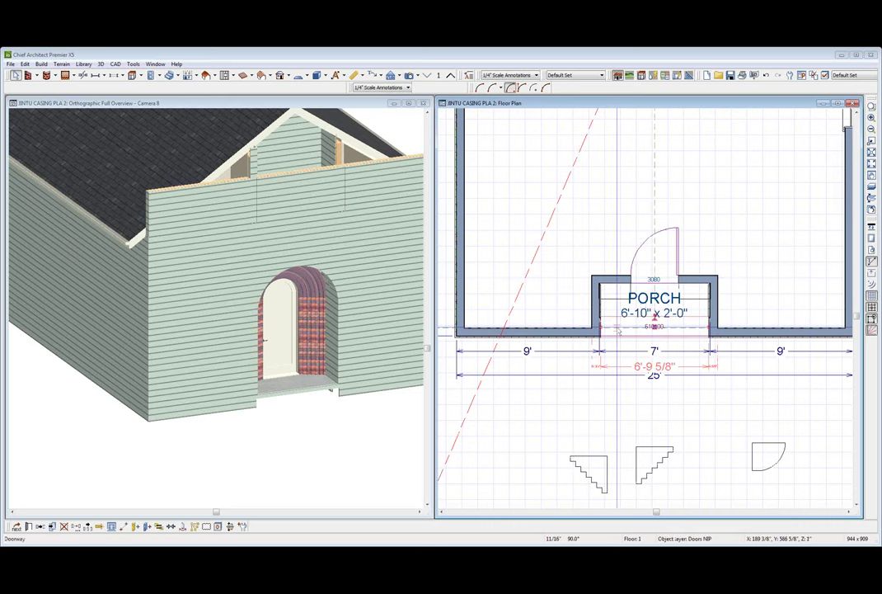
{"action": "double_click", "coordinate": [616, 329]}
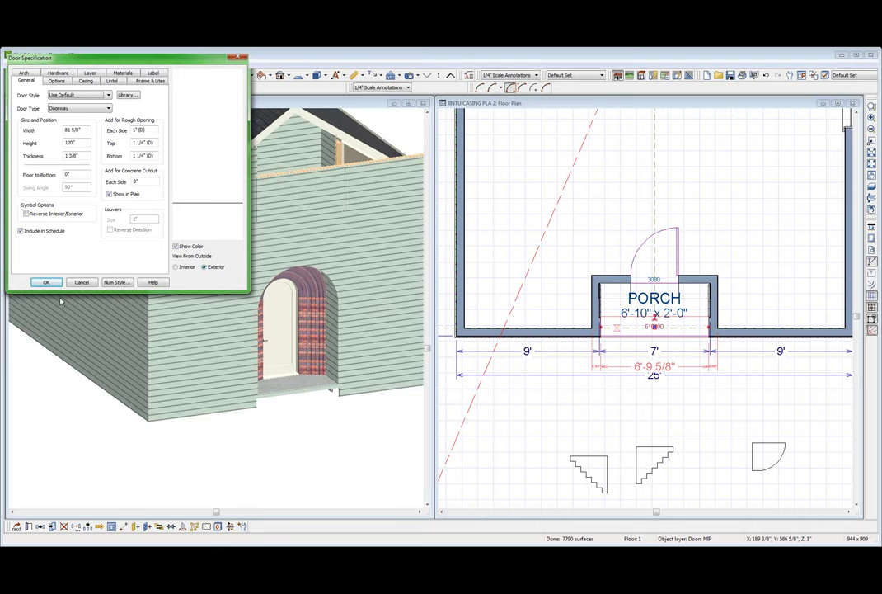
{"action": "left_click", "coordinate": [82, 282]}
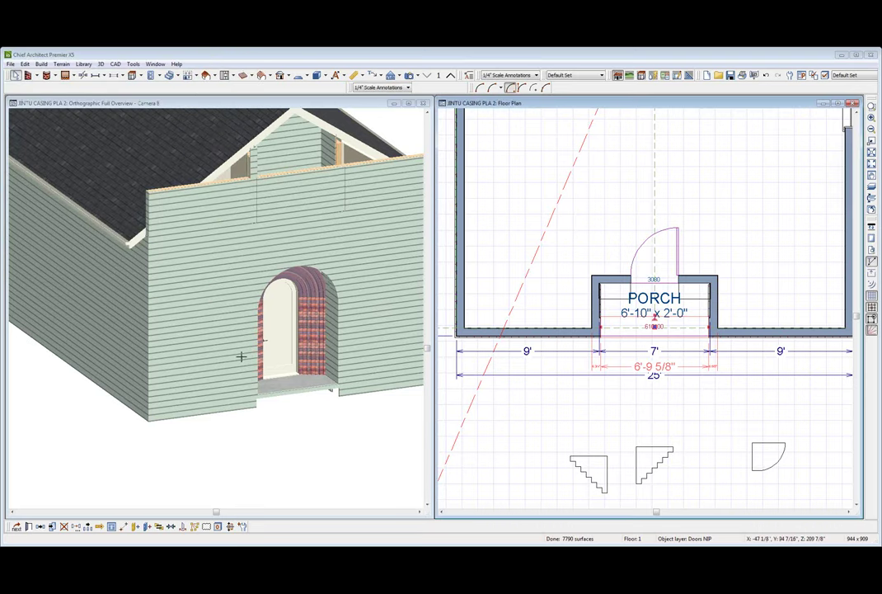
Step: Extend the front edge of the right roof plane outward using a relative Y offset of -24"
{"action": "left_click", "coordinate": [242, 356]}
{"action": "scroll", "coordinate": [241, 356], "scroll_direction": "down", "scroll_amount": 3}
{"action": "middle_click_drag", "start_coordinate": [242, 356], "coordinate": [299, 377]}
{"action": "left_click", "coordinate": [295, 241]}
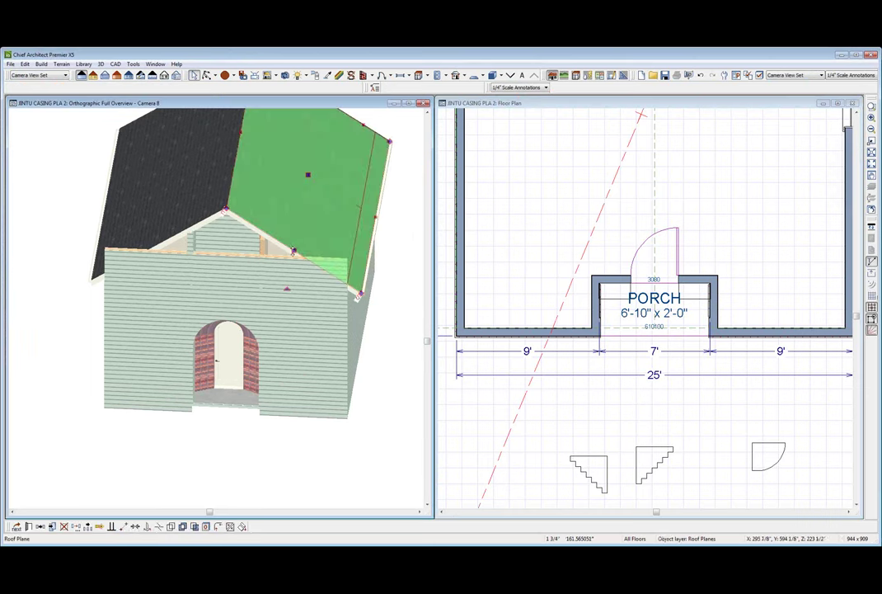
{"action": "left_click_drag", "start_coordinate": [294, 249], "coordinate": [289, 274]}
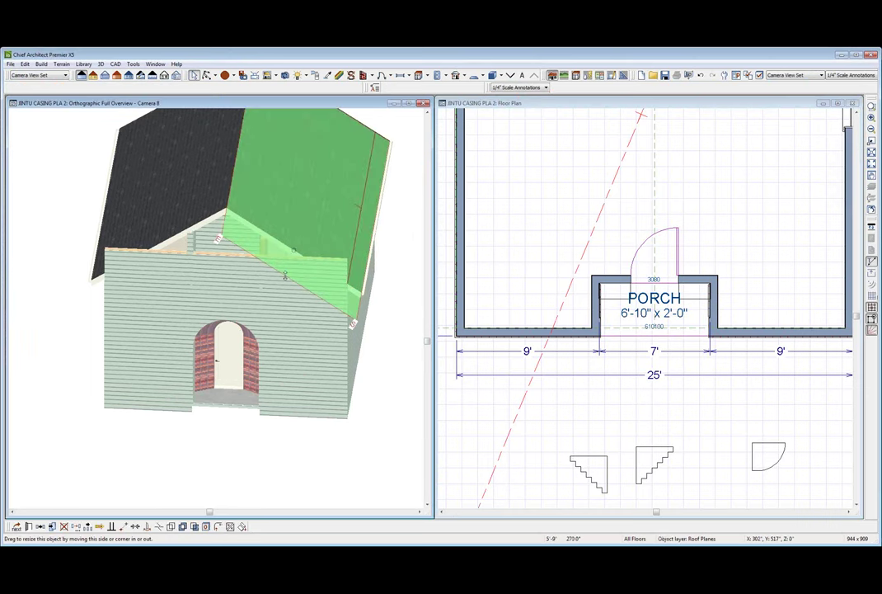
{"action": "key", "text": "Tab"}
{"action": "type", "text": "-"}
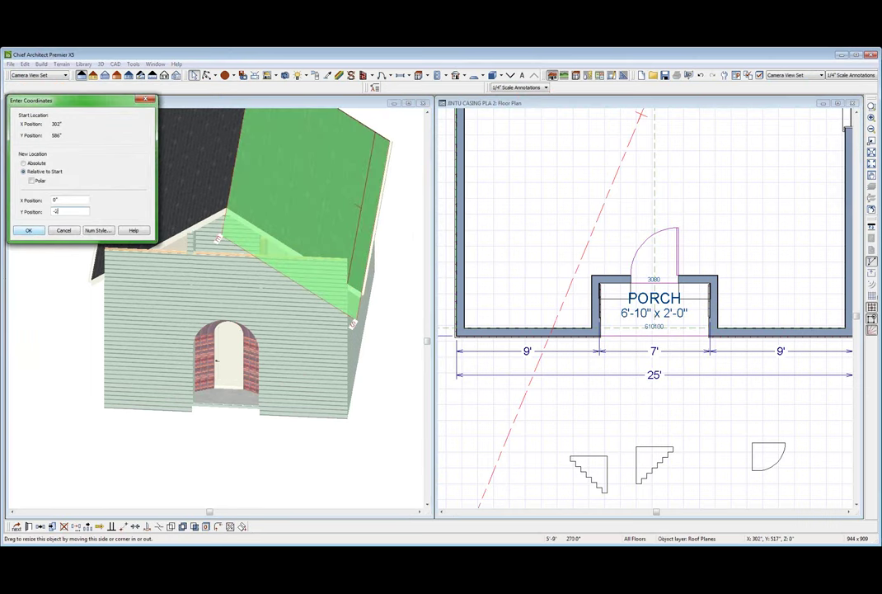
{"action": "left_click", "coordinate": [29, 232]}
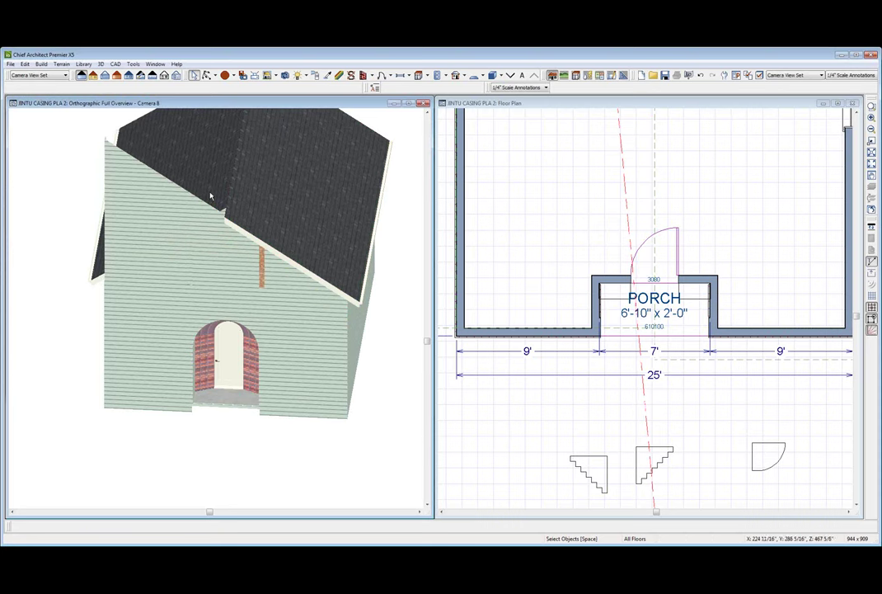
Step: Extend the front edge of the left roof plane outward using a relative Y offset of -24"
{"action": "left_click", "coordinate": [136, 232]}
{"action": "left_click_drag", "start_coordinate": [159, 245], "coordinate": [161, 281]}
{"action": "key", "text": "Tab"}
{"action": "type", "text": "-"}
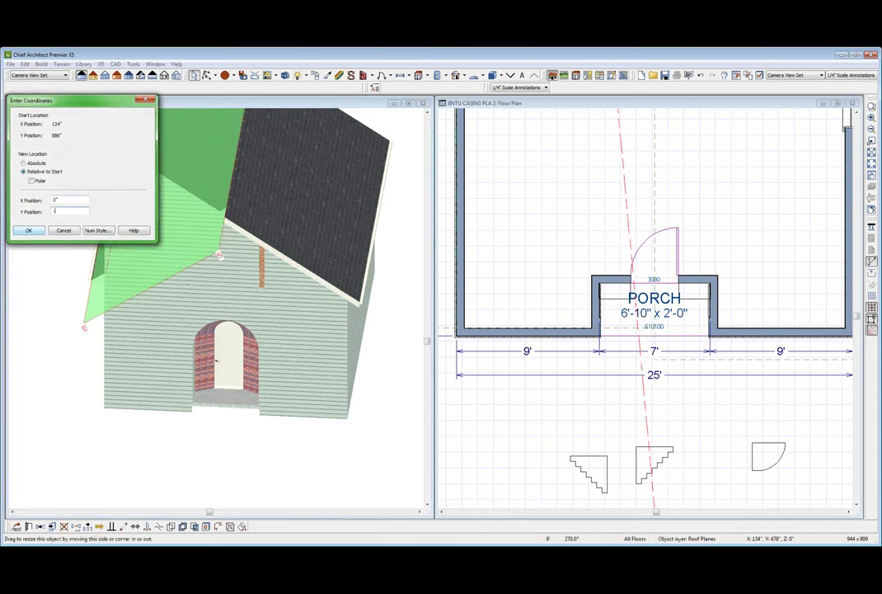
{"action": "type", "text": "24"}
{"action": "key", "text": "Return"}
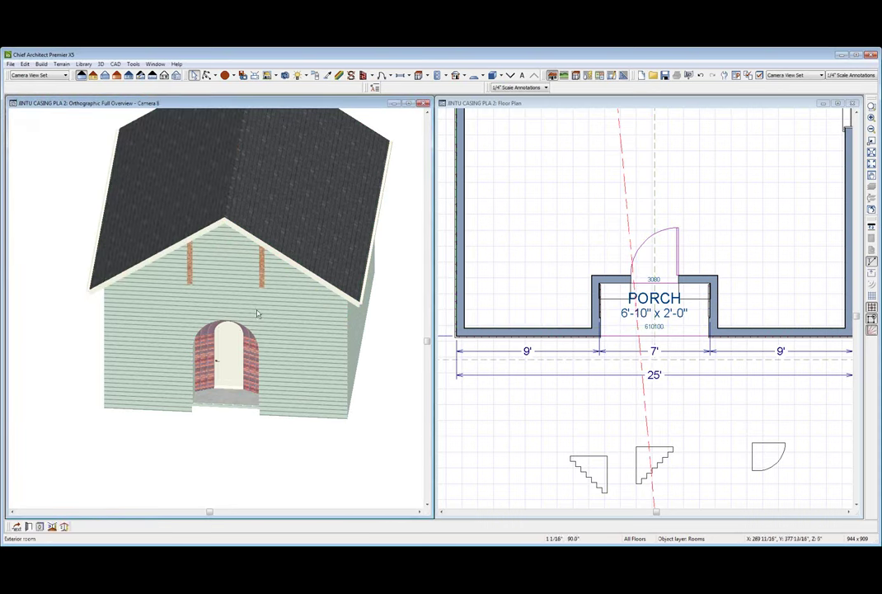
Step: Examine the porch's side walls, siding joints and floor edge in 3D from both sides of the entry
{"action": "middle_click_drag", "start_coordinate": [176, 365], "coordinate": [277, 300]}
{"action": "scroll", "coordinate": [298, 335], "scroll_direction": "up", "scroll_amount": 3}
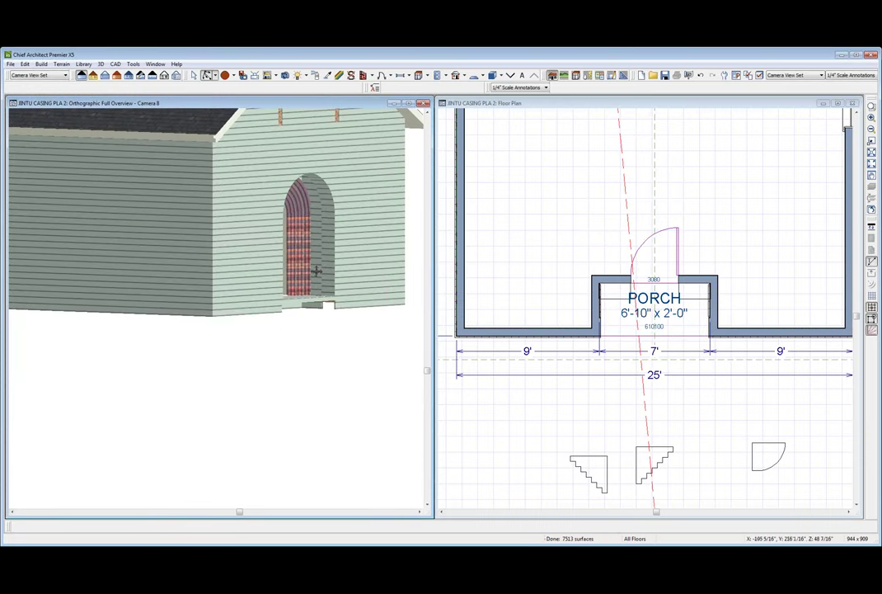
{"action": "scroll", "coordinate": [316, 271], "scroll_direction": "up", "scroll_amount": 5}
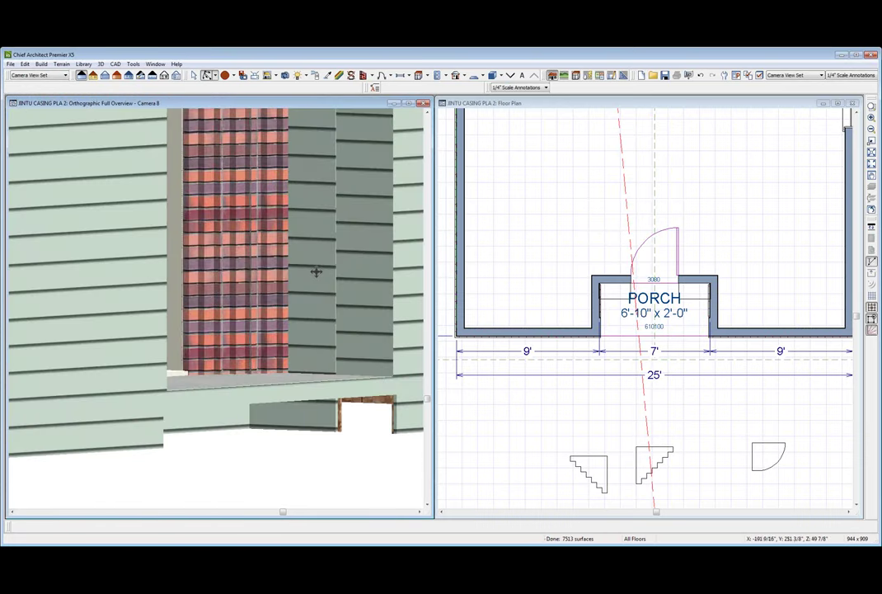
{"action": "scroll", "coordinate": [326, 276], "scroll_direction": "down", "scroll_amount": 3}
{"action": "scroll", "coordinate": [339, 294], "scroll_direction": "up", "scroll_amount": 3}
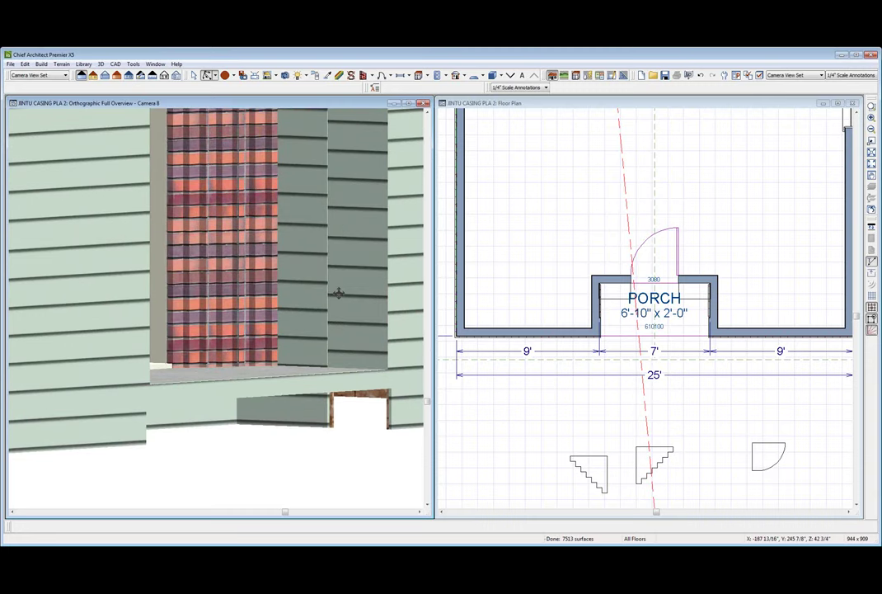
{"action": "scroll", "coordinate": [338, 293], "scroll_direction": "up", "scroll_amount": 5}
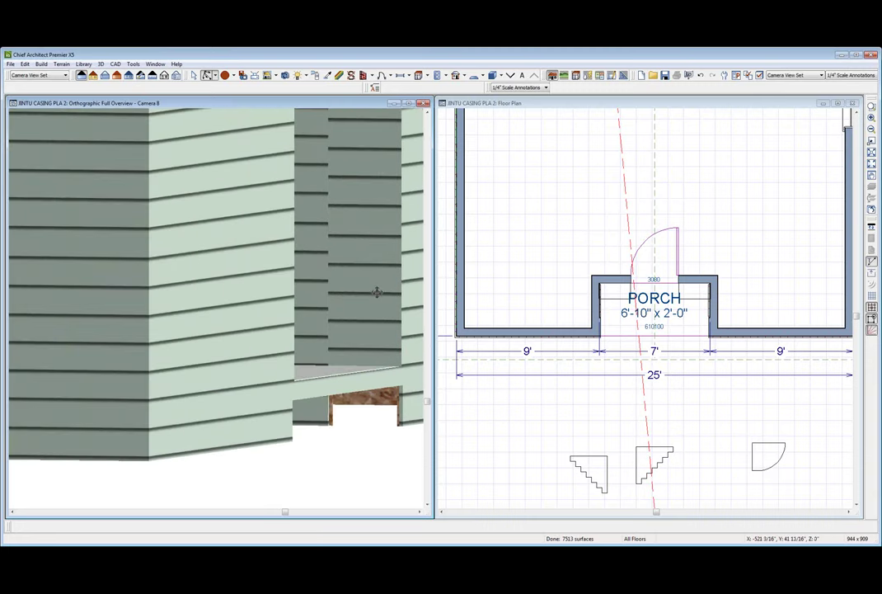
{"action": "scroll", "coordinate": [228, 327], "scroll_direction": "down", "scroll_amount": 6}
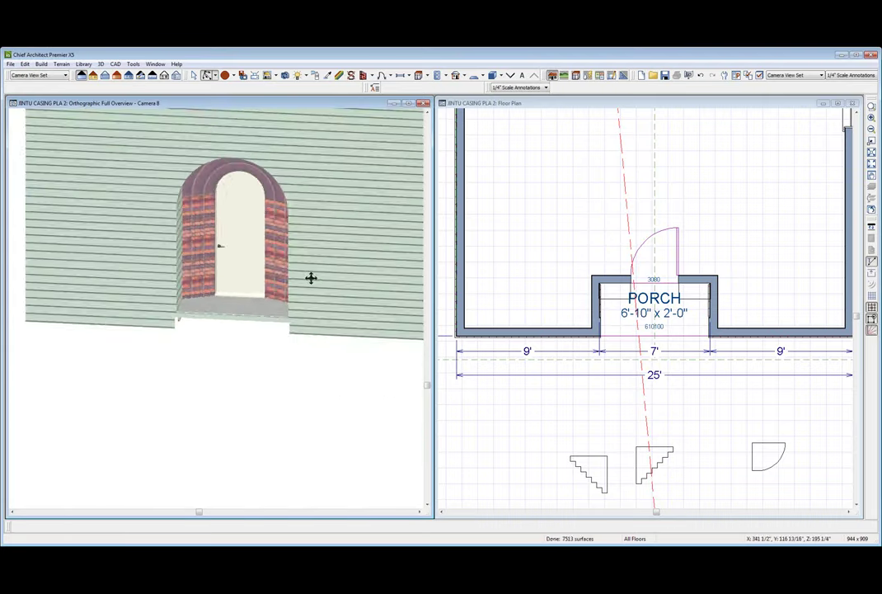
{"action": "left_click_drag", "start_coordinate": [236, 293], "coordinate": [147, 208]}
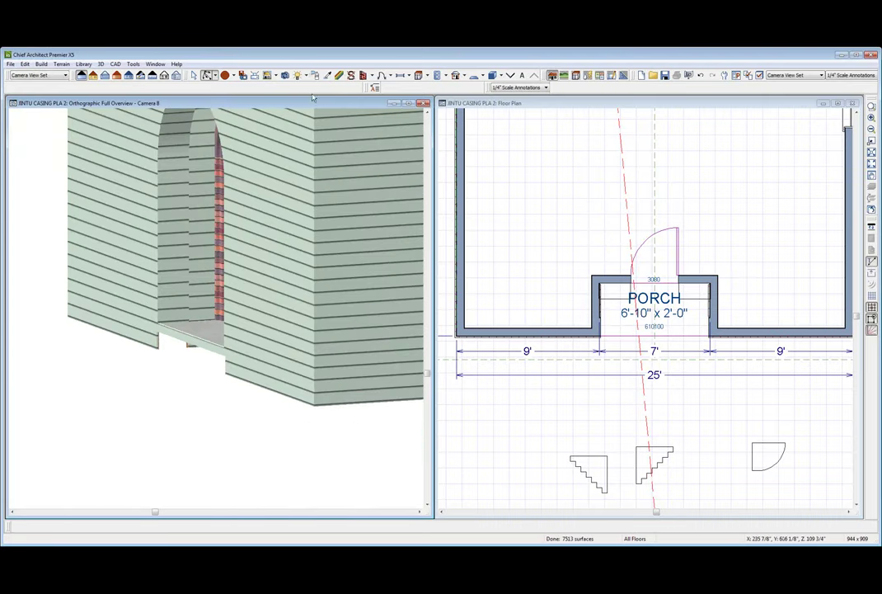
Step: Turn on Global Symbol Mapping for the siding texture and check the siding alignment on the porch's side wall
{"action": "left_click", "coordinate": [339, 76]}
{"action": "left_click", "coordinate": [181, 259]}
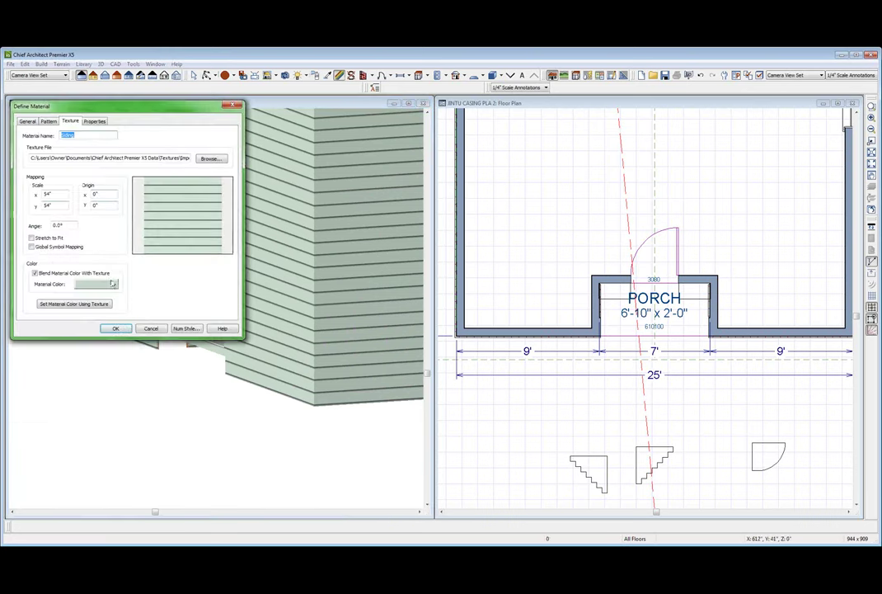
{"action": "left_click", "coordinate": [116, 328]}
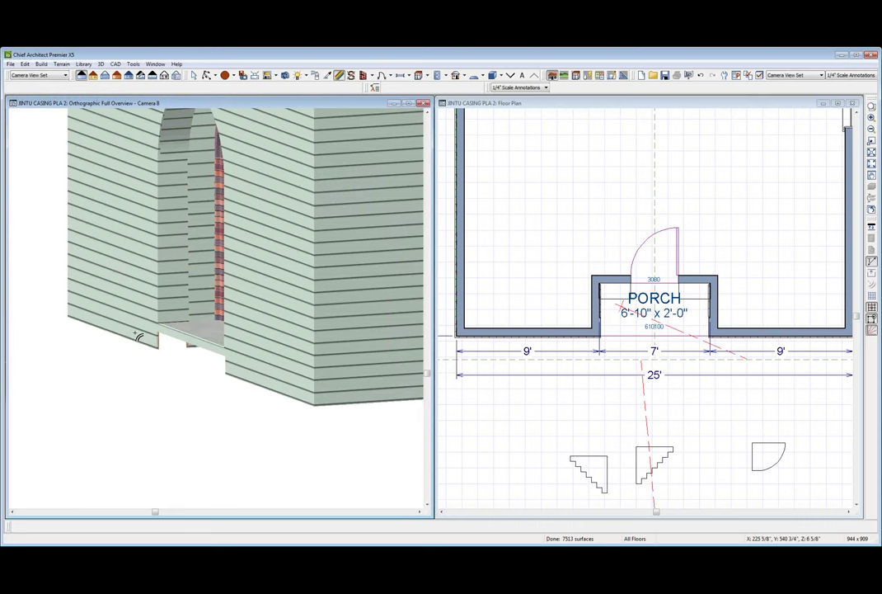
{"action": "left_click", "coordinate": [120, 331]}
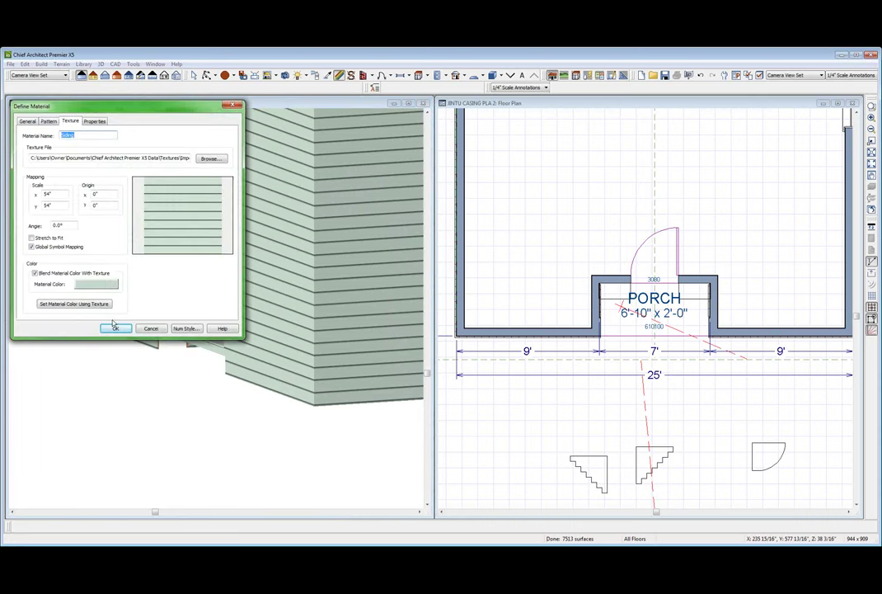
{"action": "left_click", "coordinate": [116, 329]}
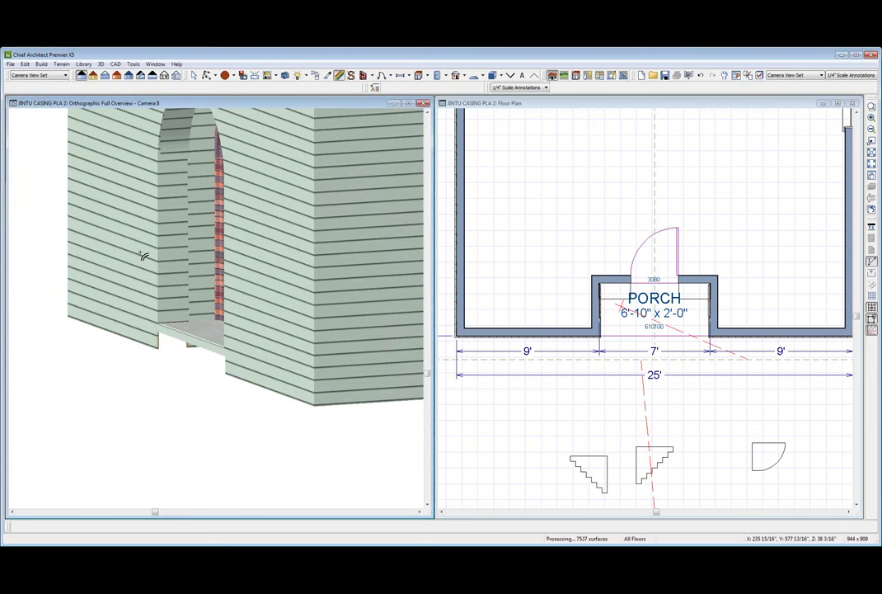
{"action": "left_click", "coordinate": [119, 333]}
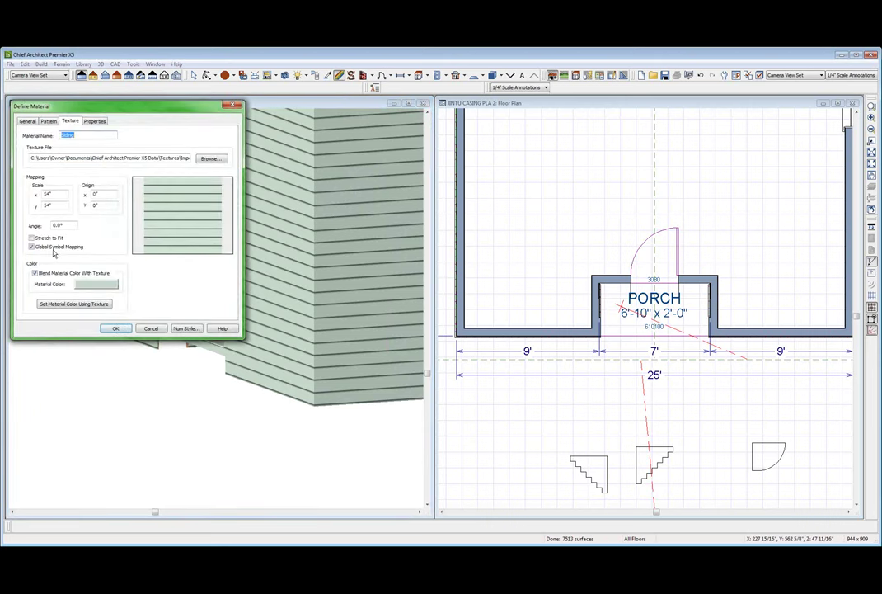
{"action": "left_click", "coordinate": [114, 328]}
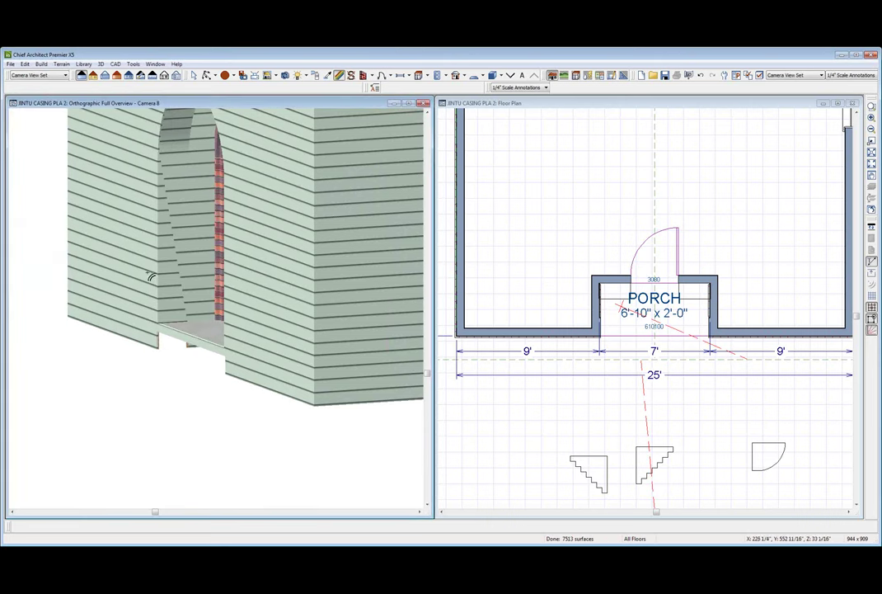
{"action": "scroll", "coordinate": [180, 184], "scroll_direction": "up", "scroll_amount": 4}
{"action": "scroll", "coordinate": [181, 182], "scroll_direction": "down", "scroll_amount": 6}
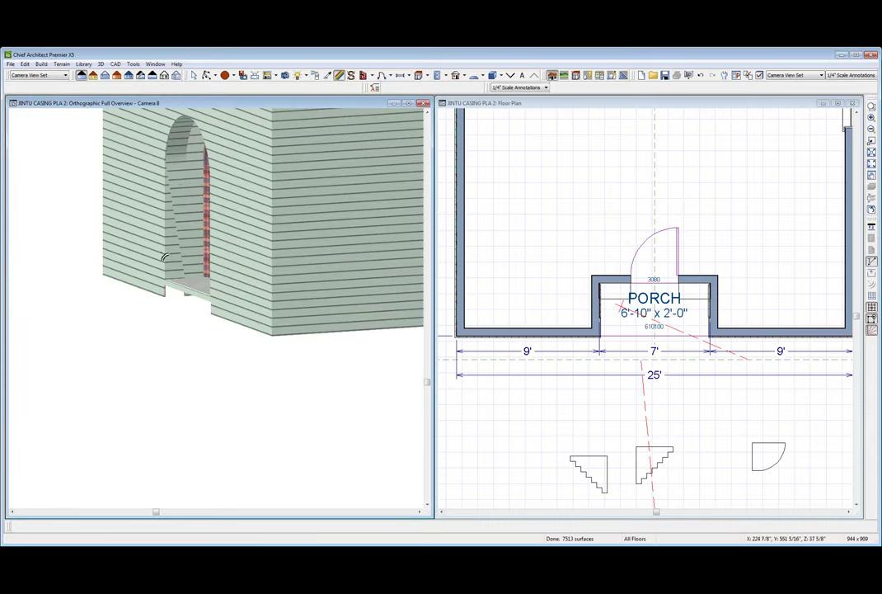
{"action": "scroll", "coordinate": [165, 257], "scroll_direction": "up", "scroll_amount": 3}
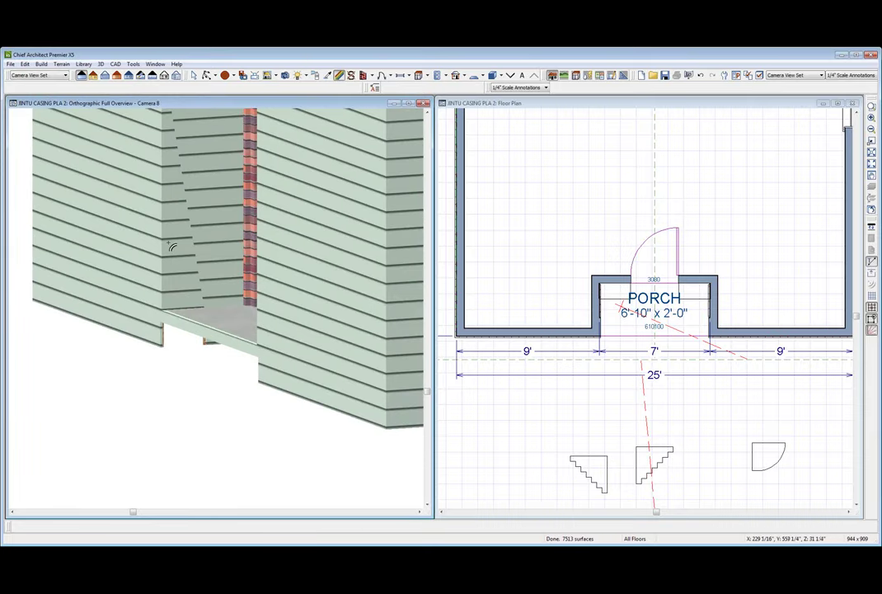
Step: Try Global Symbol Mapping on the siding texture of the recess's opposite side wall
{"action": "scroll", "coordinate": [166, 281], "scroll_direction": "down", "scroll_amount": 3}
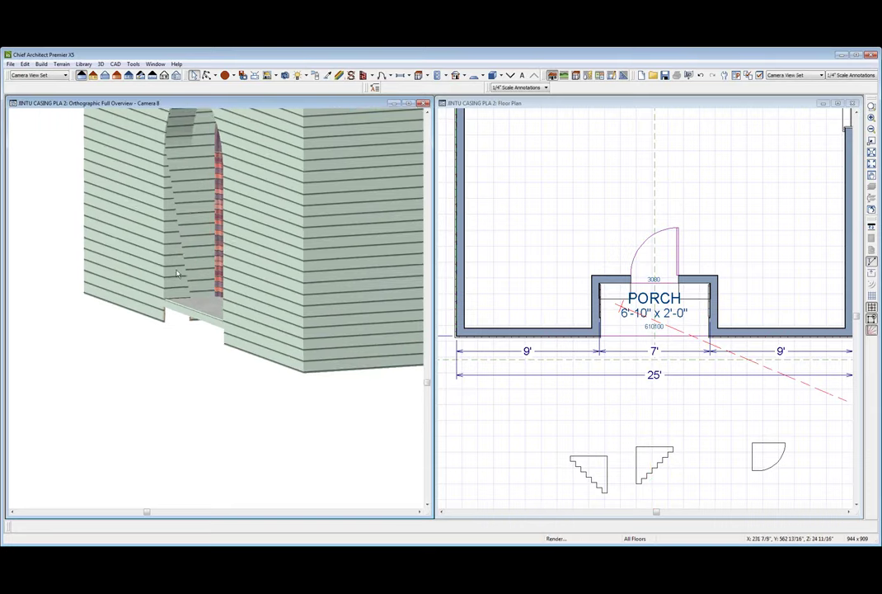
{"action": "scroll", "coordinate": [195, 139], "scroll_direction": "up", "scroll_amount": 2}
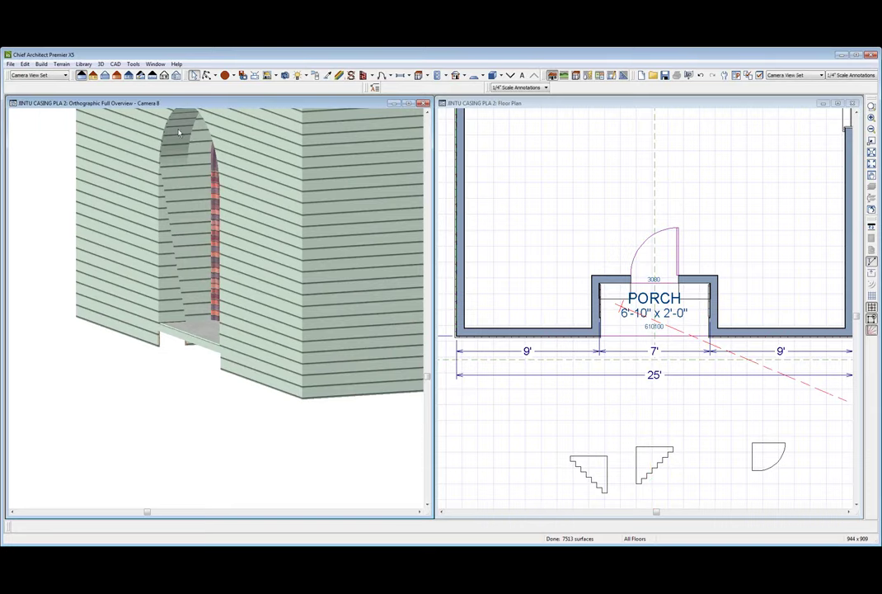
{"action": "scroll", "coordinate": [182, 142], "scroll_direction": "down", "scroll_amount": 2}
{"action": "middle_click_drag", "start_coordinate": [148, 204], "coordinate": [279, 176]}
{"action": "scroll", "coordinate": [217, 173], "scroll_direction": "up", "scroll_amount": 4}
{"action": "scroll", "coordinate": [297, 241], "scroll_direction": "up", "scroll_amount": 1}
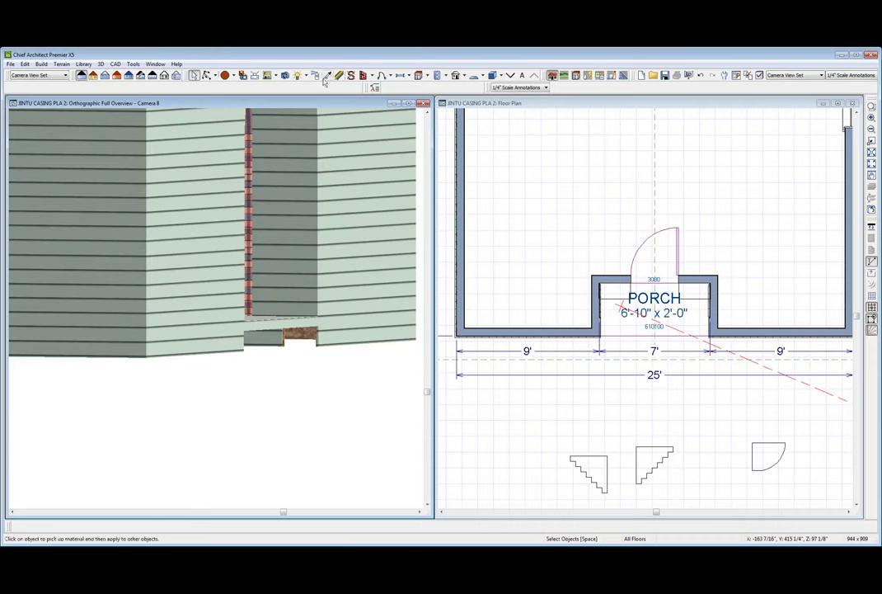
{"action": "left_click", "coordinate": [301, 195]}
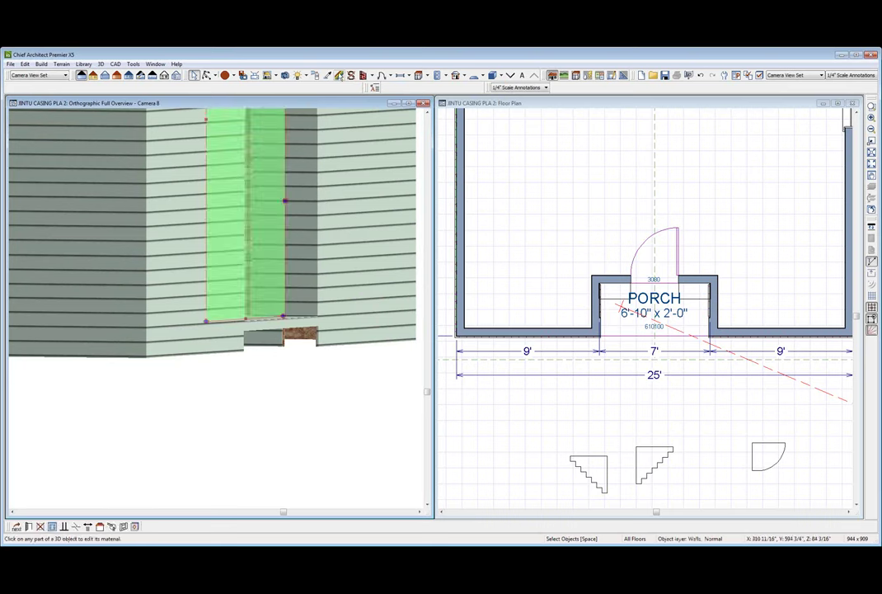
{"action": "left_click", "coordinate": [338, 75]}
{"action": "left_click", "coordinate": [313, 194]}
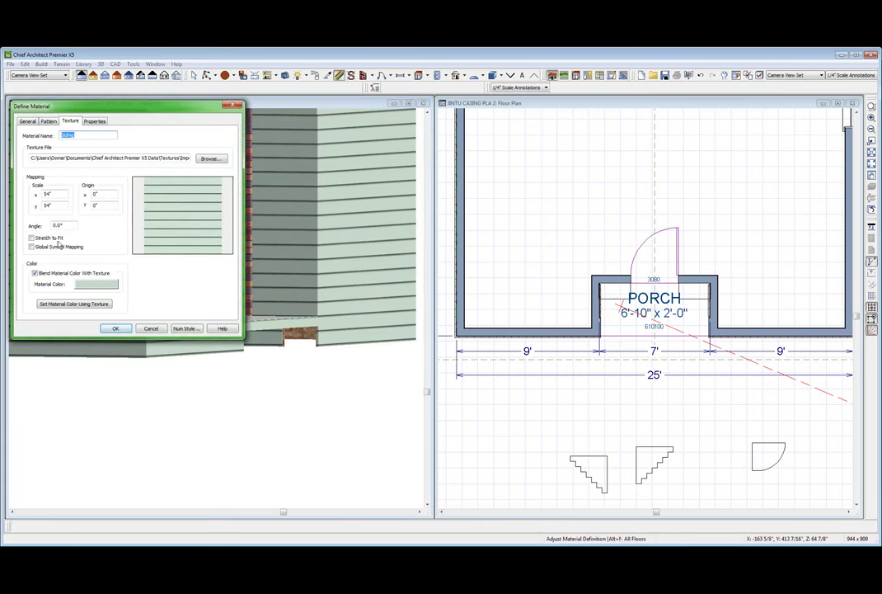
{"action": "left_click", "coordinate": [120, 330]}
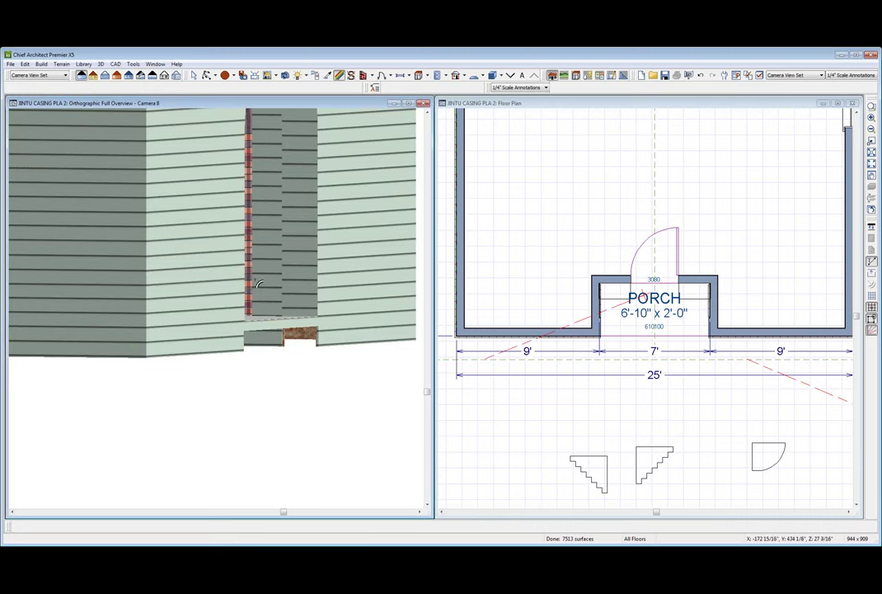
{"action": "left_click", "coordinate": [115, 331]}
{"action": "left_click", "coordinate": [151, 329]}
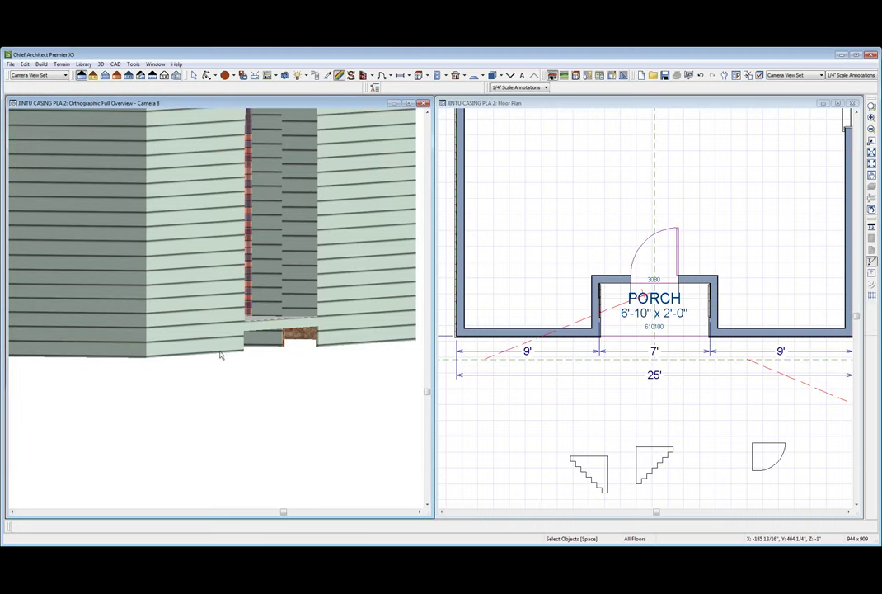
Step: Turn off Global Symbol Mapping for the siding texture on that recess side wall and check the course alignment in 3D
{"action": "scroll", "coordinate": [270, 330], "scroll_direction": "down", "scroll_amount": 1}
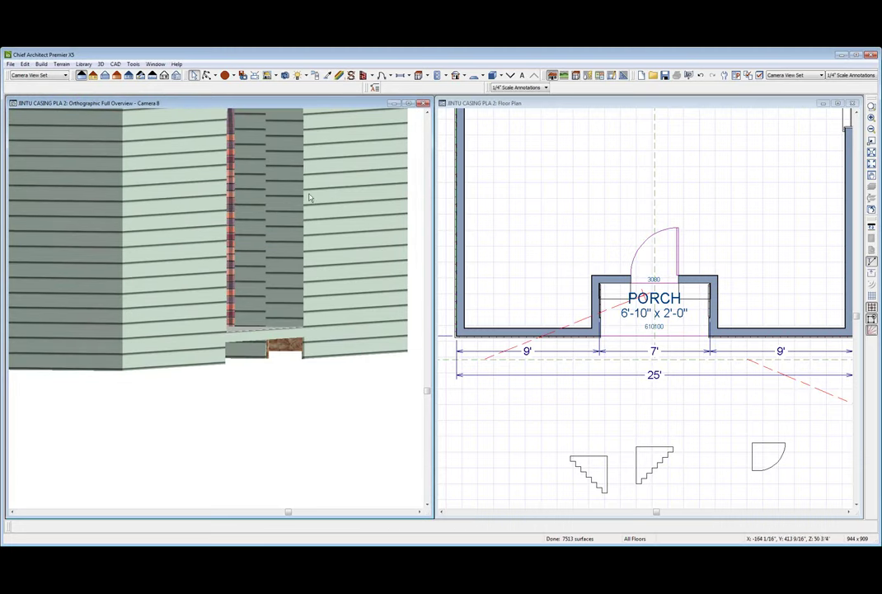
{"action": "left_click", "coordinate": [339, 75]}
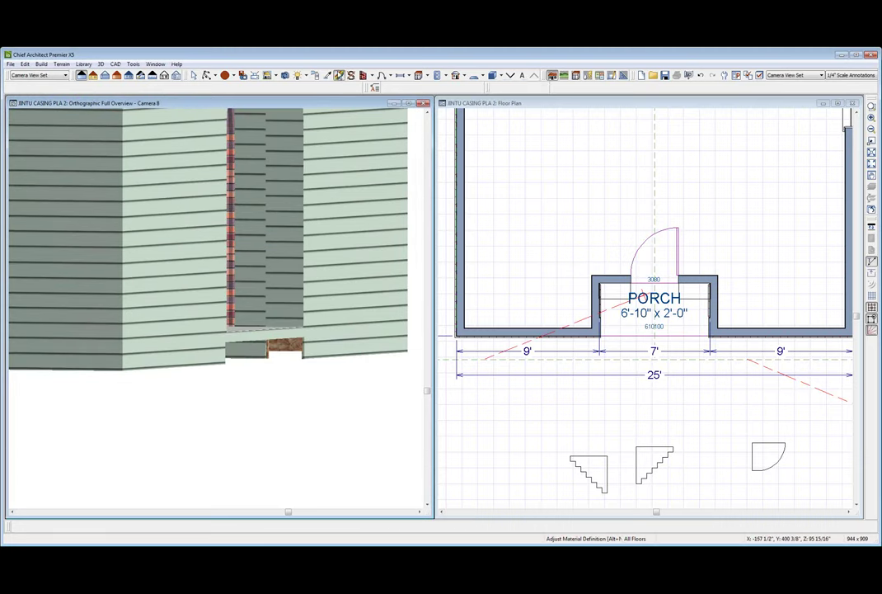
{"action": "left_click", "coordinate": [286, 223]}
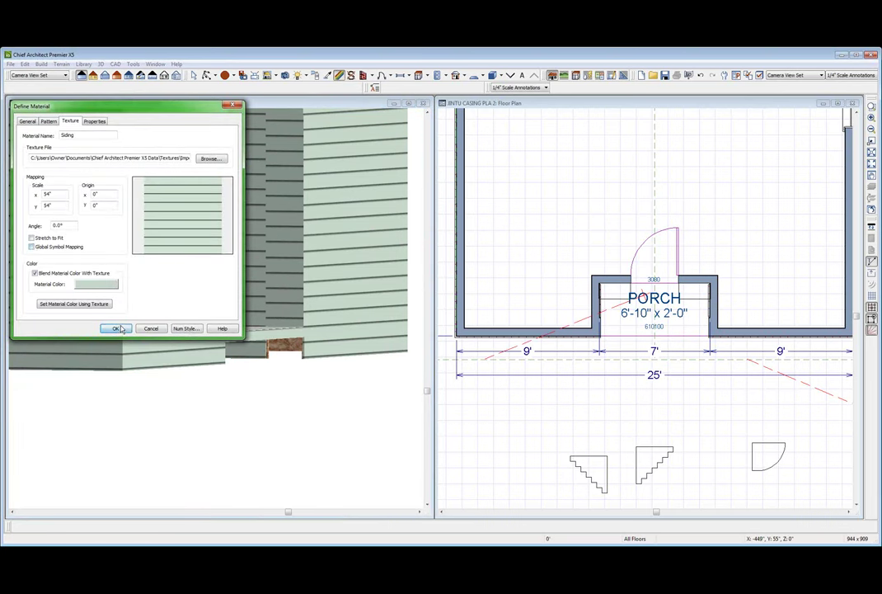
{"action": "left_click", "coordinate": [116, 328]}
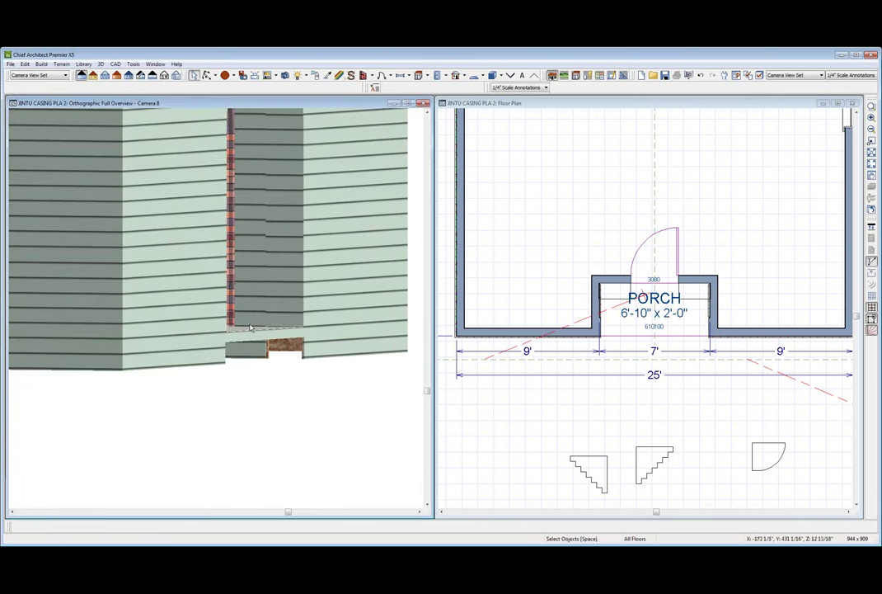
{"action": "scroll", "coordinate": [281, 287], "scroll_direction": "down", "scroll_amount": 2}
{"action": "scroll", "coordinate": [304, 250], "scroll_direction": "up", "scroll_amount": 2}
{"action": "scroll", "coordinate": [305, 250], "scroll_direction": "down", "scroll_amount": 2}
{"action": "left_click", "coordinate": [304, 250]}
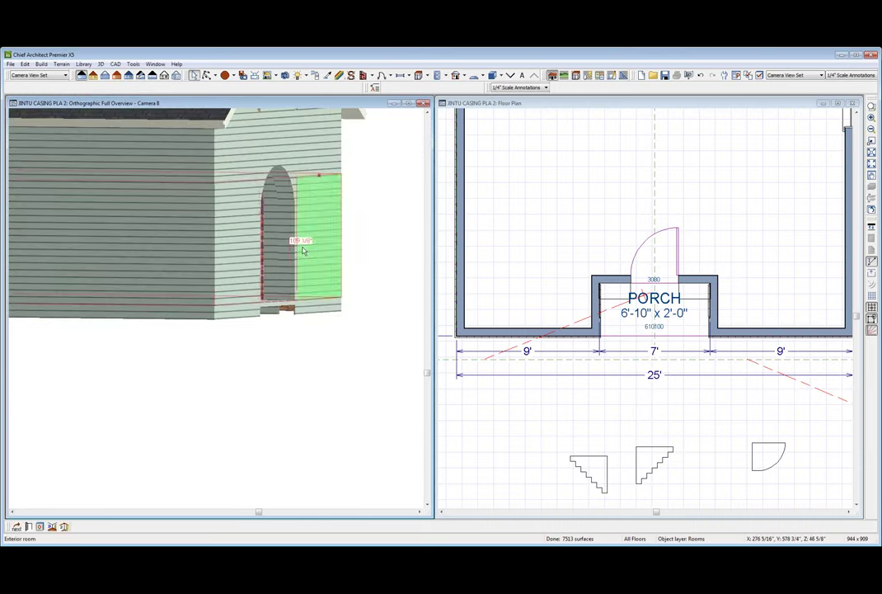
{"action": "scroll", "coordinate": [303, 249], "scroll_direction": "down", "scroll_amount": 2}
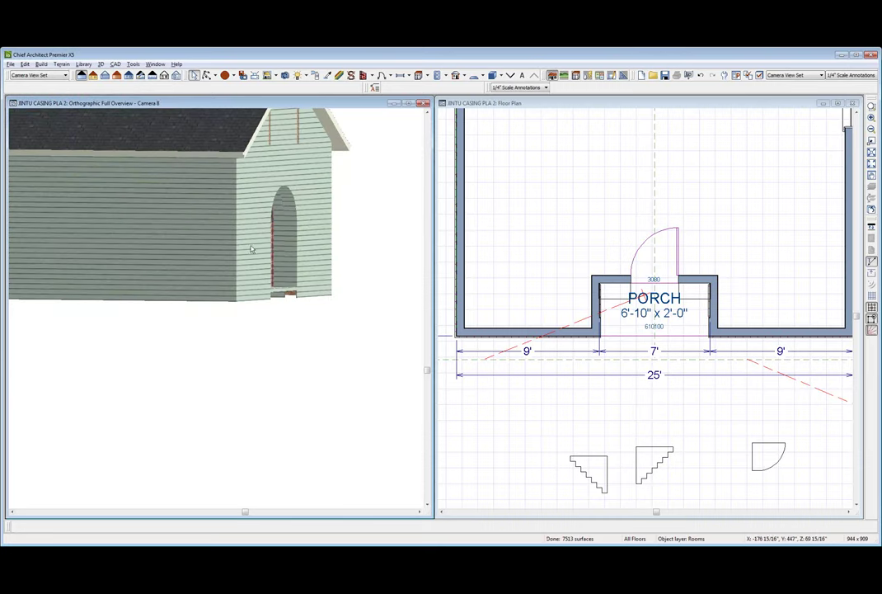
Step: Toggle Global Symbol Mapping on and back off for the siding texture on the recess's left side wall
{"action": "middle_click_drag", "start_coordinate": [311, 315], "coordinate": [131, 294]}
{"action": "left_click_drag", "start_coordinate": [131, 294], "coordinate": [231, 295]}
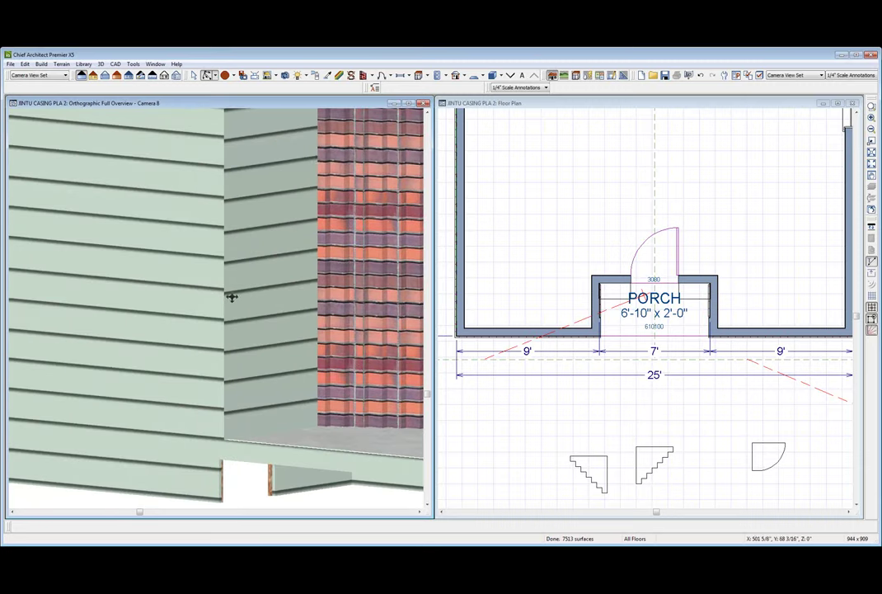
{"action": "left_click", "coordinate": [286, 212]}
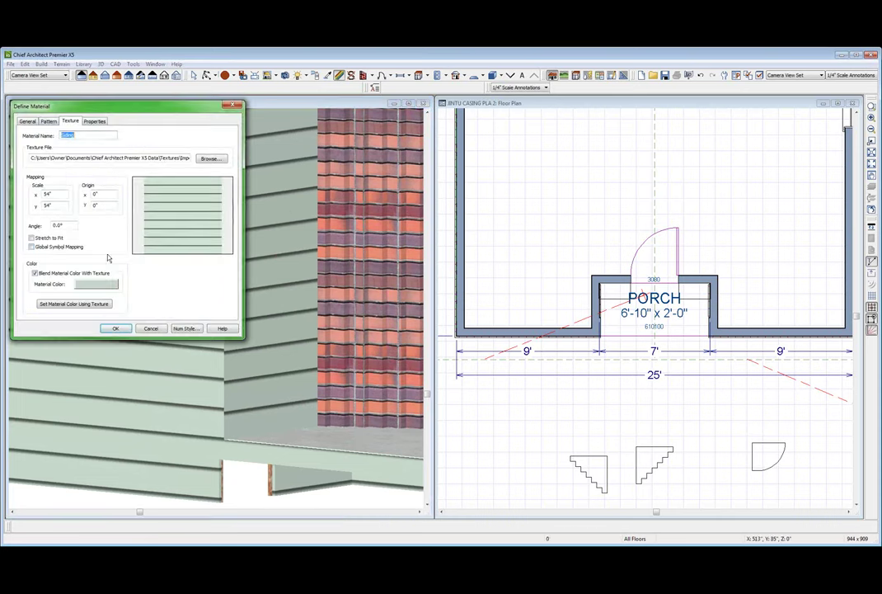
{"action": "left_click", "coordinate": [117, 328]}
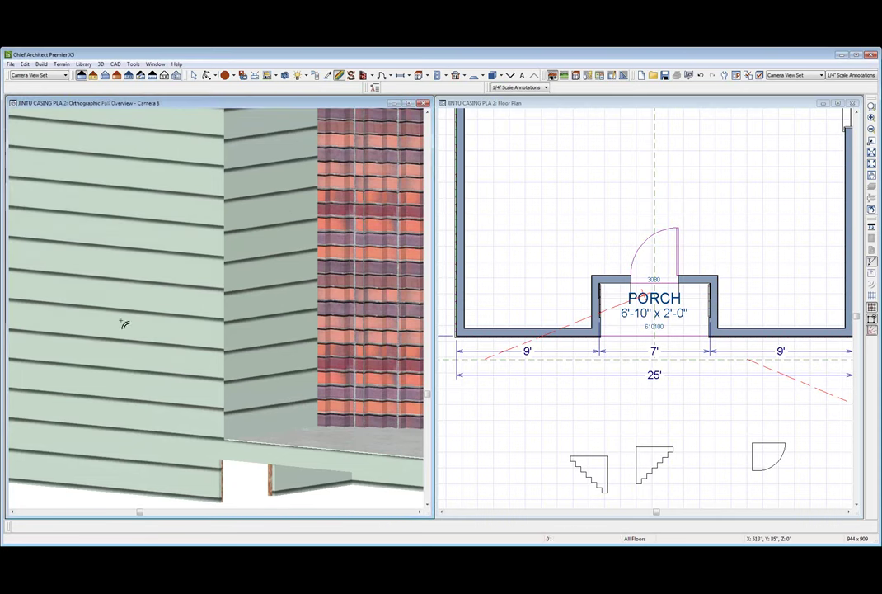
{"action": "left_click", "coordinate": [244, 260]}
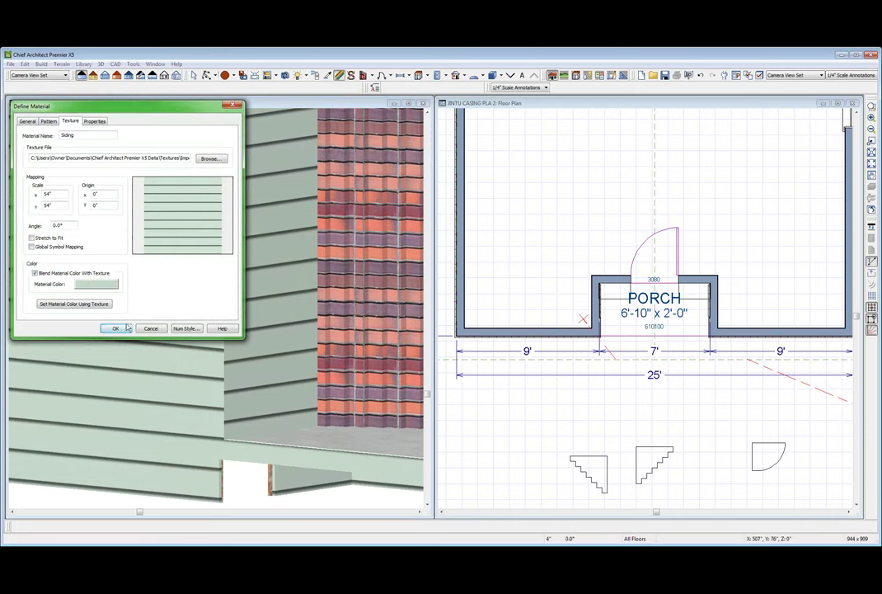
{"action": "left_click", "coordinate": [117, 328]}
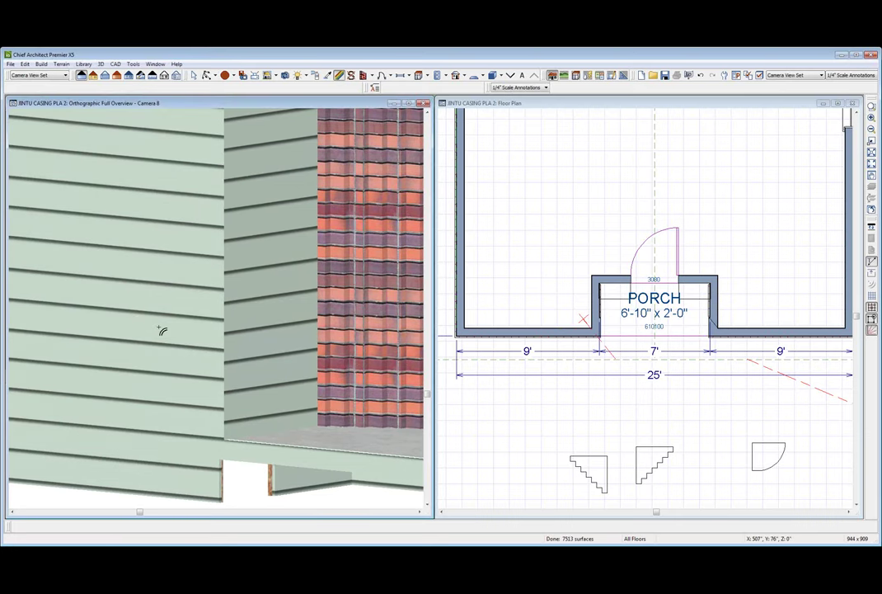
Step: Close the current camera view and create a new full overview of the house
{"action": "scroll", "coordinate": [212, 313], "scroll_direction": "down", "scroll_amount": 3}
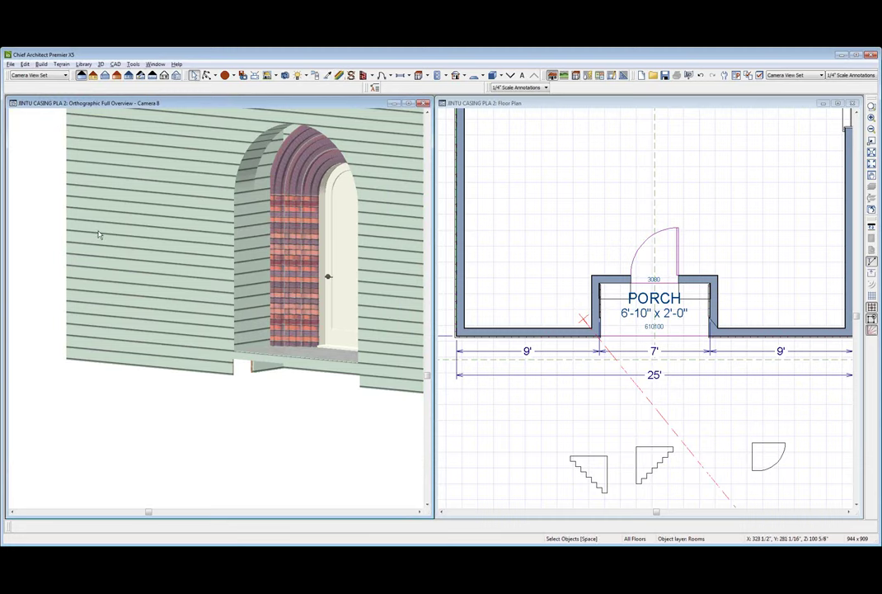
{"action": "left_click_drag", "start_coordinate": [49, 258], "coordinate": [398, 273]}
{"action": "left_click_drag", "start_coordinate": [314, 310], "coordinate": [134, 226]}
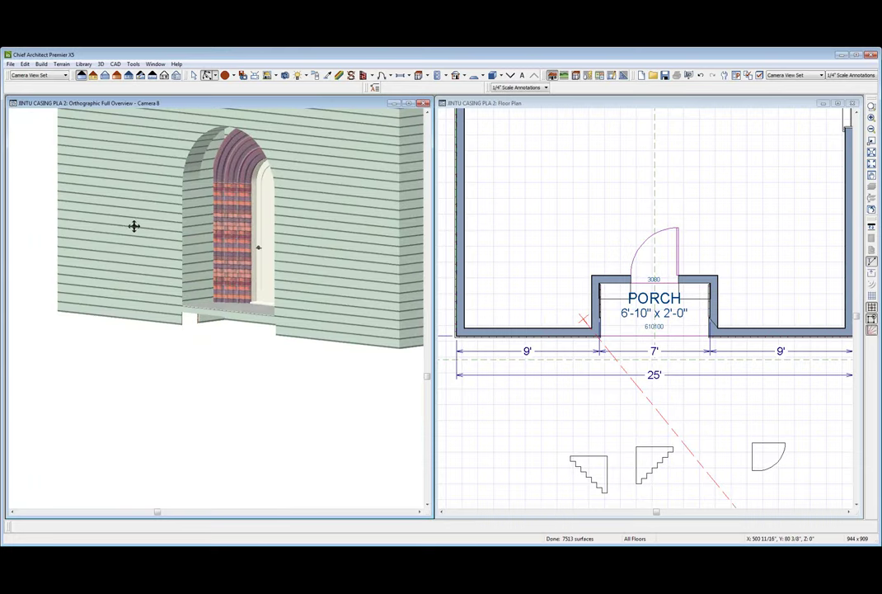
{"action": "key", "text": "ctrl+w"}
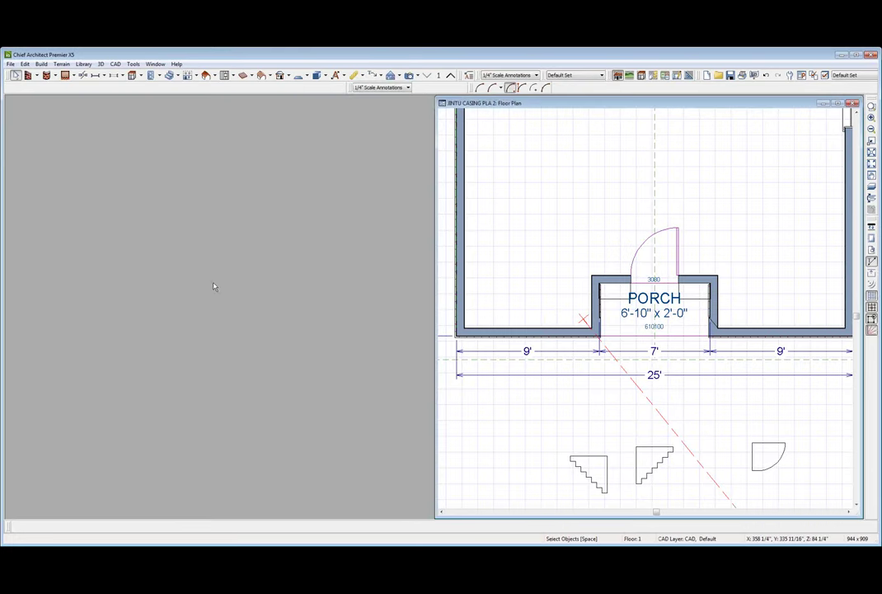
{"action": "left_click", "coordinate": [573, 345]}
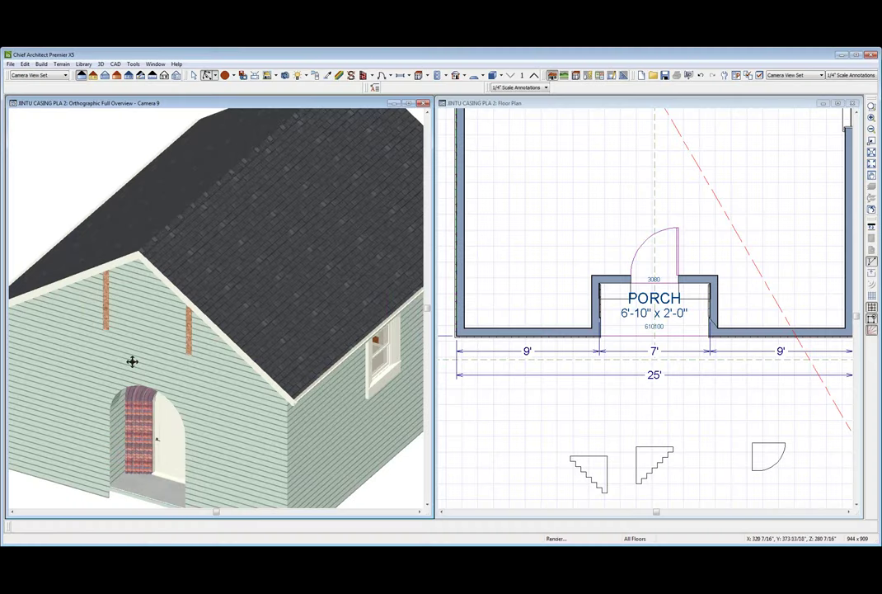
Step: Examine the recess side walls, the siding alignment and the brick strips on the front gable from both sides in 3D
{"action": "scroll", "coordinate": [140, 354], "scroll_direction": "down", "scroll_amount": 3}
{"action": "scroll", "coordinate": [144, 363], "scroll_direction": "up", "scroll_amount": 5}
{"action": "mouse_move", "coordinate": [129, 337]}
{"action": "left_mouse_down"}
{"action": "mouse_move", "coordinate": [95, 283]}
{"action": "mouse_move", "coordinate": [223, 292]}
{"action": "mouse_move", "coordinate": [55, 266]}
{"action": "mouse_move", "coordinate": [201, 293]}
{"action": "mouse_move", "coordinate": [243, 282]}
{"action": "mouse_move", "coordinate": [232, 281]}
{"action": "left_mouse_up"}
{"action": "scroll", "coordinate": [202, 294], "scroll_direction": "down", "scroll_amount": 3}
{"action": "scroll", "coordinate": [231, 279], "scroll_direction": "up", "scroll_amount": 3}
{"action": "scroll", "coordinate": [239, 268], "scroll_direction": "up", "scroll_amount": 3}
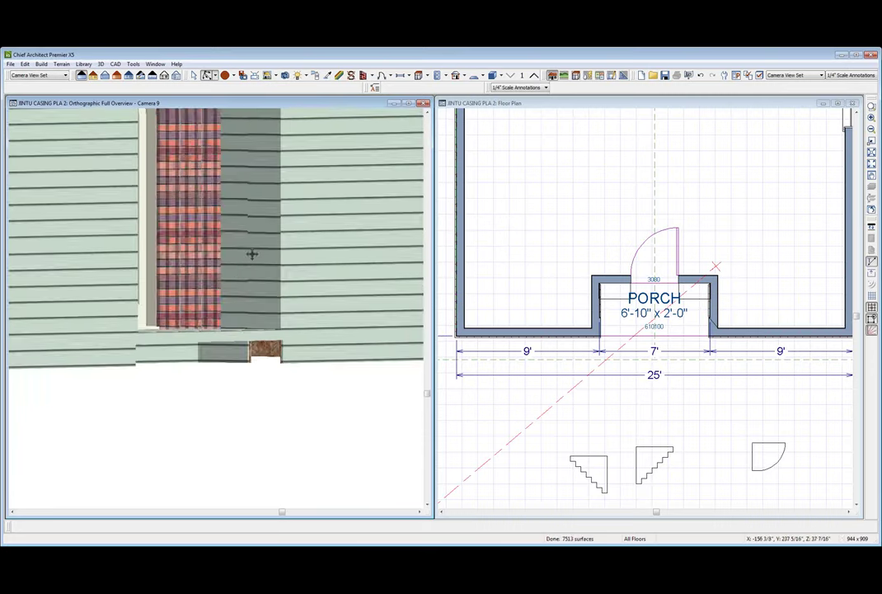
{"action": "scroll", "coordinate": [237, 292], "scroll_direction": "down", "scroll_amount": 5}
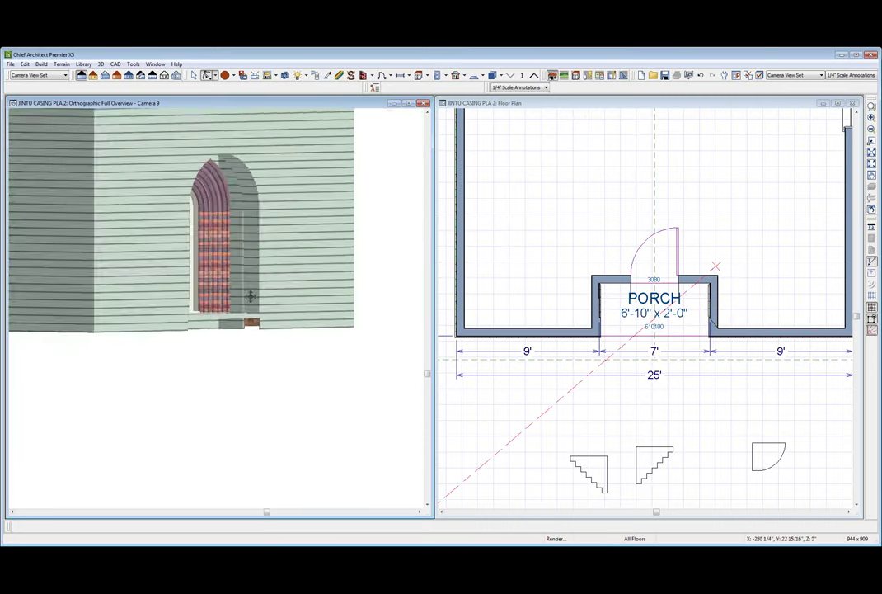
{"action": "mouse_move", "coordinate": [251, 296]}
{"action": "left_mouse_down"}
{"action": "mouse_move", "coordinate": [89, 300]}
{"action": "mouse_move", "coordinate": [98, 284]}
{"action": "mouse_move", "coordinate": [130, 285]}
{"action": "mouse_move", "coordinate": [139, 263]}
{"action": "mouse_move", "coordinate": [108, 196]}
{"action": "mouse_move", "coordinate": [124, 252]}
{"action": "mouse_move", "coordinate": [165, 290]}
{"action": "mouse_move", "coordinate": [167, 340]}
{"action": "left_mouse_up"}
{"action": "scroll", "coordinate": [151, 268], "scroll_direction": "down", "scroll_amount": 4}
{"action": "scroll", "coordinate": [139, 246], "scroll_direction": "up", "scroll_amount": 6}
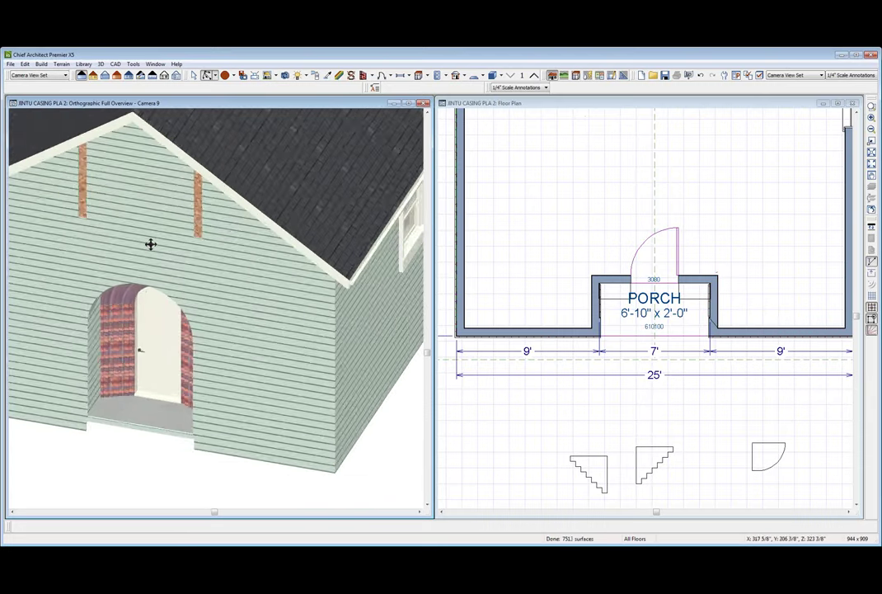
{"action": "scroll", "coordinate": [150, 244], "scroll_direction": "up", "scroll_amount": 3}
Step: On floor 2, correct the front ends of both porch side walls to close the front wall's siding gaps, and check the gable in 3D
{"action": "left_click", "coordinate": [568, 201]}
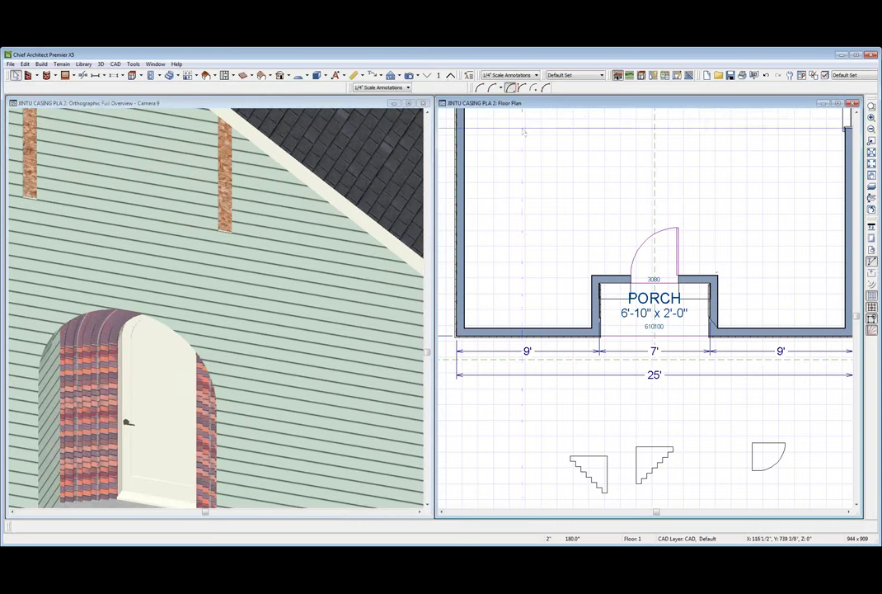
{"action": "left_click", "coordinate": [450, 76]}
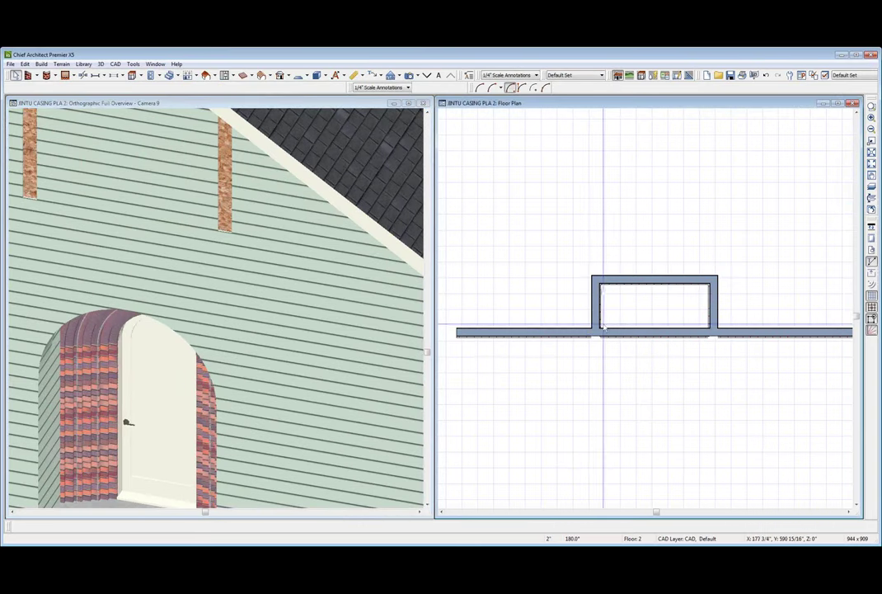
{"action": "left_click", "coordinate": [593, 303]}
{"action": "left_click_drag", "start_coordinate": [637, 382], "coordinate": [558, 306]}
{"action": "key", "text": "Delete"}
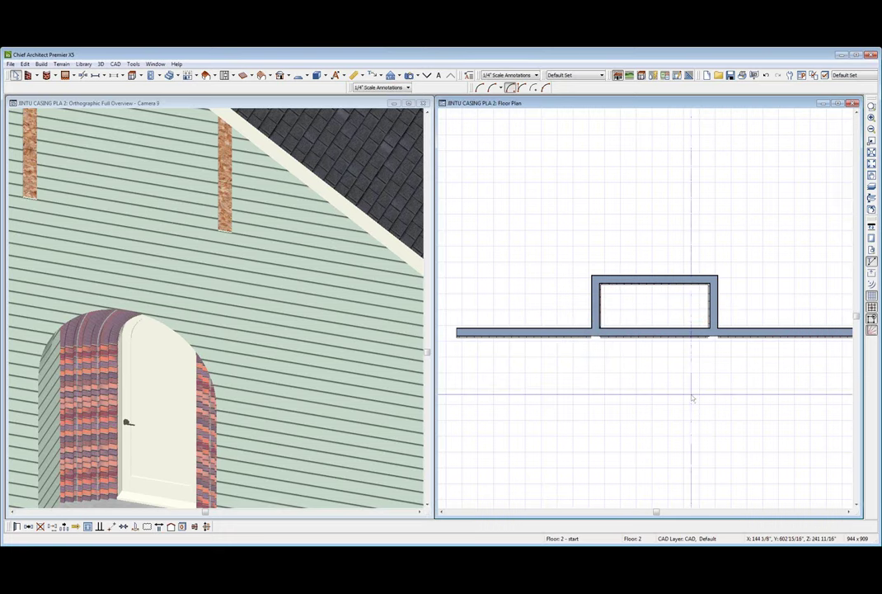
{"action": "left_click", "coordinate": [679, 356]}
{"action": "key", "text": "Delete"}
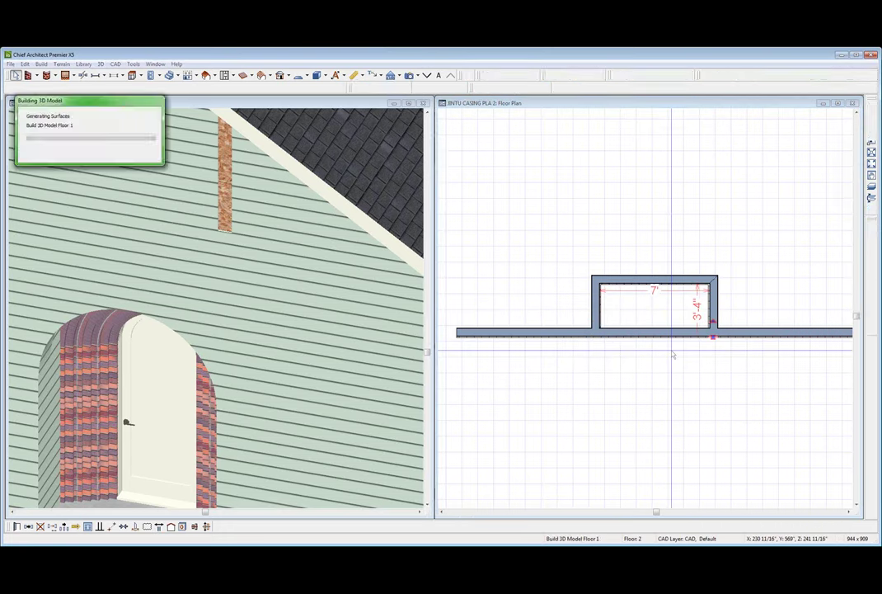
{"action": "left_click", "coordinate": [311, 307]}
{"action": "scroll", "coordinate": [321, 309], "scroll_direction": "down", "scroll_amount": 3}
{"action": "scroll", "coordinate": [321, 309], "scroll_direction": "down", "scroll_amount": 1}
{"action": "left_click", "coordinate": [283, 311]}
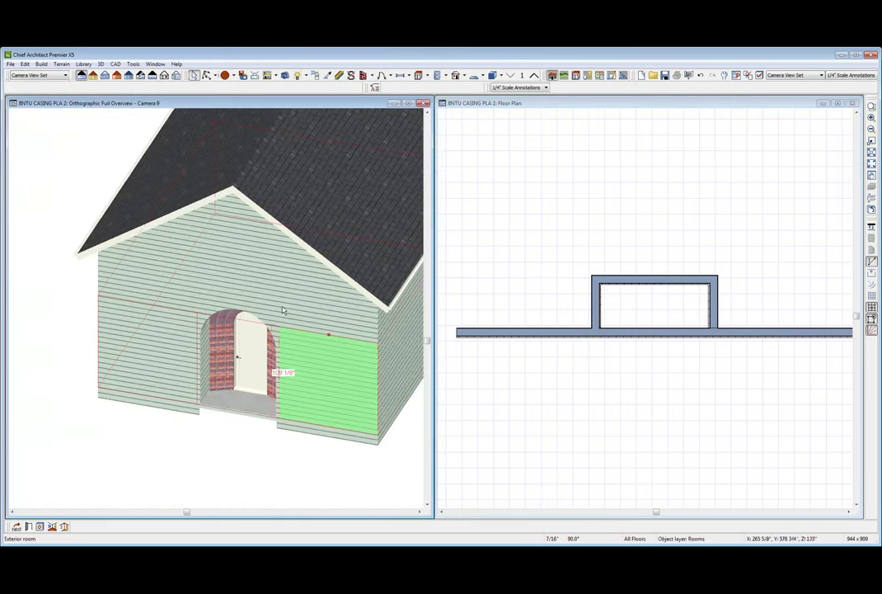
{"action": "mouse_move", "coordinate": [262, 334]}
{"action": "middle_mouse_down"}
{"action": "mouse_move", "coordinate": [263, 292]}
{"action": "mouse_move", "coordinate": [278, 254]}
{"action": "mouse_move", "coordinate": [261, 291]}
{"action": "mouse_move", "coordinate": [234, 304]}
{"action": "mouse_move", "coordinate": [223, 274]}
{"action": "mouse_move", "coordinate": [248, 373]}
{"action": "mouse_move", "coordinate": [266, 348]}
{"action": "middle_mouse_up"}
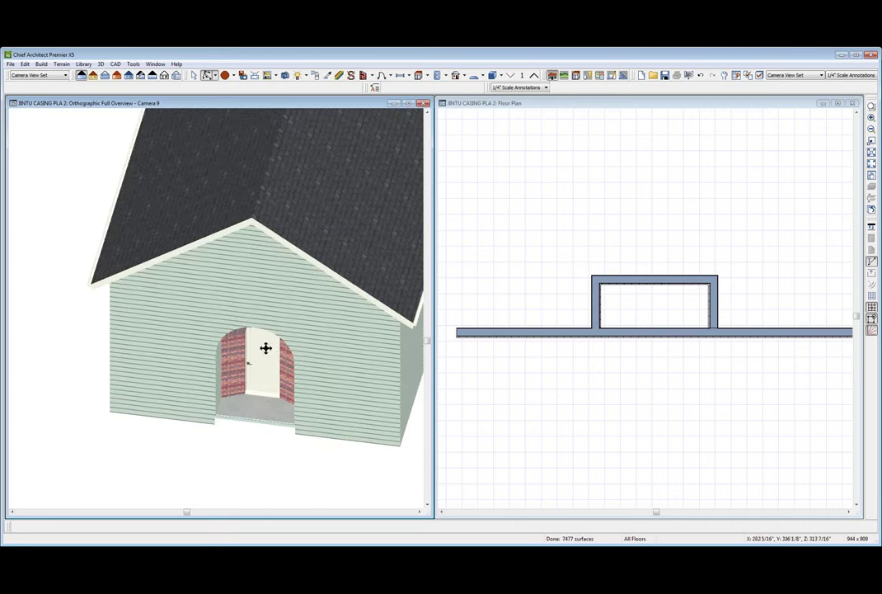
{"action": "left_click", "coordinate": [627, 235]}
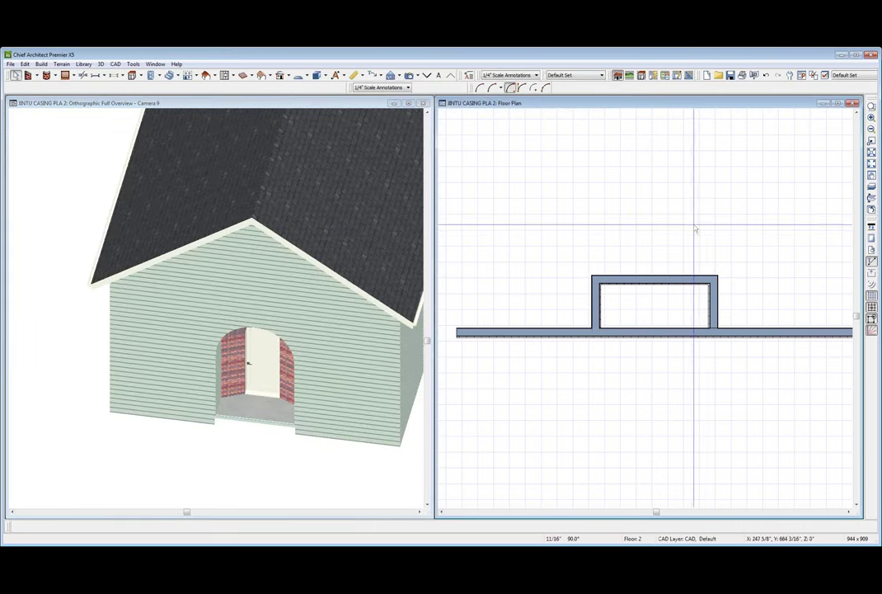